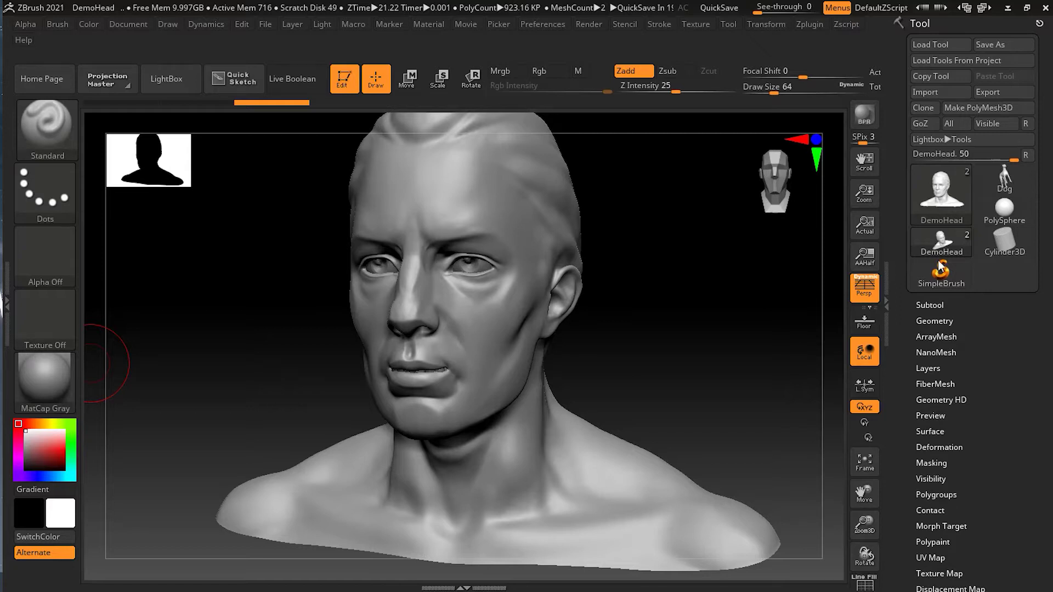
Open the subtool list and hide the eyes so that only the DemoHead subtool is shown.
left_click(926, 303)
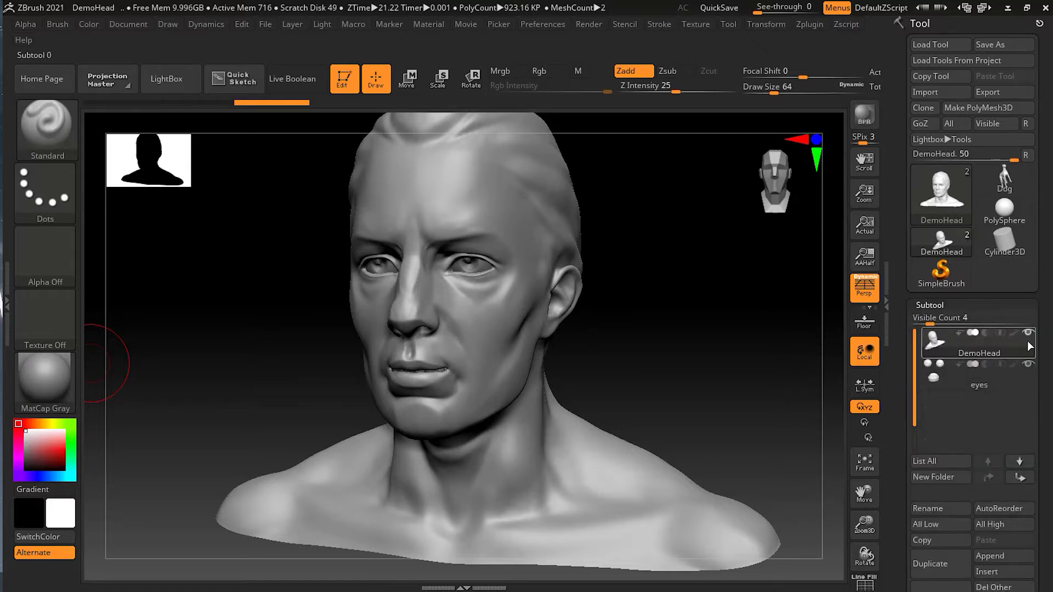
mouse_move(1028, 341)
key("shift")
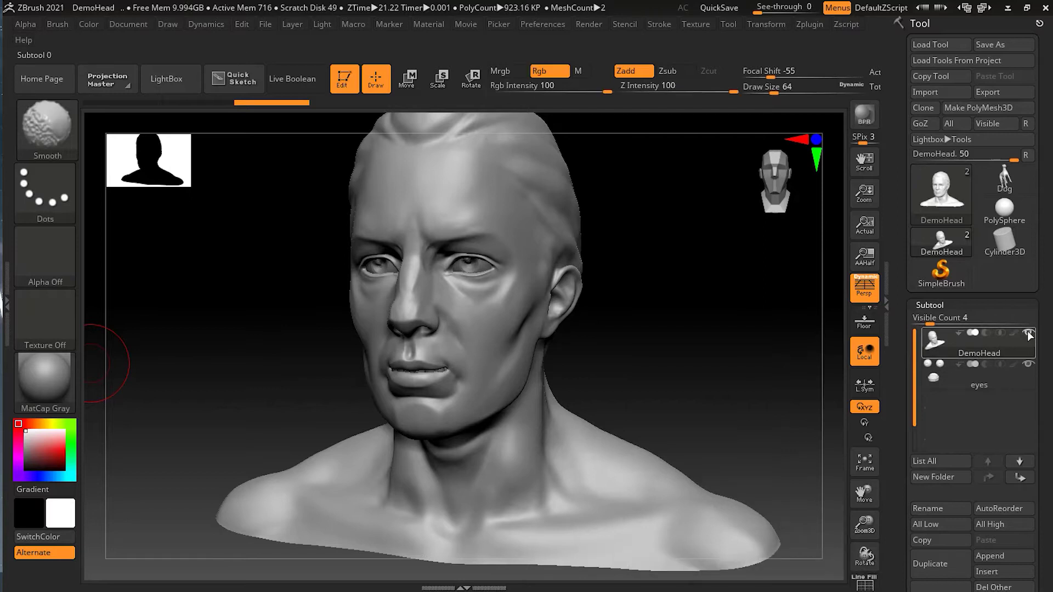
left_click(1029, 335, "shift")
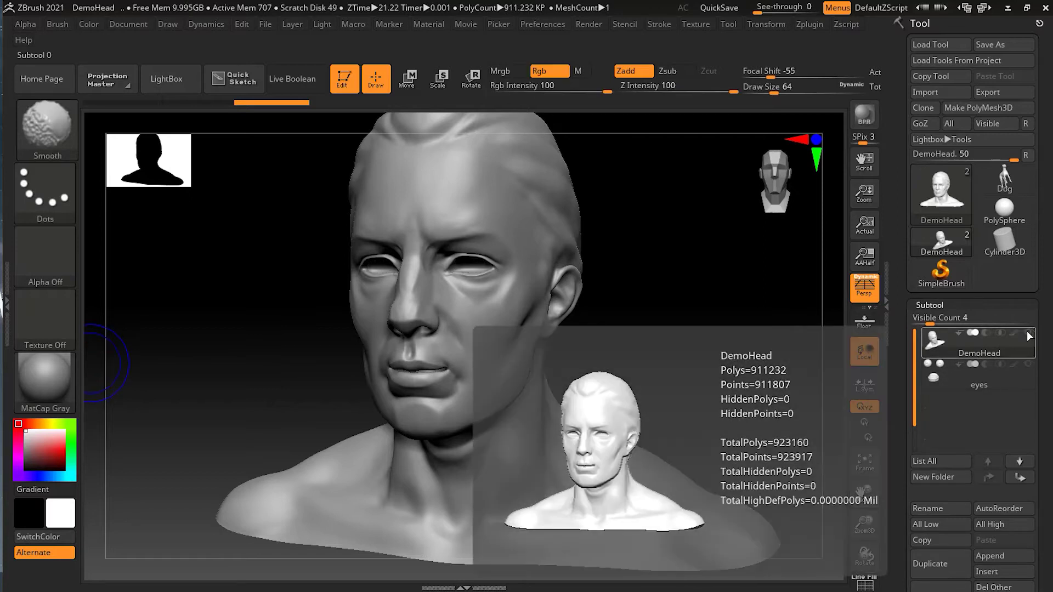
mouse_move(611, 346)
left_mouse_down()
mouse_move(675, 362)
mouse_move(694, 330)
mouse_move(655, 348)
mouse_move(668, 351)
left_mouse_up()
left_click(1033, 351)
left_click(690, 376)
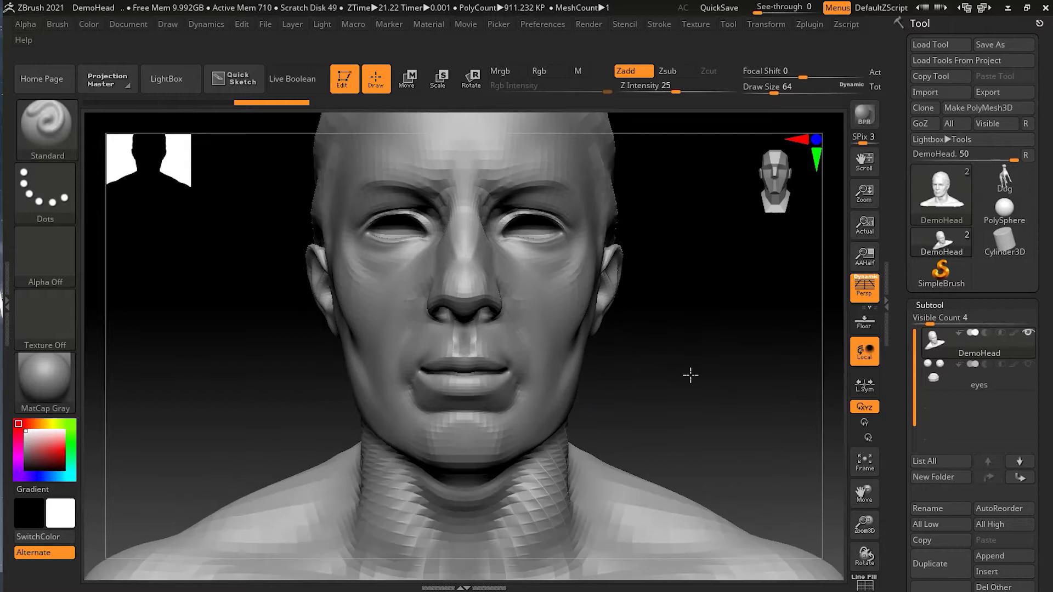
Display the polygroup colours and wireframe on the DemoHead mesh.
left_click_drag(684, 371, 620, 392, "alt")
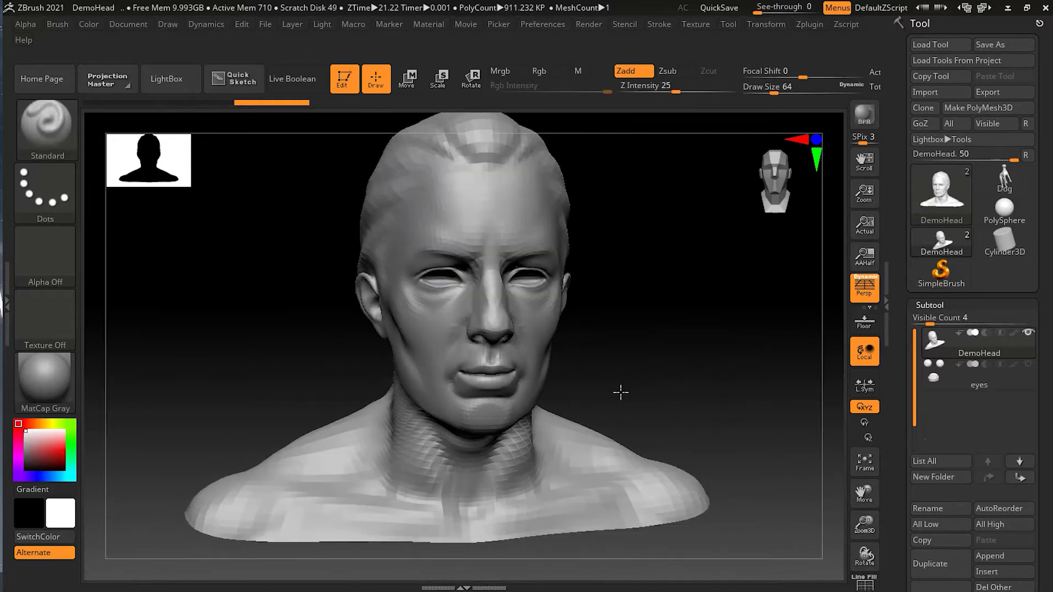
left_click_drag(151, 456, 485, 497)
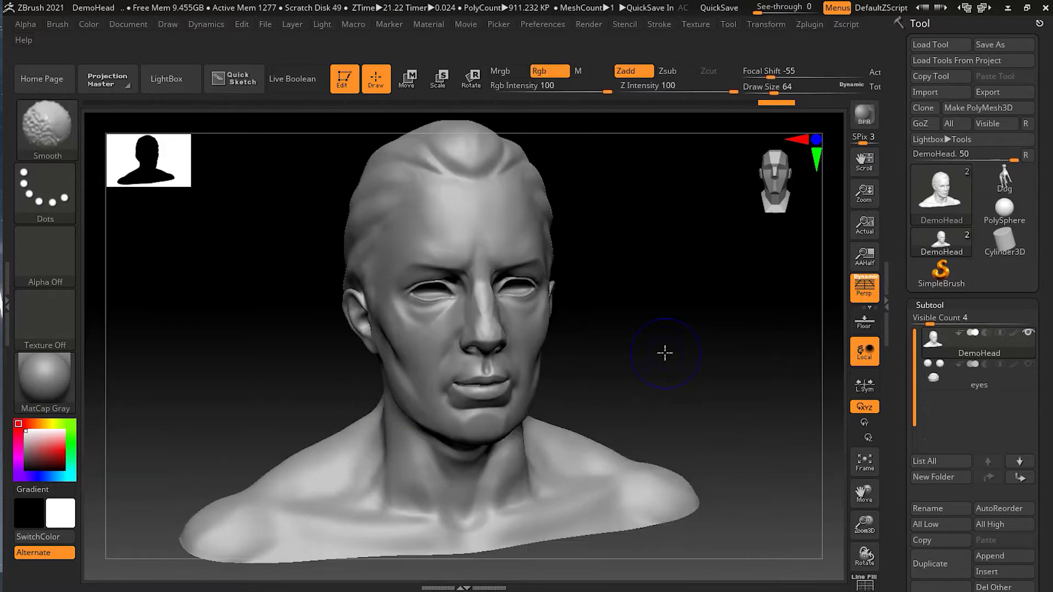
key("shift+f")
left_click_drag(705, 357, 713, 359)
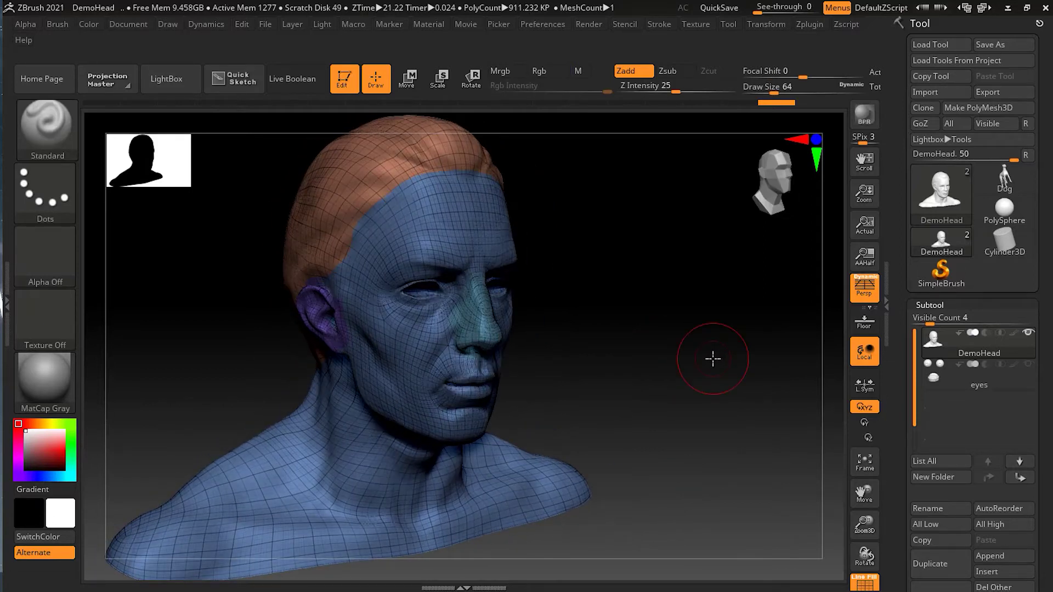
mouse_move(698, 371)
left_mouse_down()
mouse_move(658, 380)
mouse_move(707, 381)
mouse_move(693, 382)
left_mouse_up()
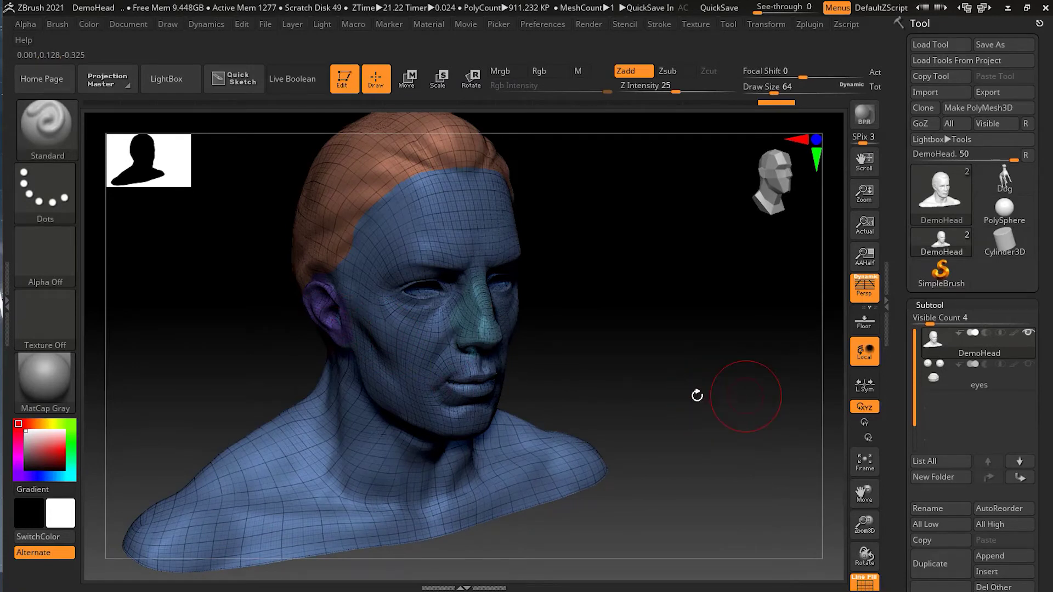
Isolate the ears by showing only their polygroup, and frame them up close.
key("ctrl")
key("ctrl+shift")
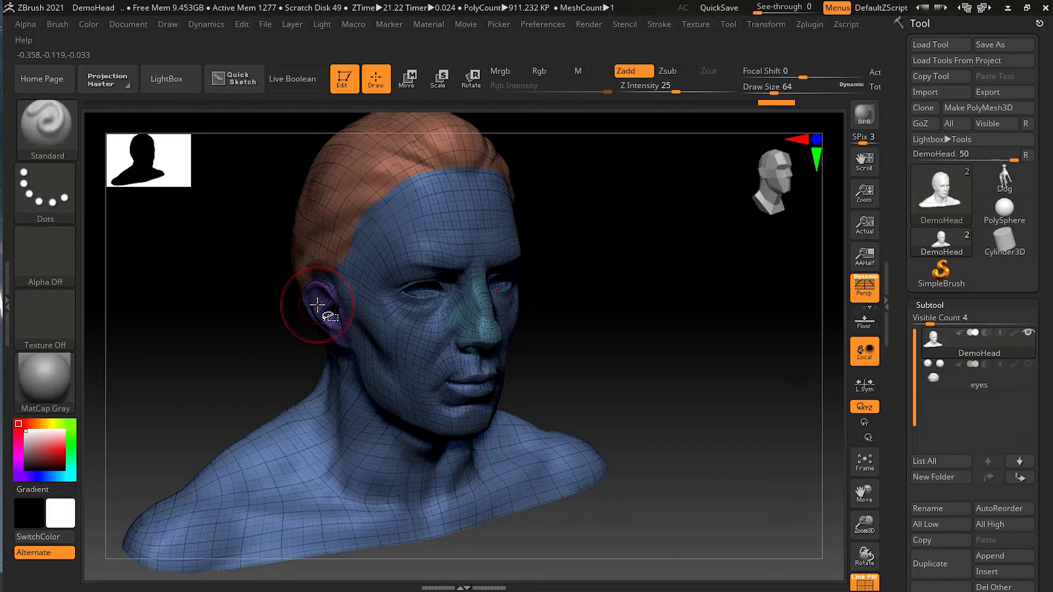
key("ctrl+shift")
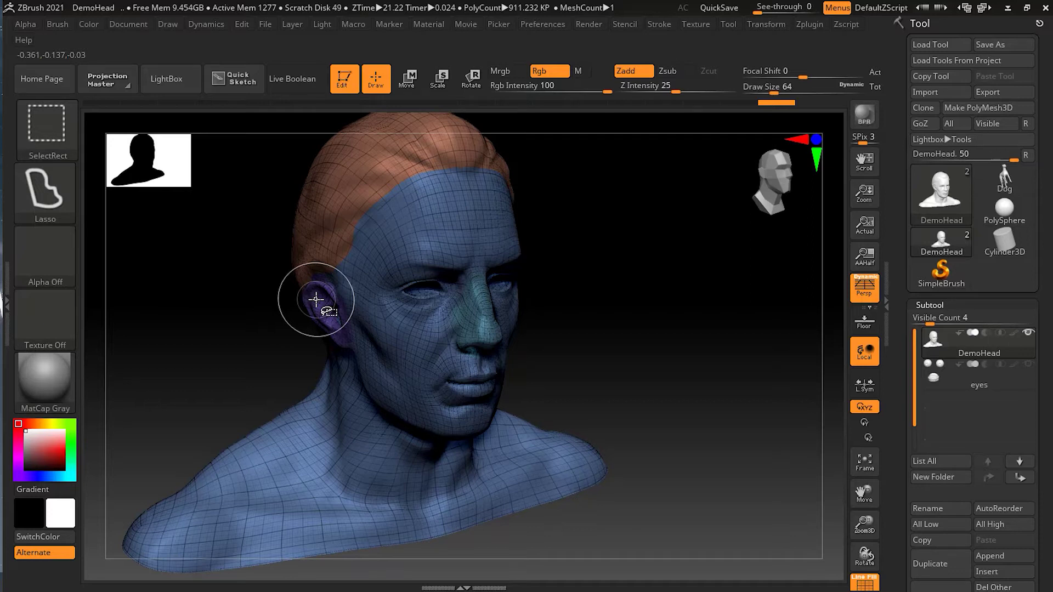
left_click(316, 299, "ctrl+shift")
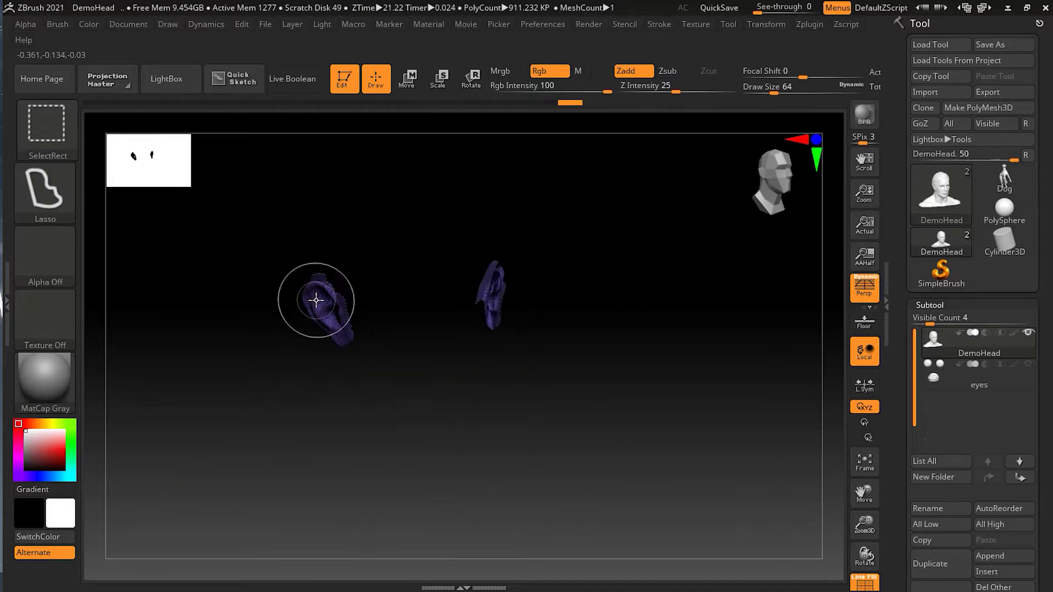
left_click_drag(700, 413, 731, 423)
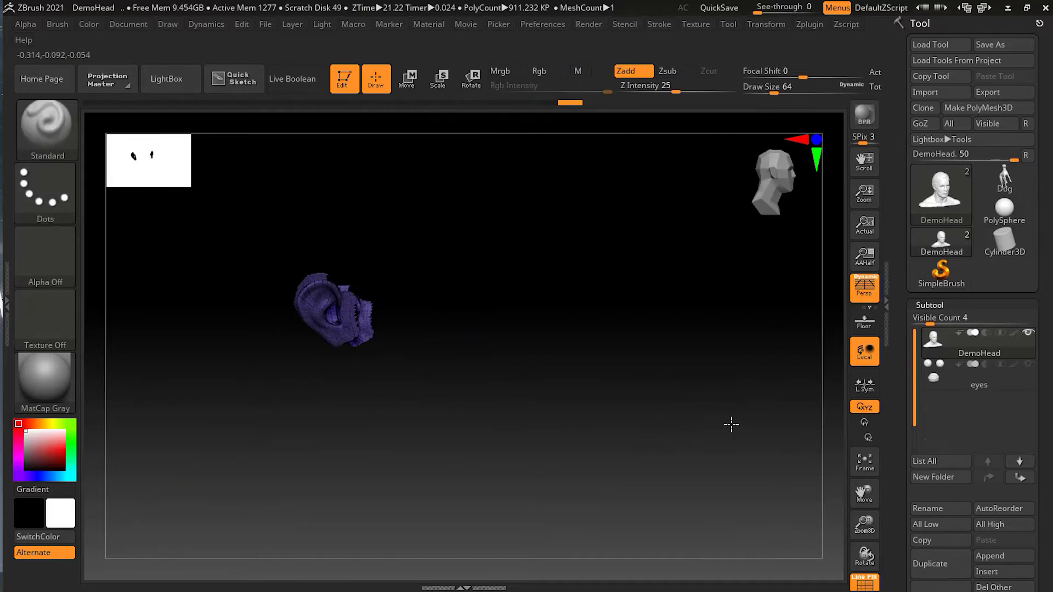
left_click_drag(681, 370, 615, 385)
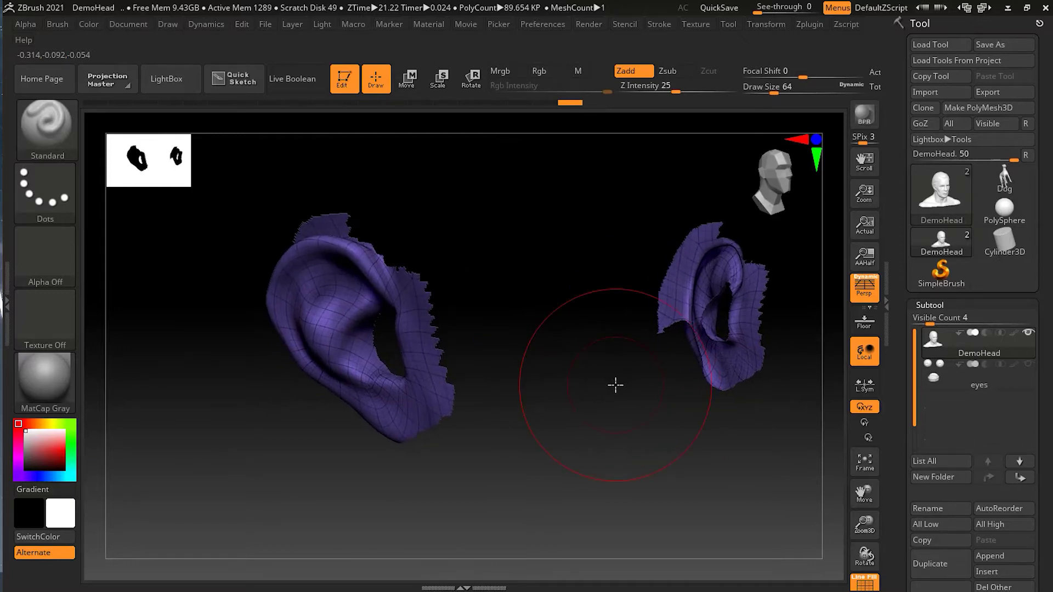
Step the isolated ears down four subdivision levels to a coarse mesh.
key("shift")
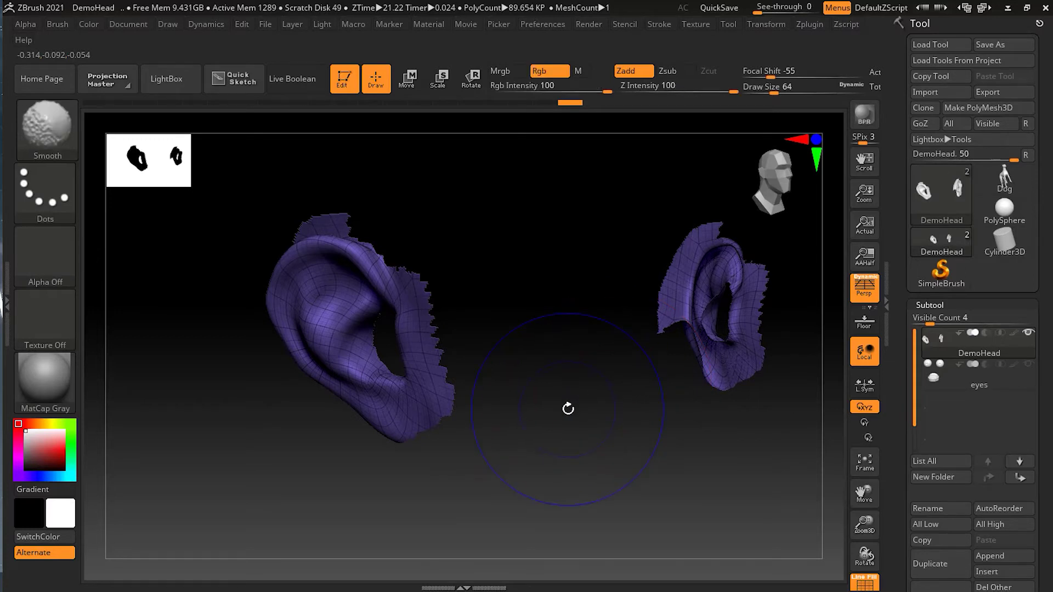
key("shift+d")
key("shift+d")
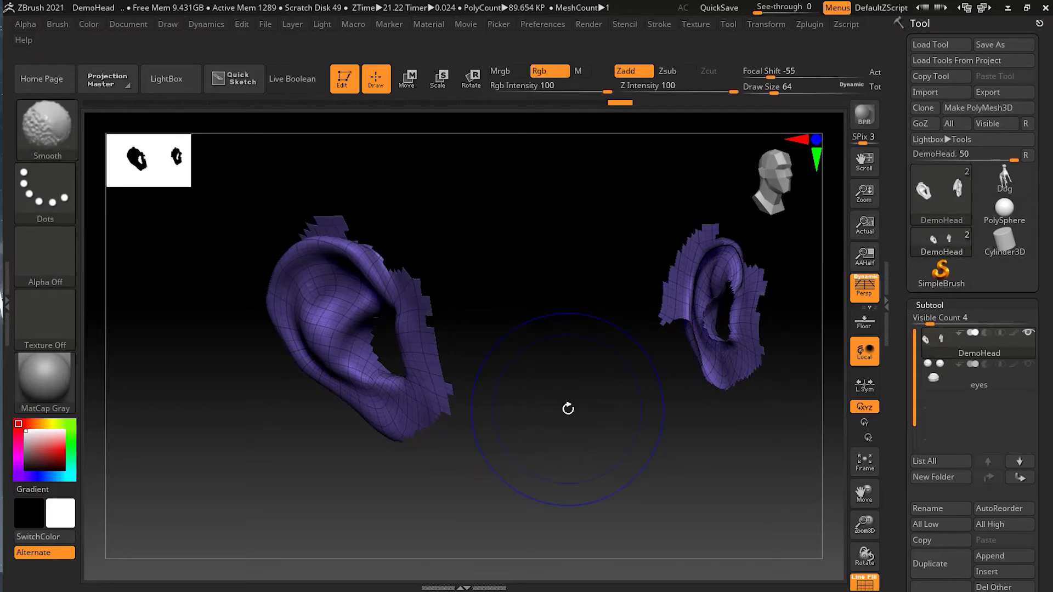
key("ctrl+shift+z")
key("ctrl+shift+z")
key("ctrl+shift+z")
key("ctrl+shift+z")
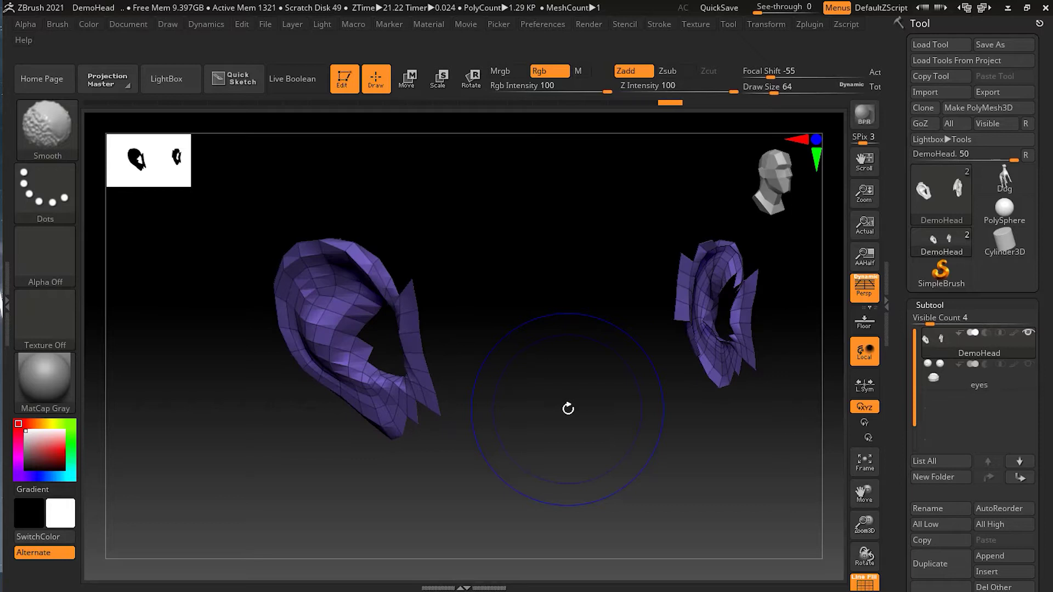
left_click_drag(562, 415, 517, 421, "alt")
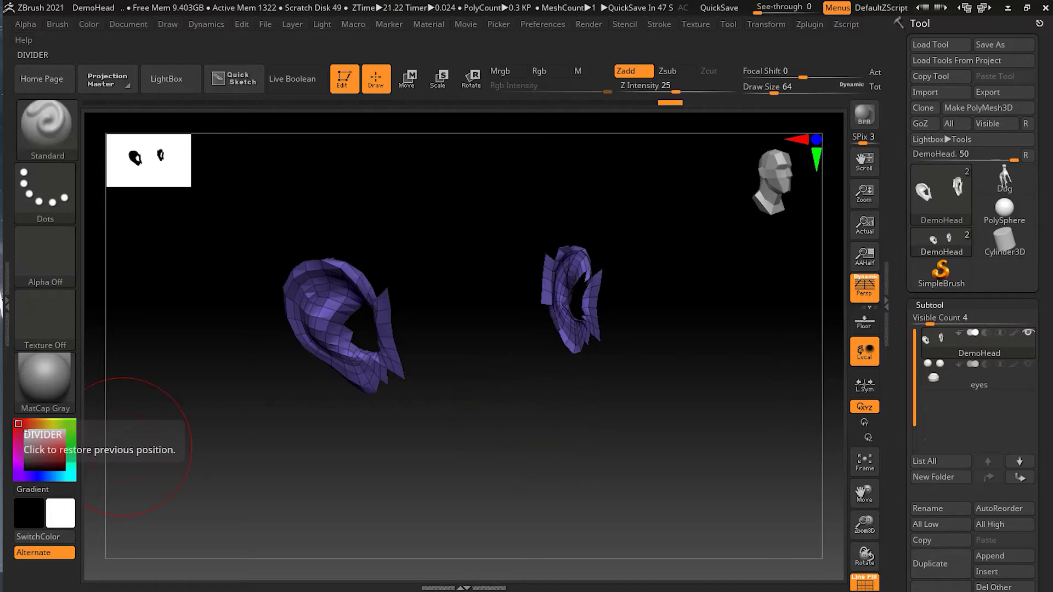
mouse_move(227, 181)
left_mouse_down()
mouse_move(329, 235)
mouse_move(237, 197)
mouse_move(238, 175)
mouse_move(247, 200)
mouse_move(376, 287)
mouse_move(581, 396)
mouse_move(613, 433)
mouse_move(602, 456)
mouse_move(636, 457)
mouse_move(543, 468)
mouse_move(554, 438)
left_mouse_up()
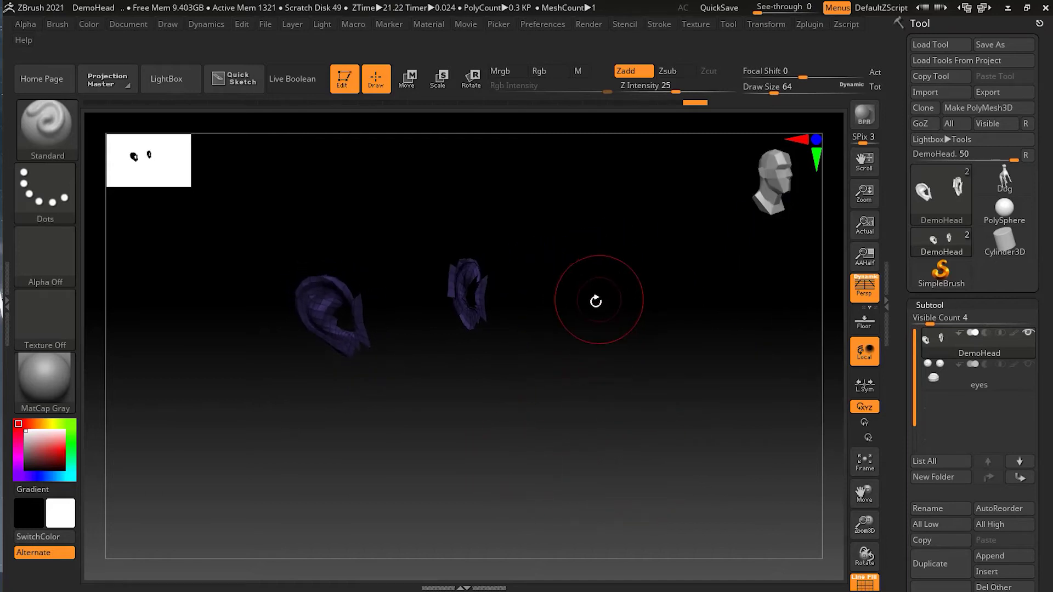
left_click_drag(634, 340, 665, 417, "alt")
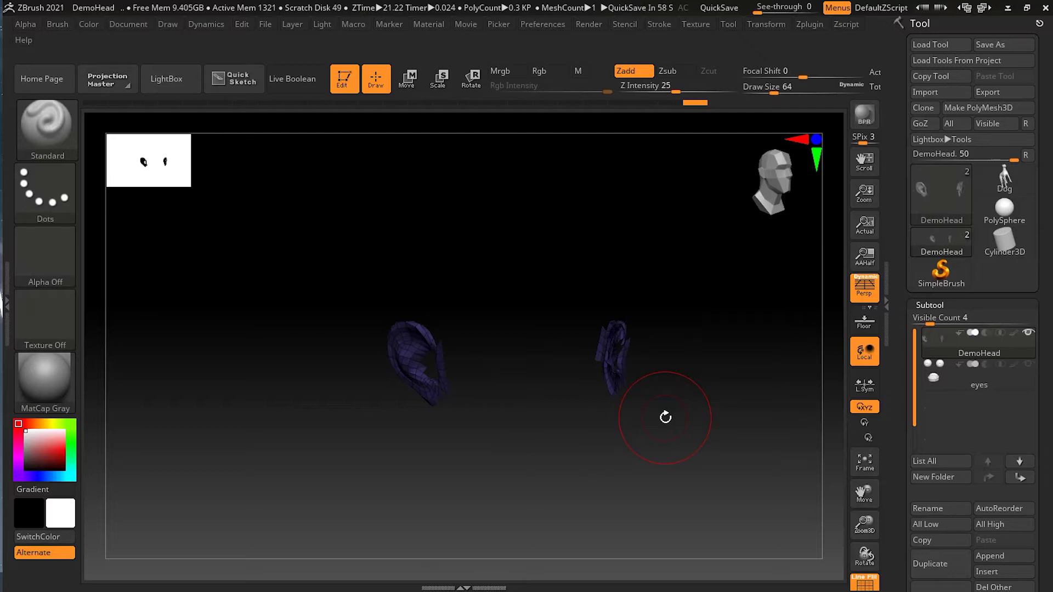
Unhide the rest of the head so that all polygroups are shown.
key("ctrl+shift")
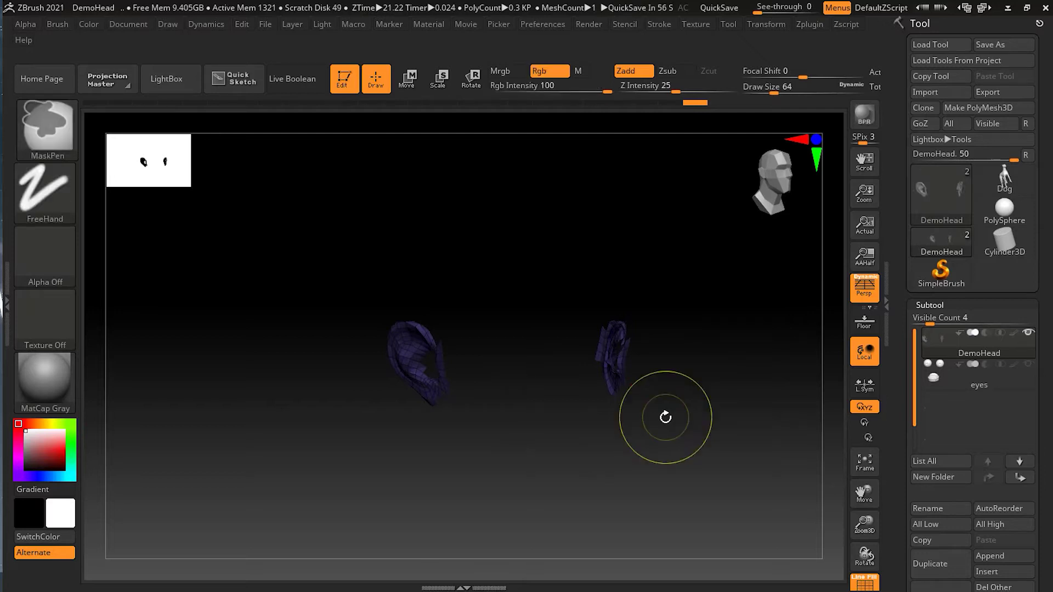
left_click(709, 299, "ctrl+shift")
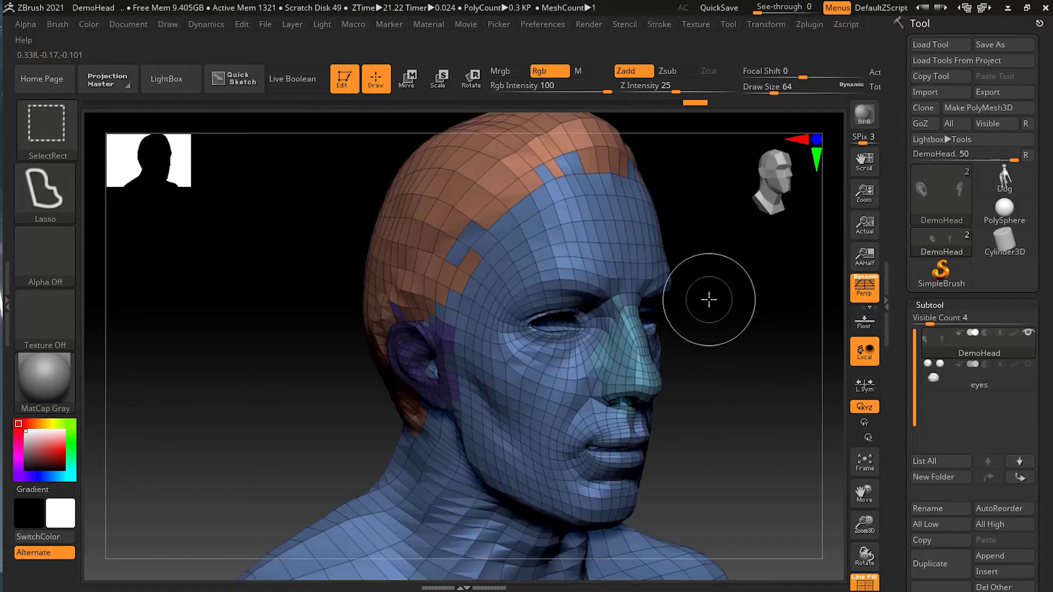
left_click_drag(713, 446, 732, 445)
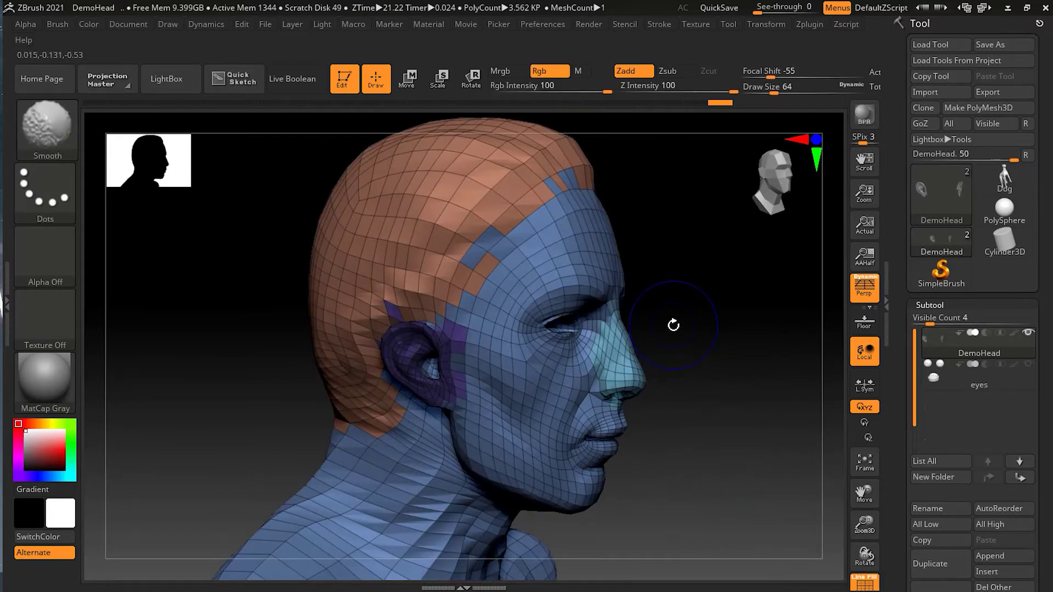
Turn off the polygroup wireframe, inspect the low-resolution head, and restore its full-detail subdivision level.
key("shift+f")
left_click_drag(702, 433, 586, 455)
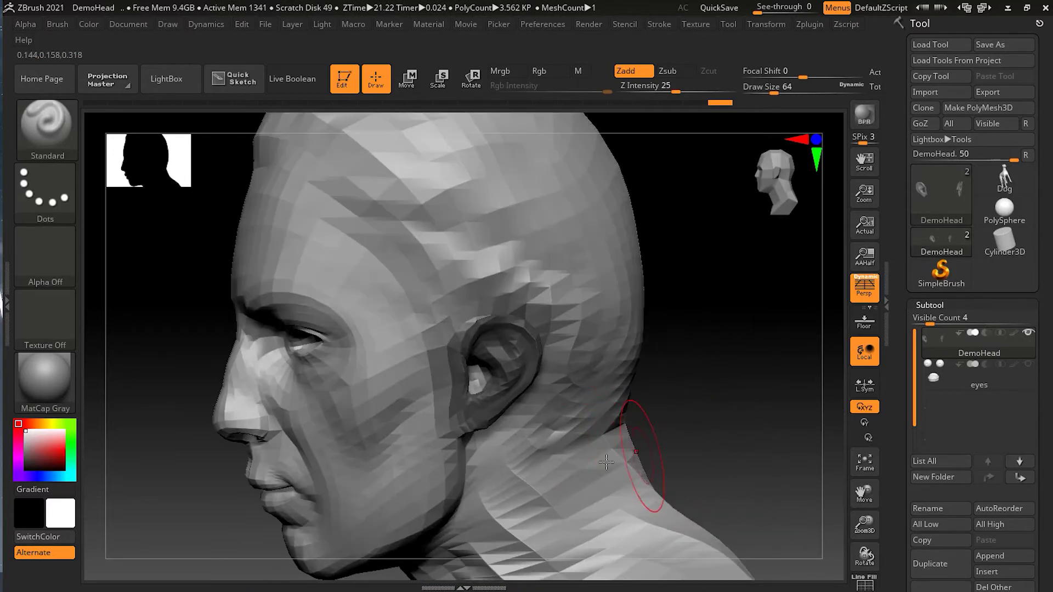
mouse_move(724, 410)
left_mouse_down("alt")
mouse_move(633, 416)
mouse_move(729, 408)
left_mouse_up("alt")
left_click_drag(614, 386, 726, 426, "alt")
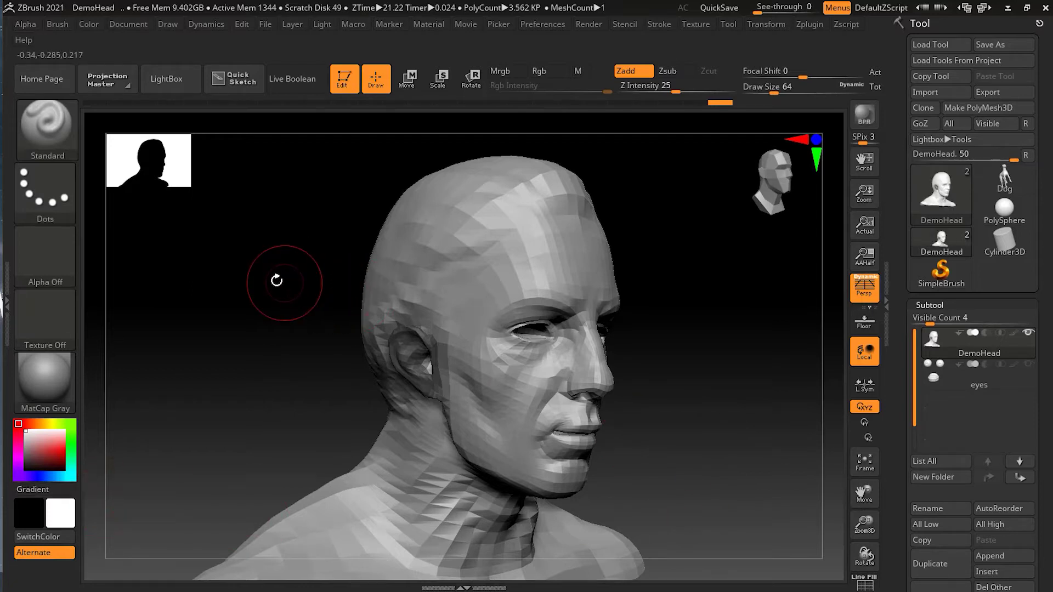
left_click_drag(203, 249, 294, 332, "ctrl")
mouse_move(755, 380)
left_mouse_down()
mouse_move(681, 433)
mouse_move(676, 417)
mouse_move(698, 431)
left_mouse_up()
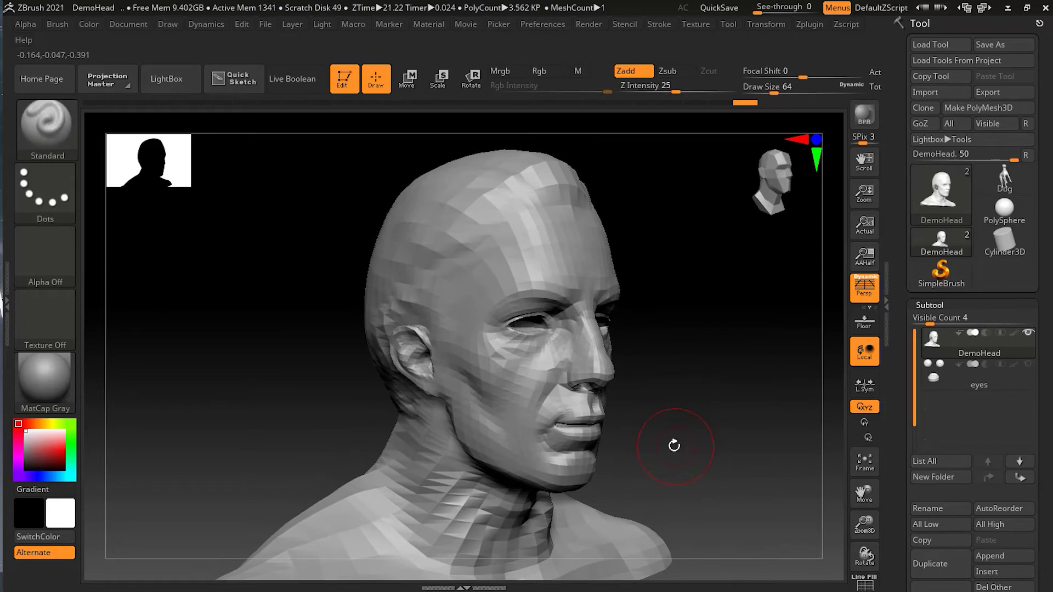
mouse_move(675, 434)
left_mouse_down()
mouse_move(709, 416)
mouse_move(702, 427)
left_mouse_up()
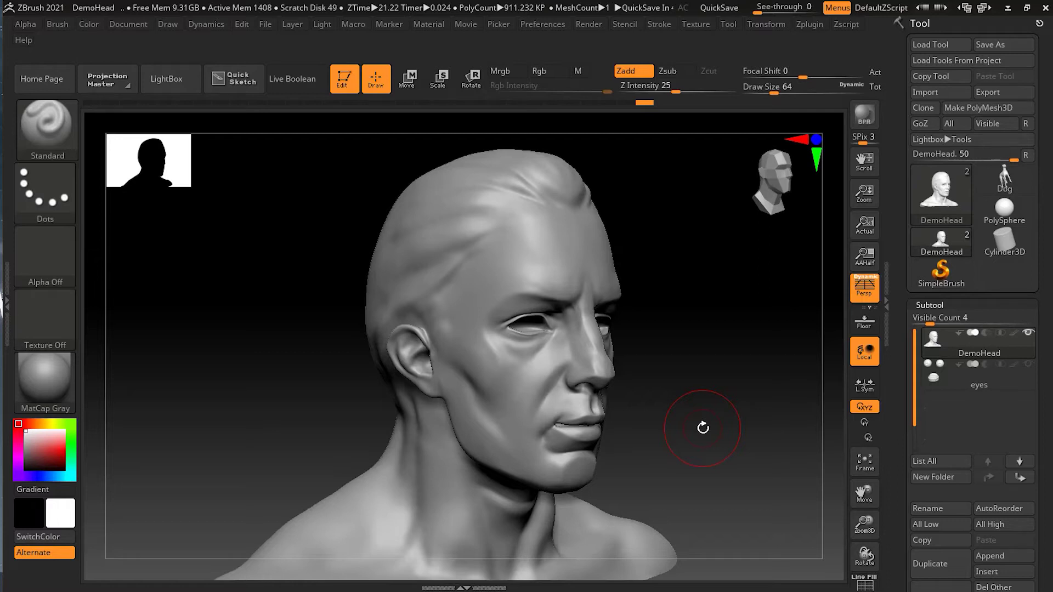
Switch to Move mode and mask everything except the nose polygroup.
key("F1")
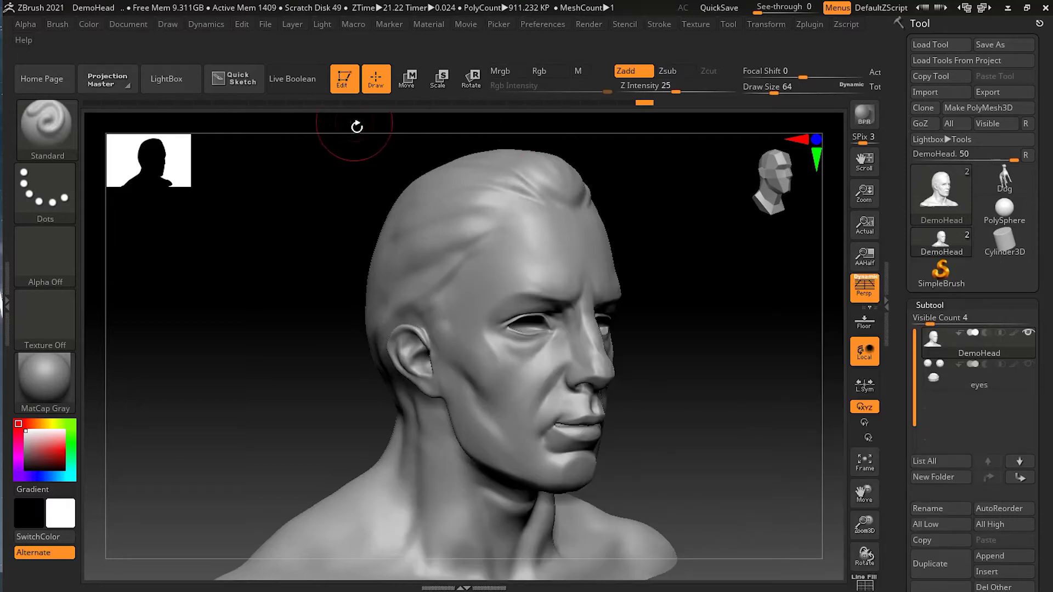
key("w")
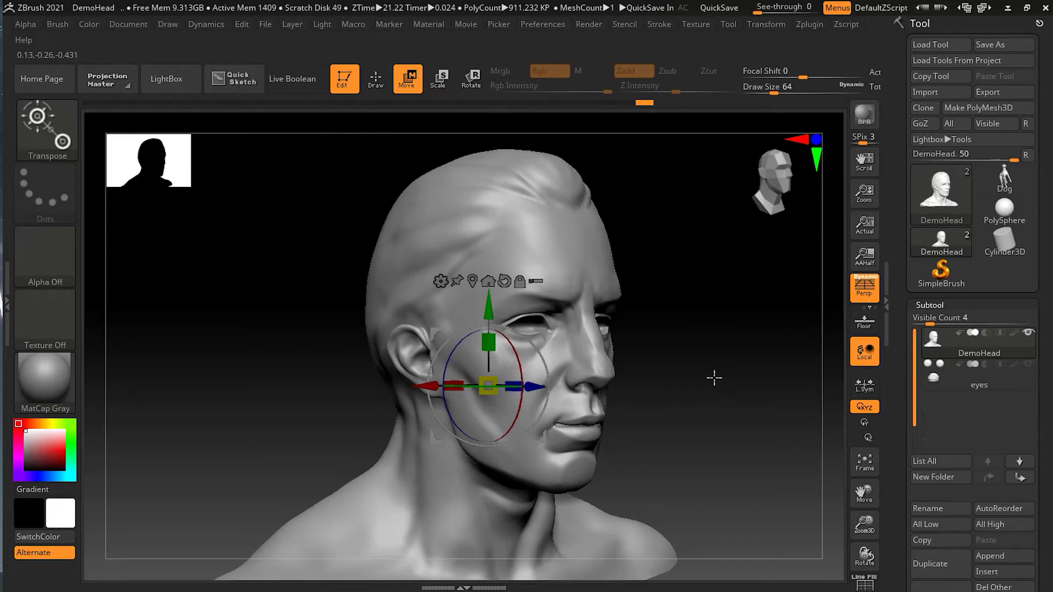
key("ctrl")
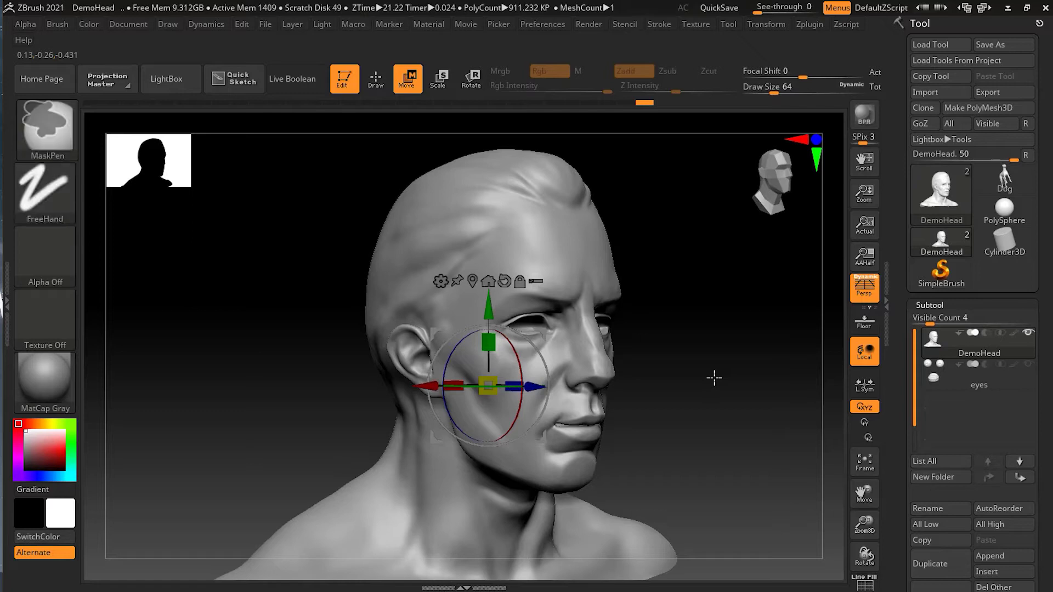
key("ctrl")
left_click(865, 583)
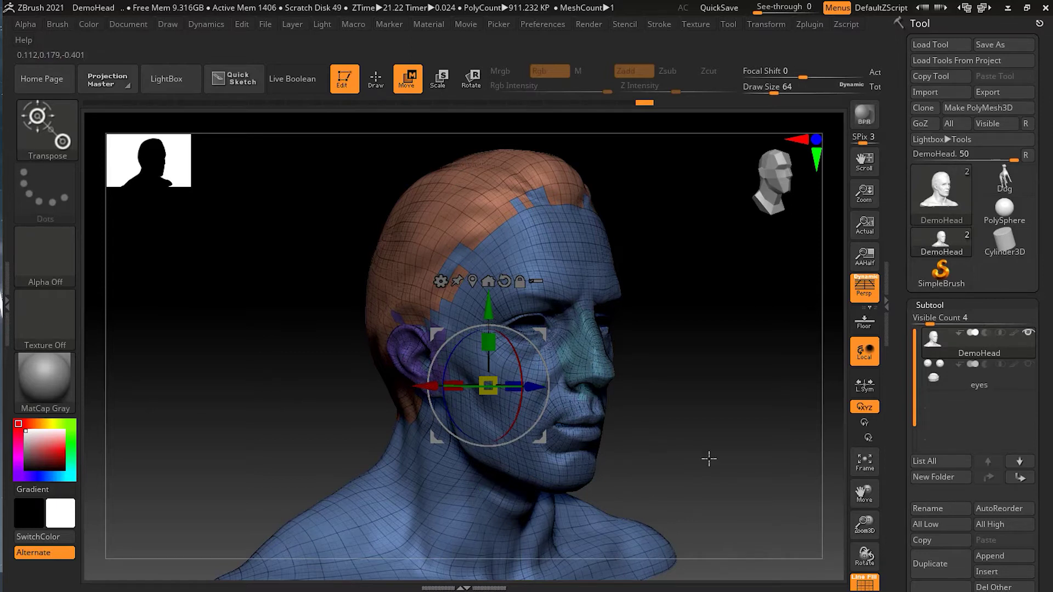
left_click(864, 583)
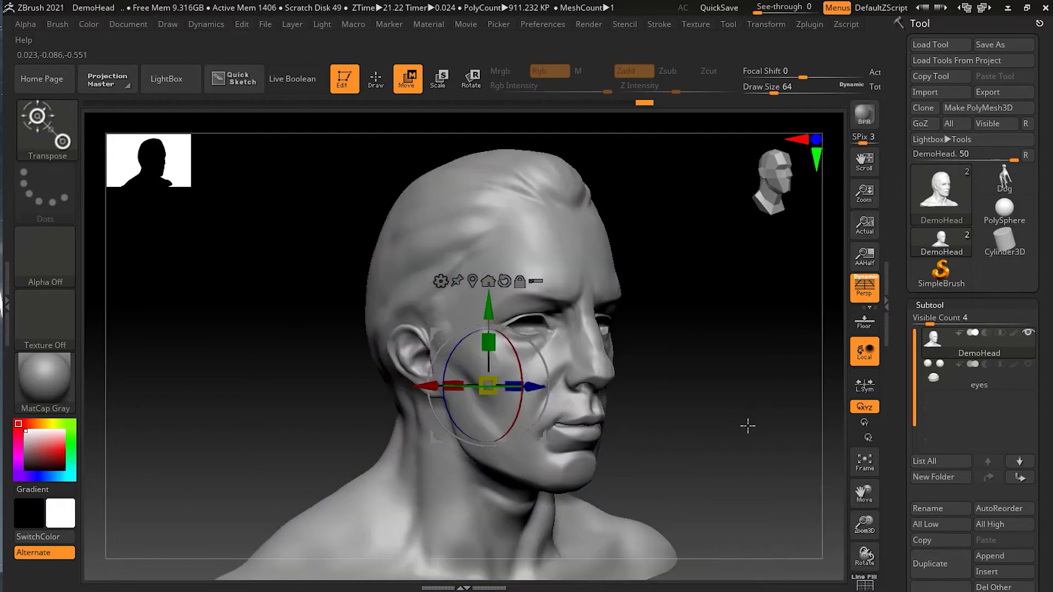
left_click(599, 361, "ctrl")
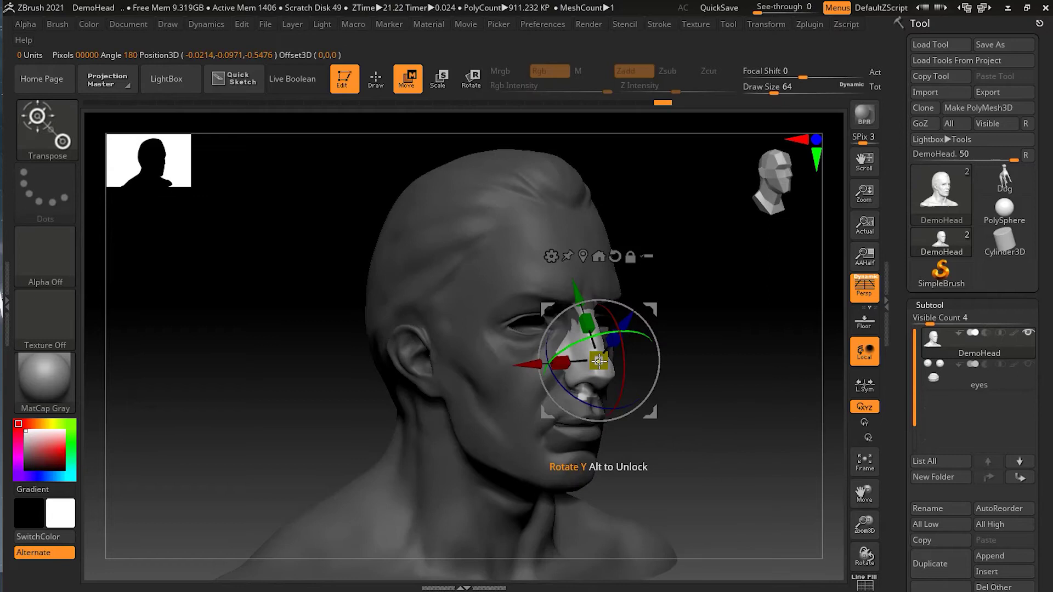
Invert the mask so that only the nose is masked.
left_click_drag(750, 391, 618, 372)
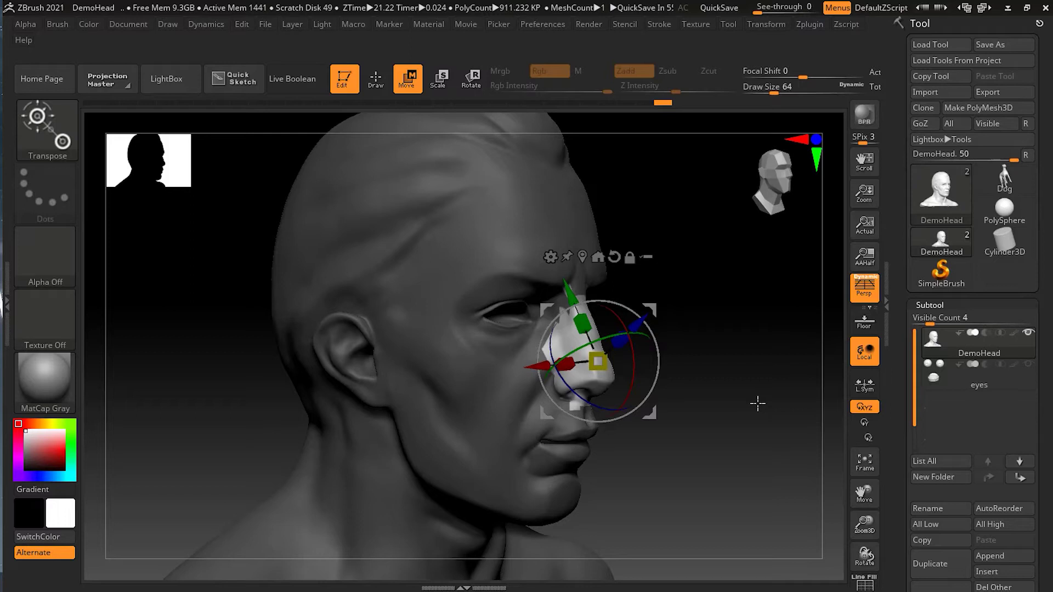
left_click_drag(722, 348, 724, 349, "ctrl")
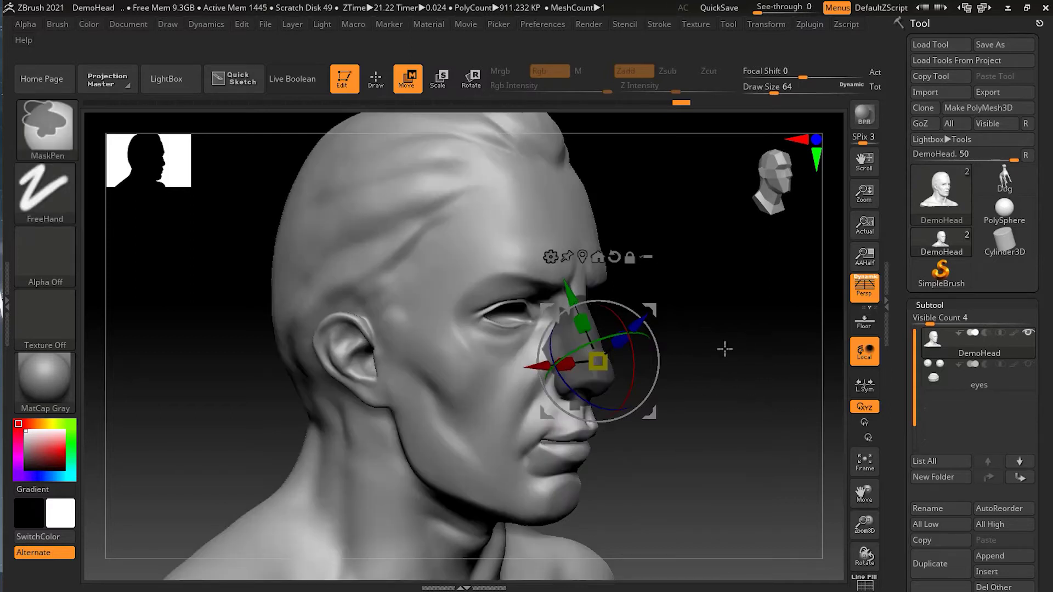
mouse_move(764, 415)
left_mouse_down()
mouse_move(736, 416)
mouse_move(745, 414)
left_mouse_up()
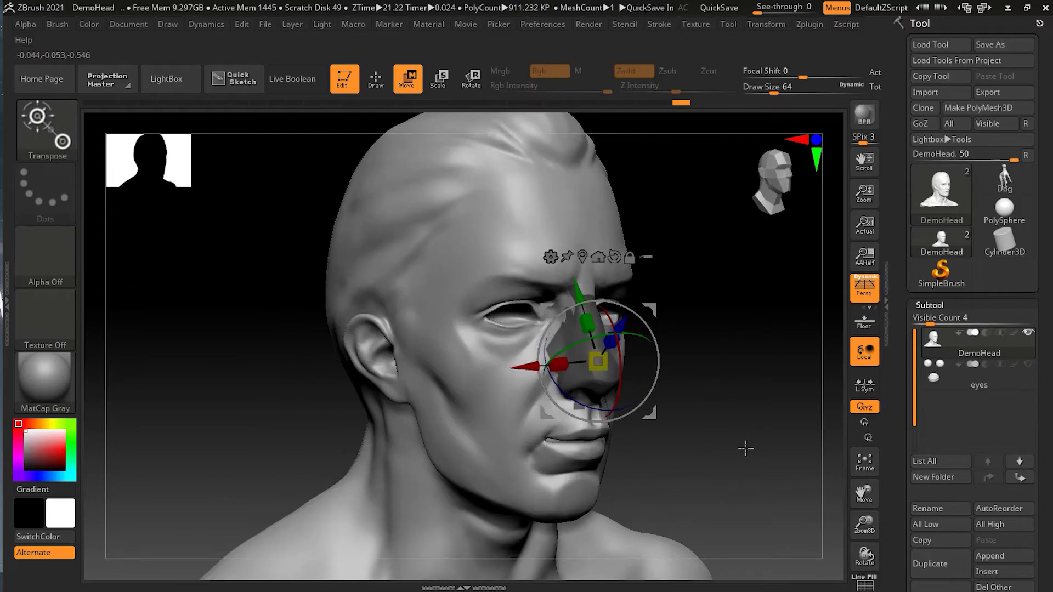
Switch back to Draw mode and inspect the masked nose from both sides of the head.
key("q")
mouse_move(743, 436)
left_mouse_down()
mouse_move(725, 431)
mouse_move(742, 423)
mouse_move(714, 437)
mouse_move(738, 437)
mouse_move(674, 439)
mouse_move(762, 396)
mouse_move(570, 378)
left_mouse_up()
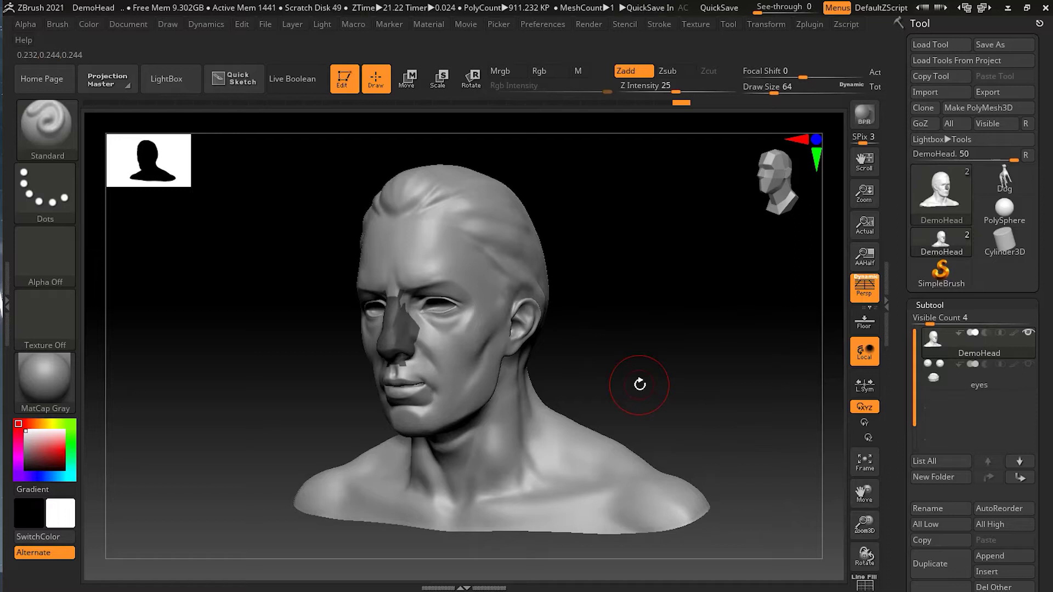
left_click_drag(639, 384, 671, 389)
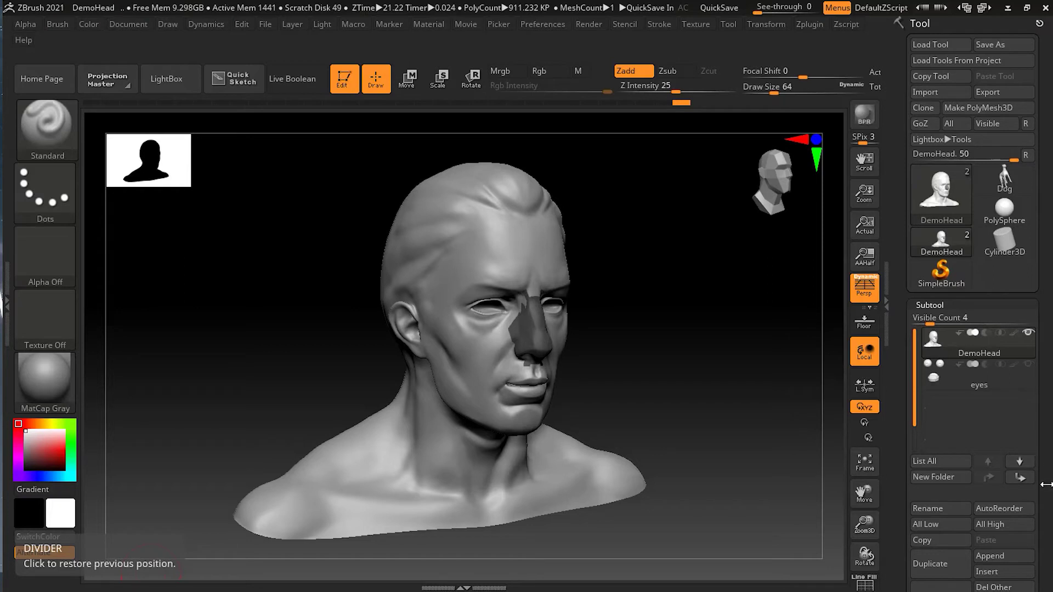
Open the Visibility options, hide all unmasked points so that only the nose is shown, and frame it.
scroll(1043, 439, "down", 10)
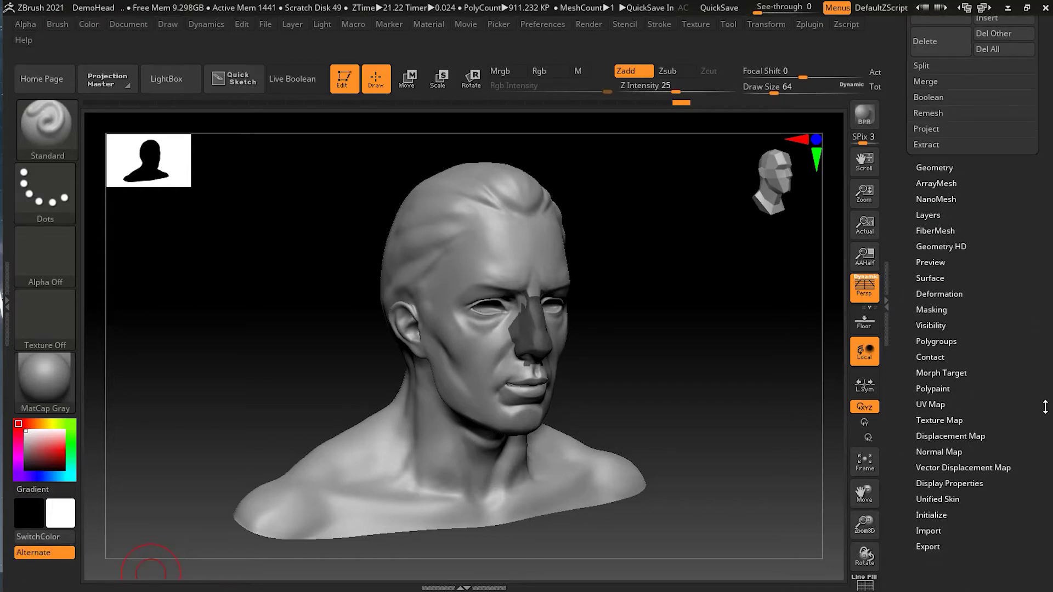
scroll(930, 329, "down", 5)
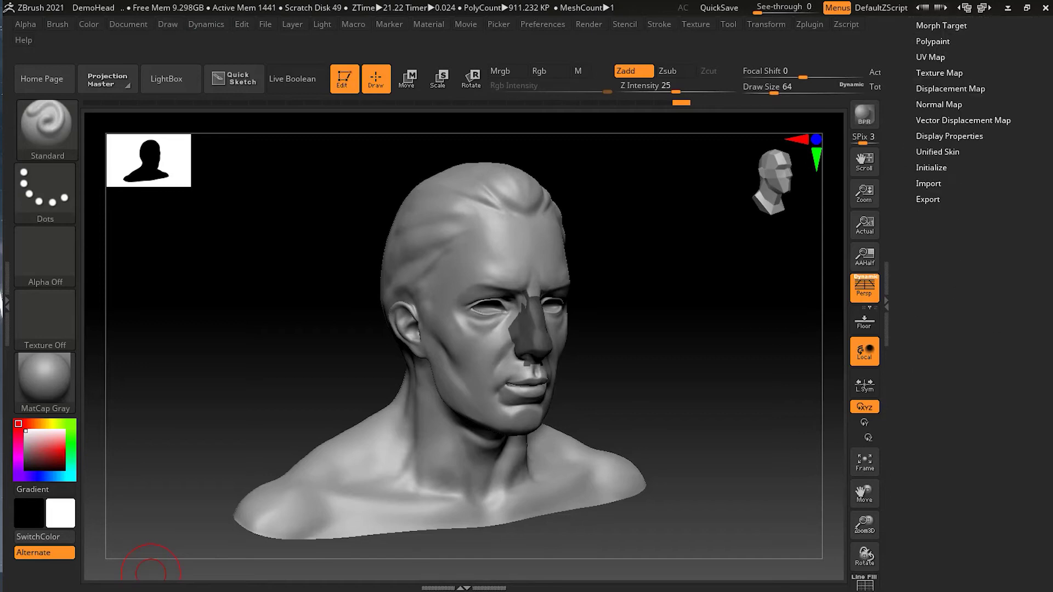
scroll(1009, 356, "up", 10)
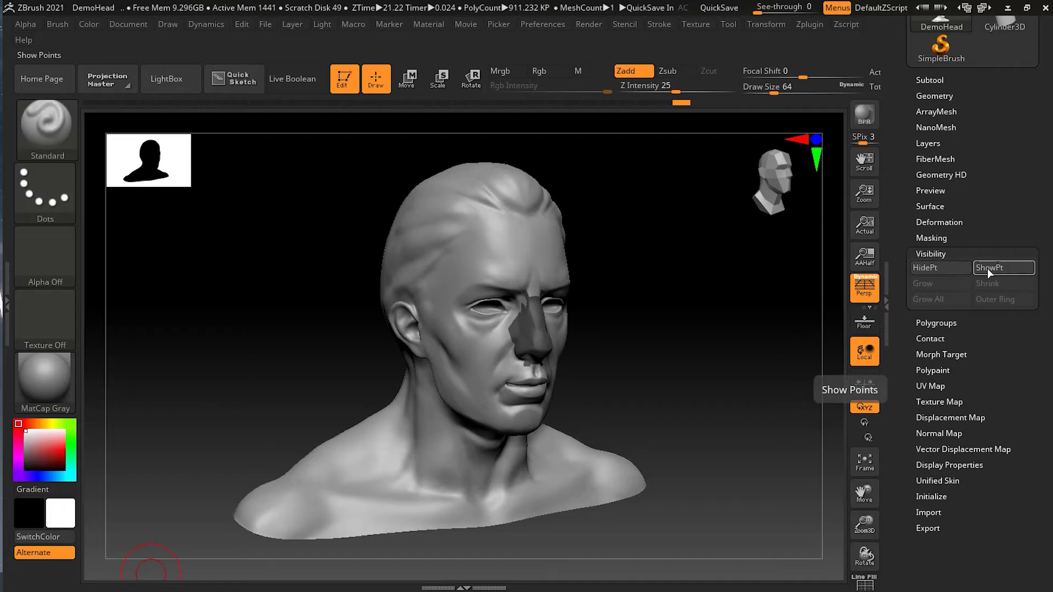
left_click(944, 270)
key("f")
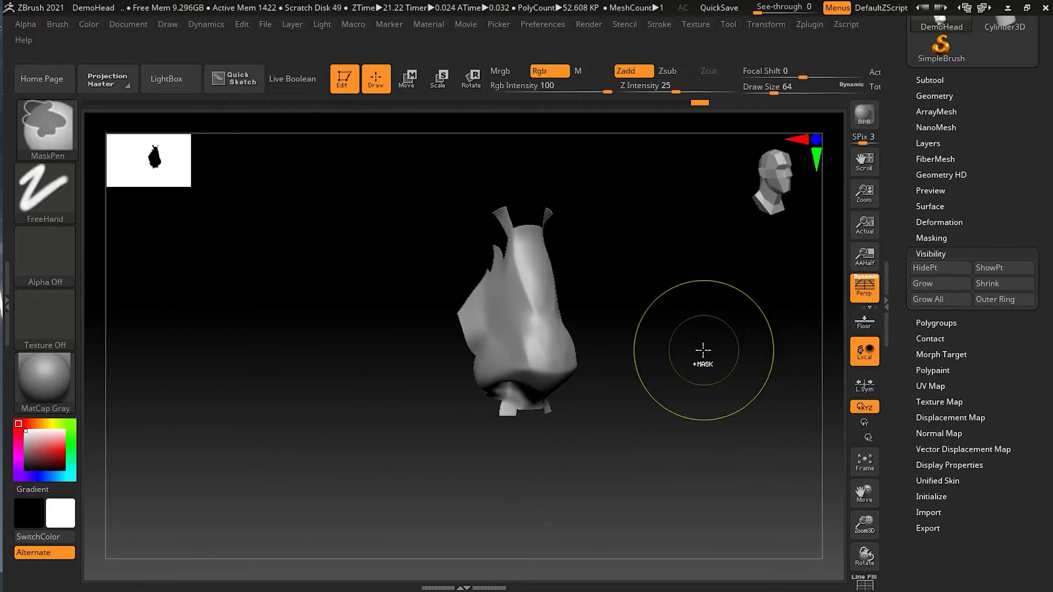
Unhide the rest of the head and invert the mask so that everything except the nose is masked.
left_click(680, 352, "ctrl+shift")
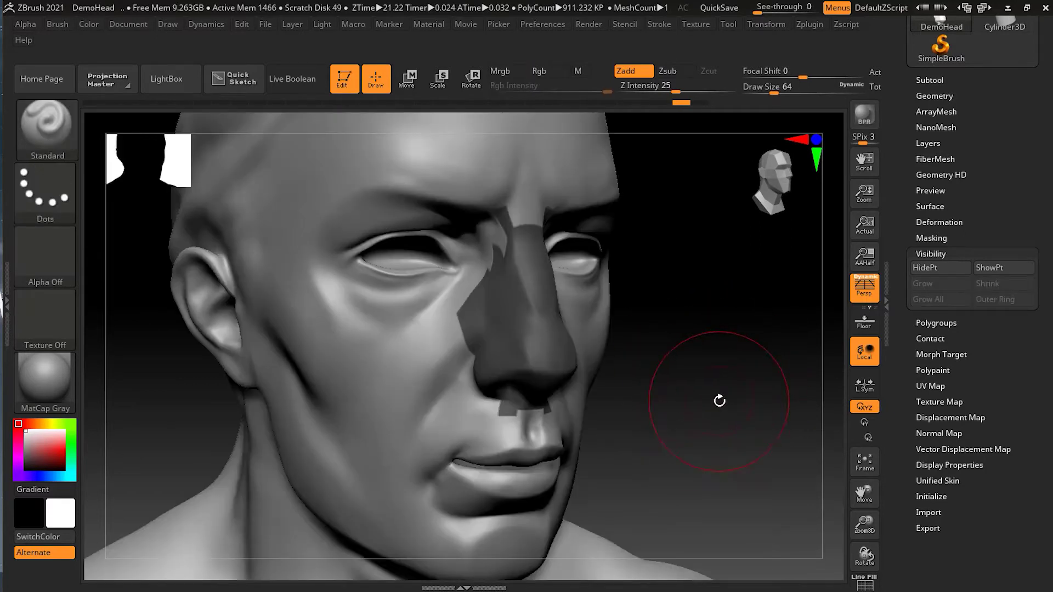
left_click(726, 390, "ctrl")
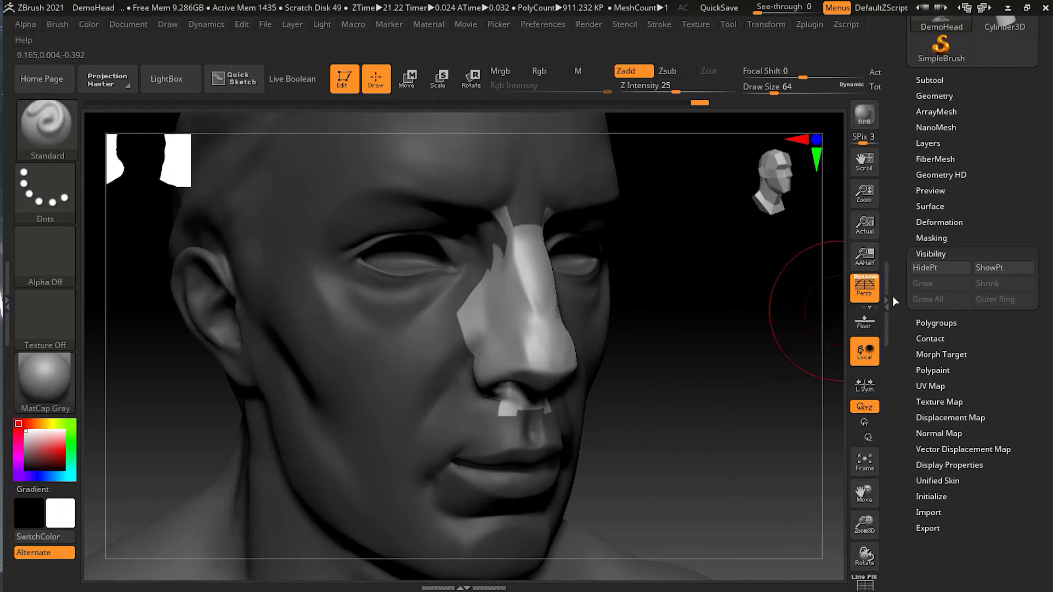
Hide the unmasked nose points and inspect the rest of the head around the opening.
left_click(952, 265)
left_click_drag(655, 453, 686, 449)
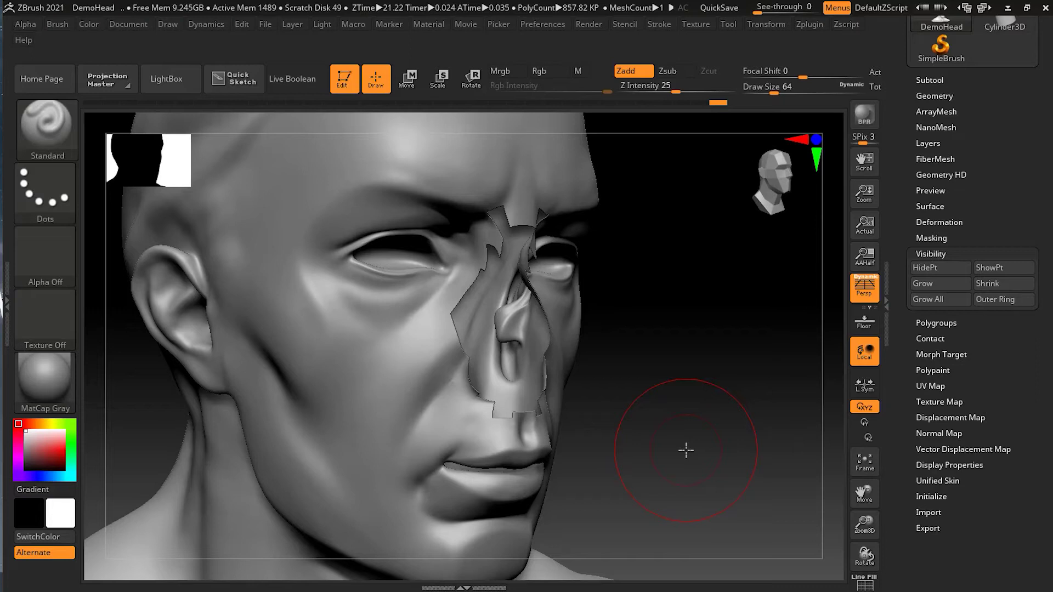
left_click_drag(686, 413, 756, 405)
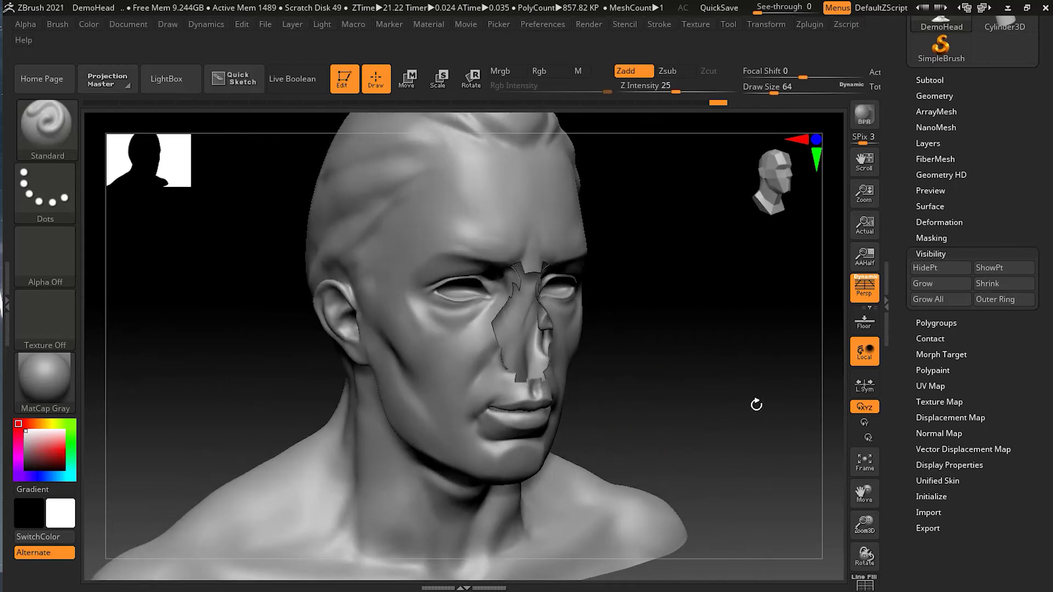
Show all hidden points of the head and clear the mask.
left_click(987, 268)
key("ctrl")
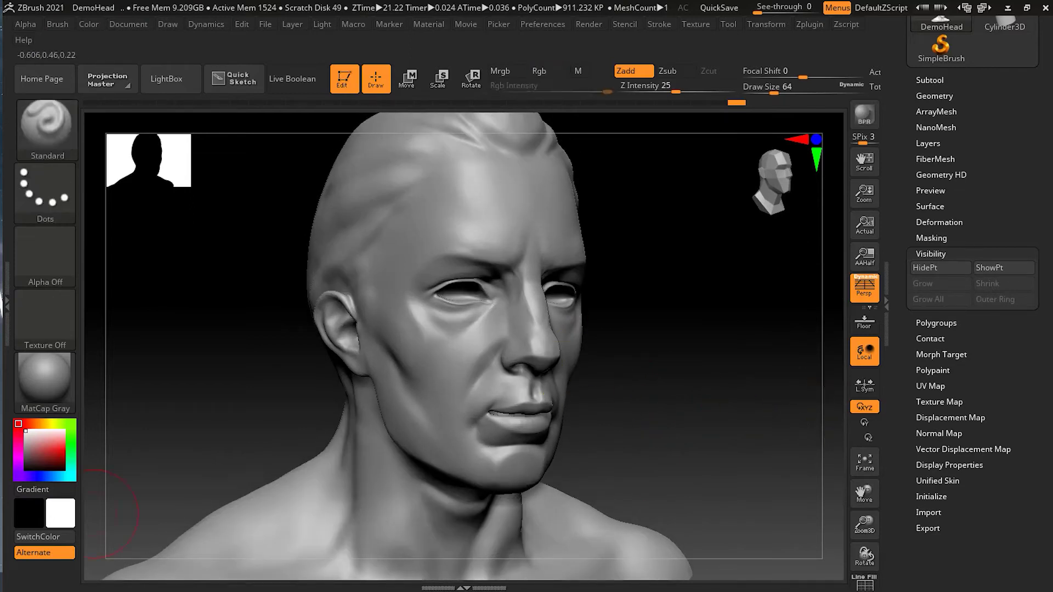
Paint a freehand mask over the forehead, eye and cheek on one side of the face, and hide everything unmasked.
mouse_move(726, 383)
left_mouse_down()
mouse_move(701, 376)
mouse_move(721, 383)
mouse_move(707, 383)
left_mouse_up()
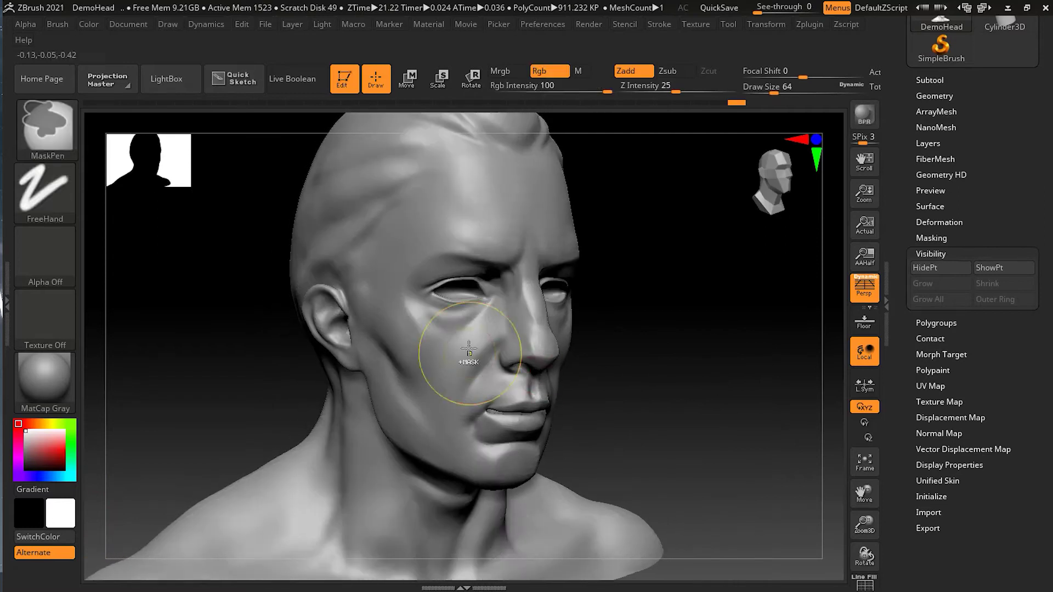
mouse_move(516, 202)
left_mouse_down("ctrl")
mouse_move(424, 218)
mouse_move(390, 247)
mouse_move(383, 307)
mouse_move(403, 345)
mouse_move(454, 336)
mouse_move(447, 275)
mouse_move(460, 254)
mouse_move(495, 239)
mouse_move(509, 211)
mouse_move(496, 252)
mouse_move(521, 290)
mouse_move(509, 329)
mouse_move(455, 330)
left_mouse_up("ctrl")
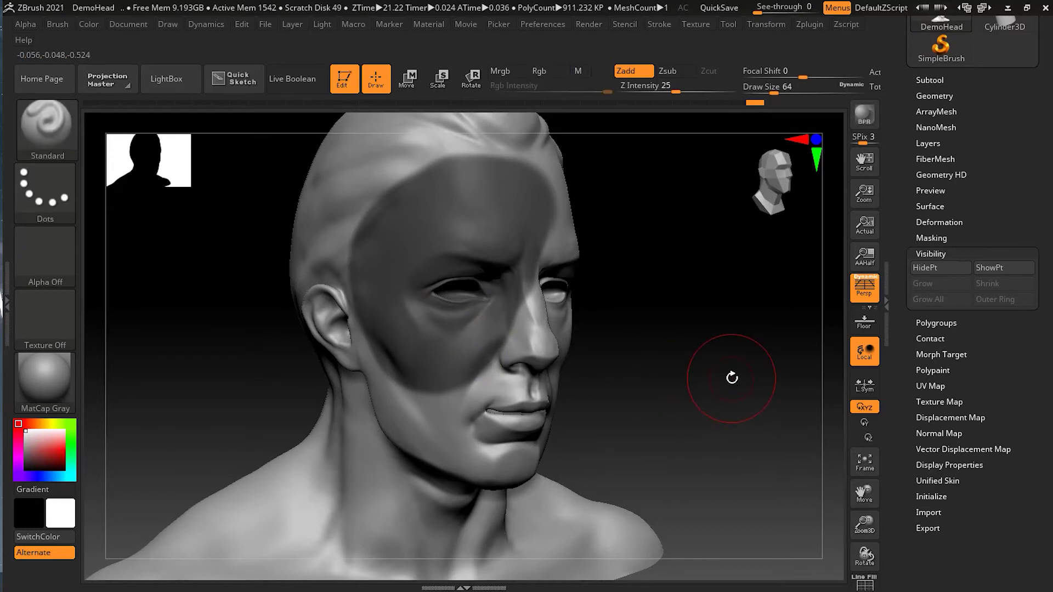
left_click(952, 267)
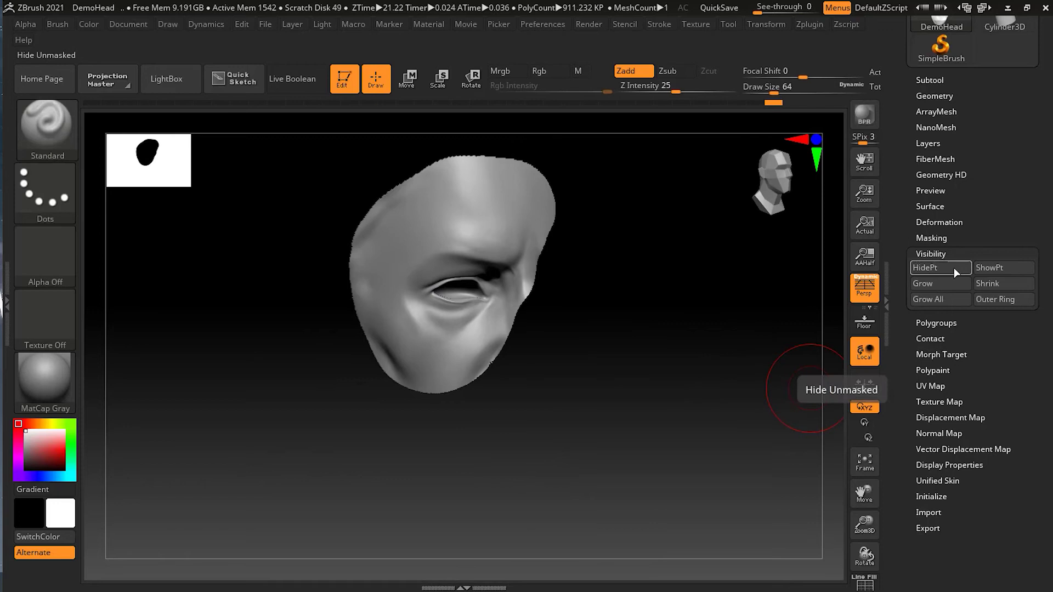
left_click_drag(795, 334, 766, 357)
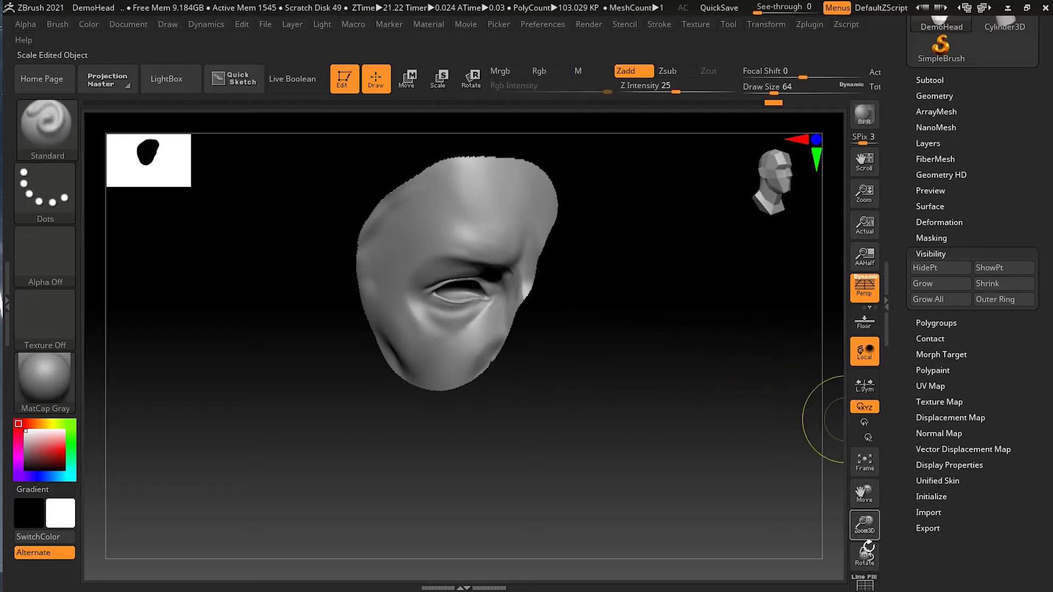
Show the polygroup wireframe, turn the isolated face patch into its own polygroup, and unhide the rest of the head.
left_click(866, 583)
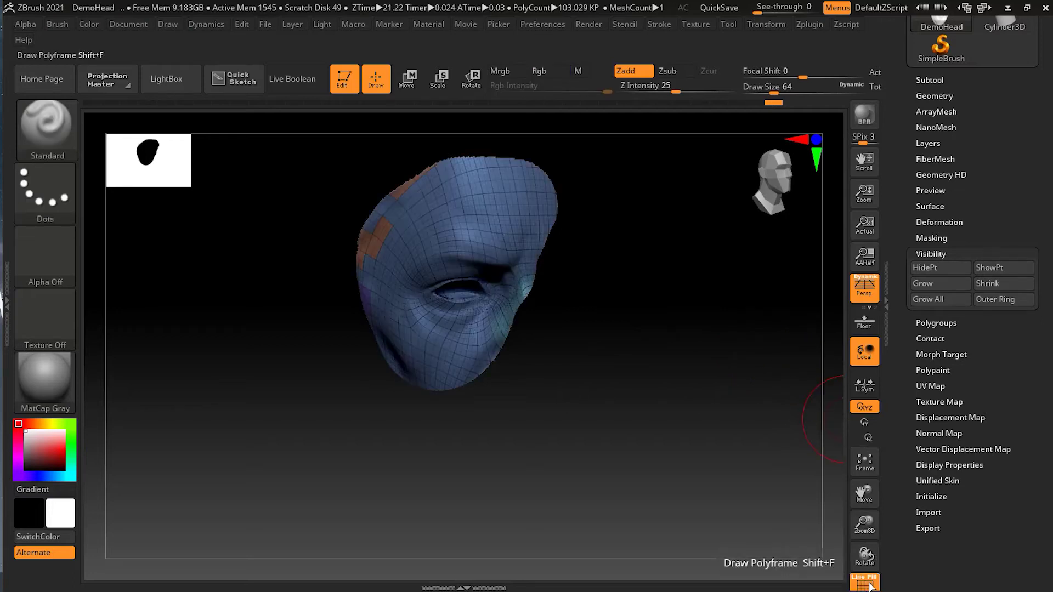
key("ctrl")
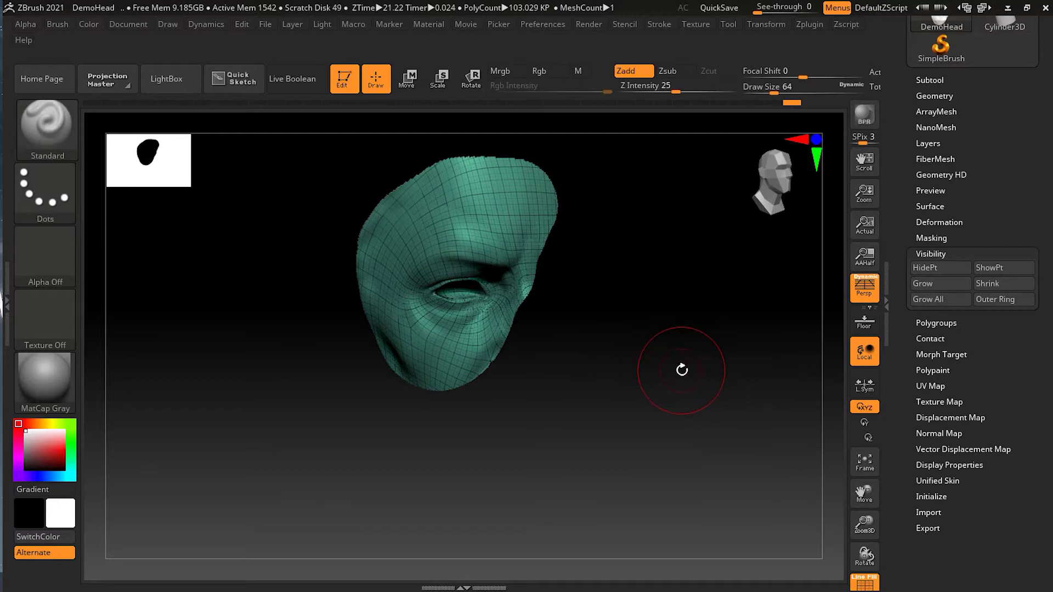
left_click(999, 269)
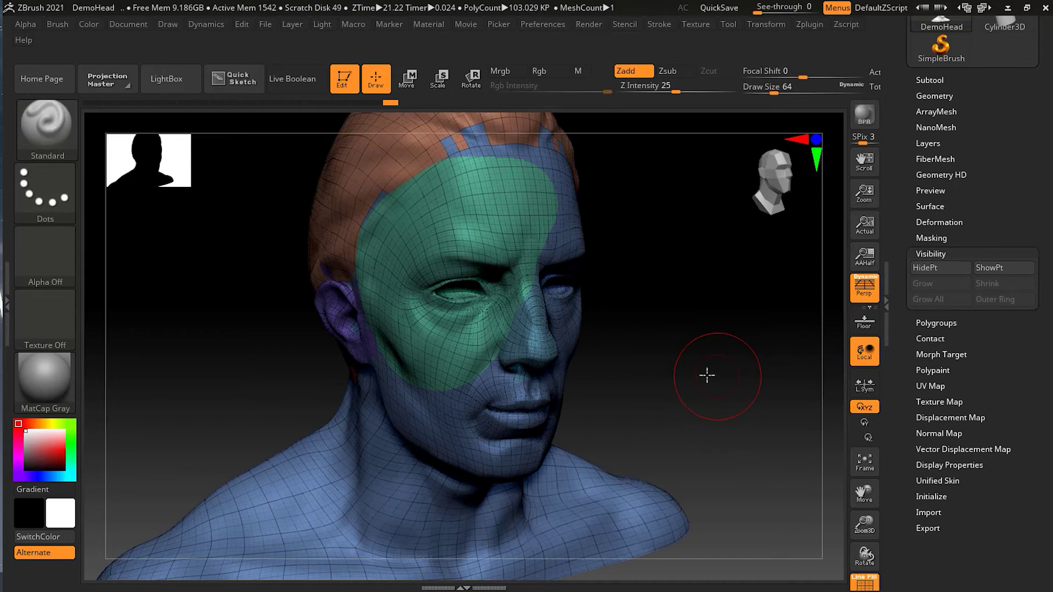
left_click_drag(713, 370, 721, 378)
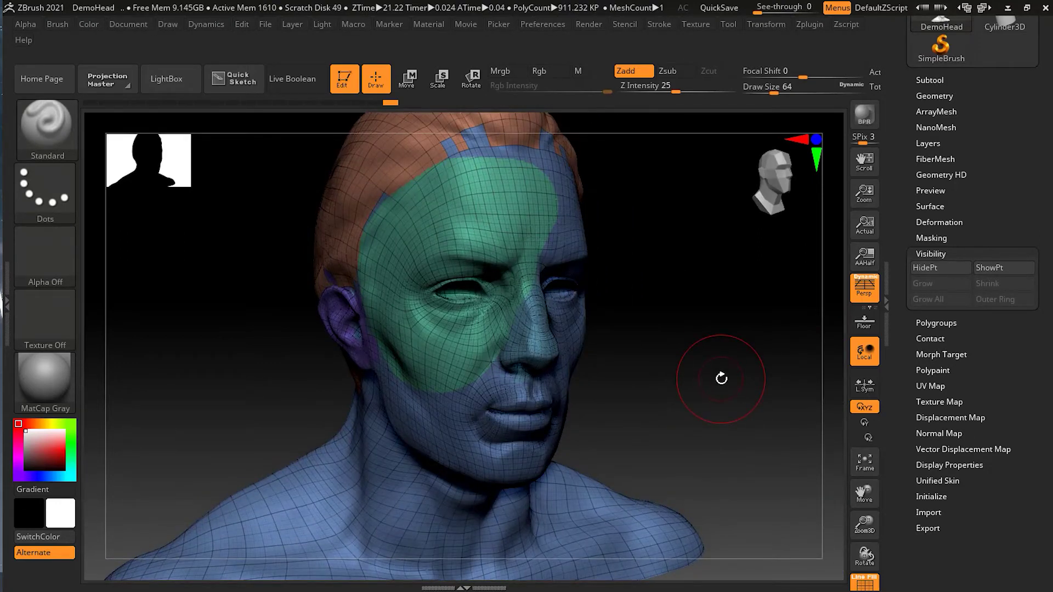
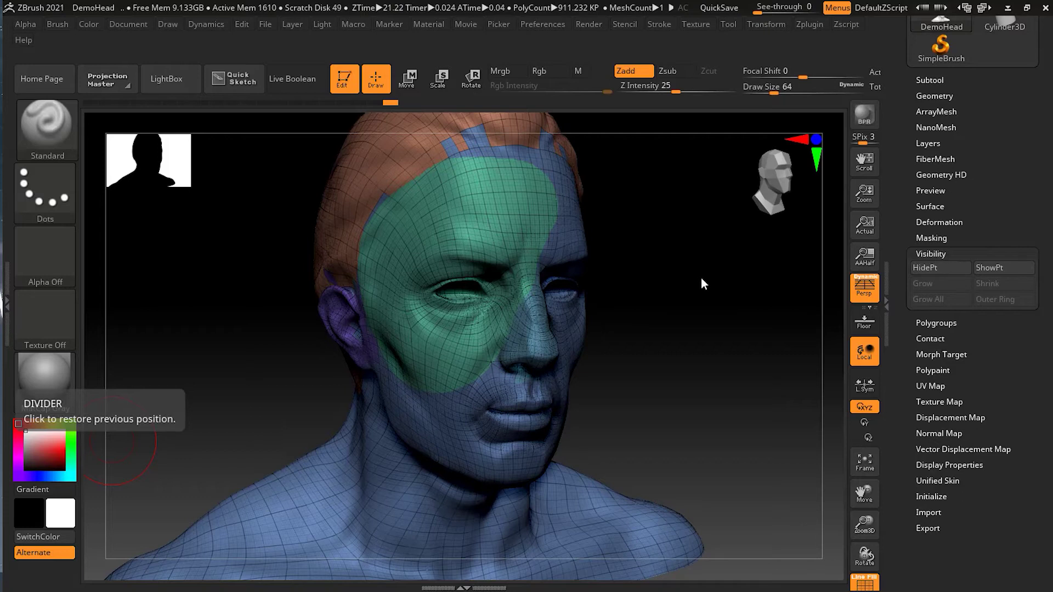
Try to separate the DemoHead mesh into individual subtools with Split To Parts.
scroll(1032, 172, "up", 3)
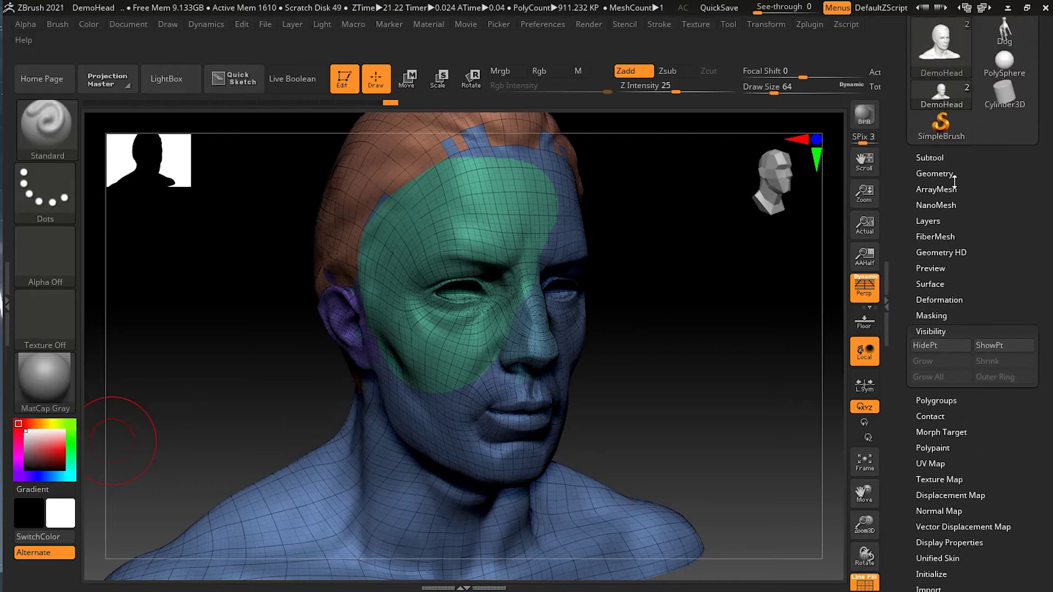
left_click(946, 174)
left_click(934, 173)
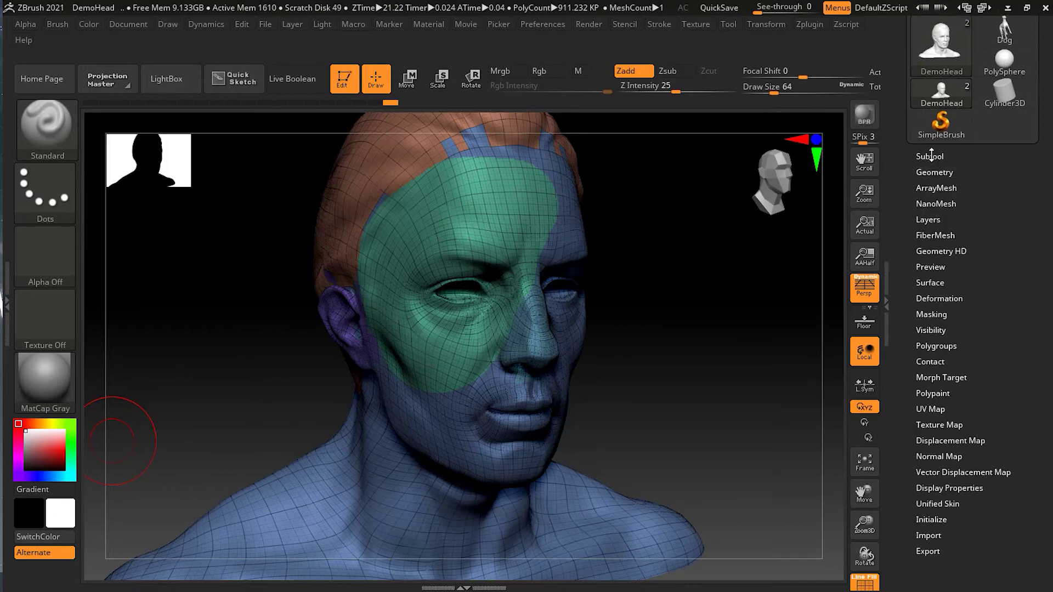
left_click(929, 157)
scroll(1045, 247, "down", 2)
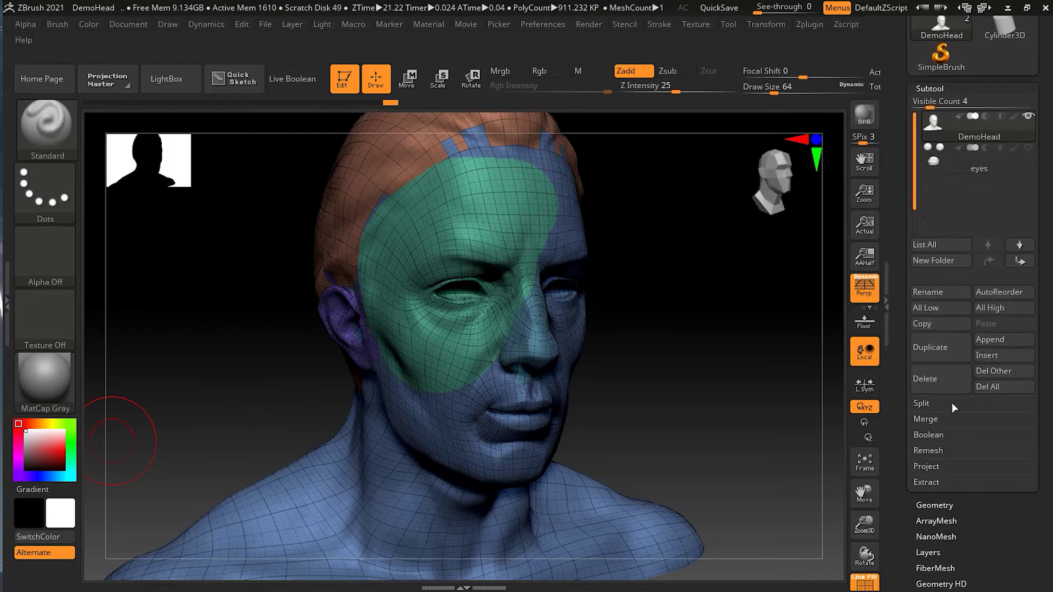
left_click(929, 403)
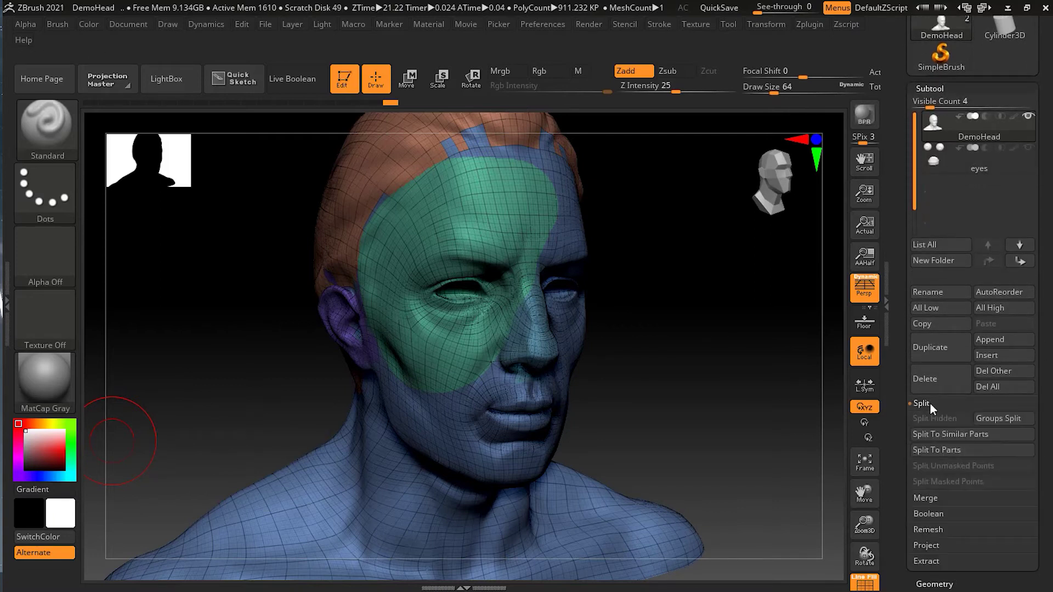
left_click(972, 449)
left_click(819, 476)
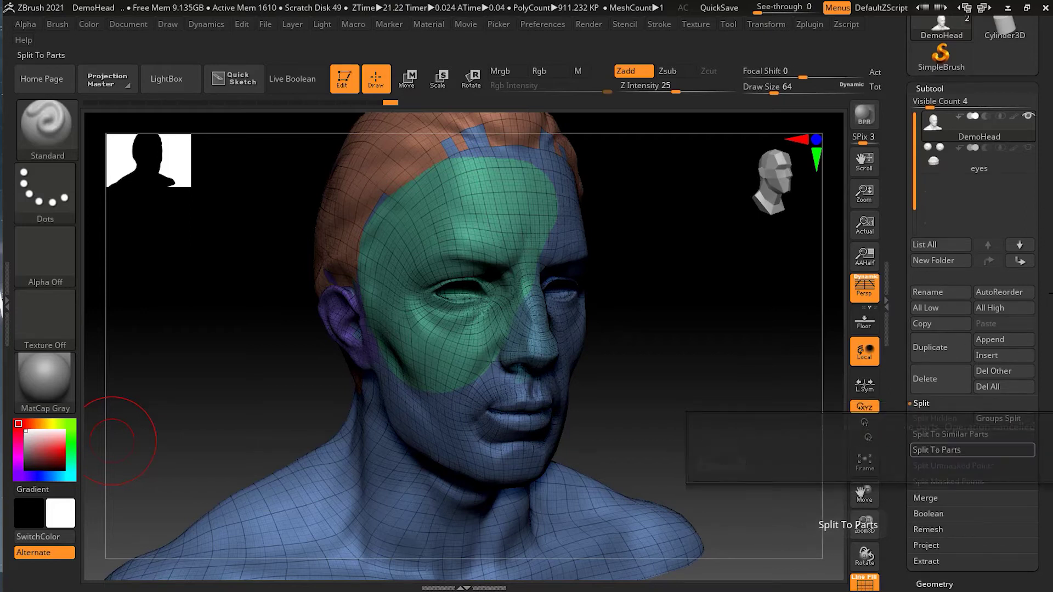
scroll(987, 395, "down", 5)
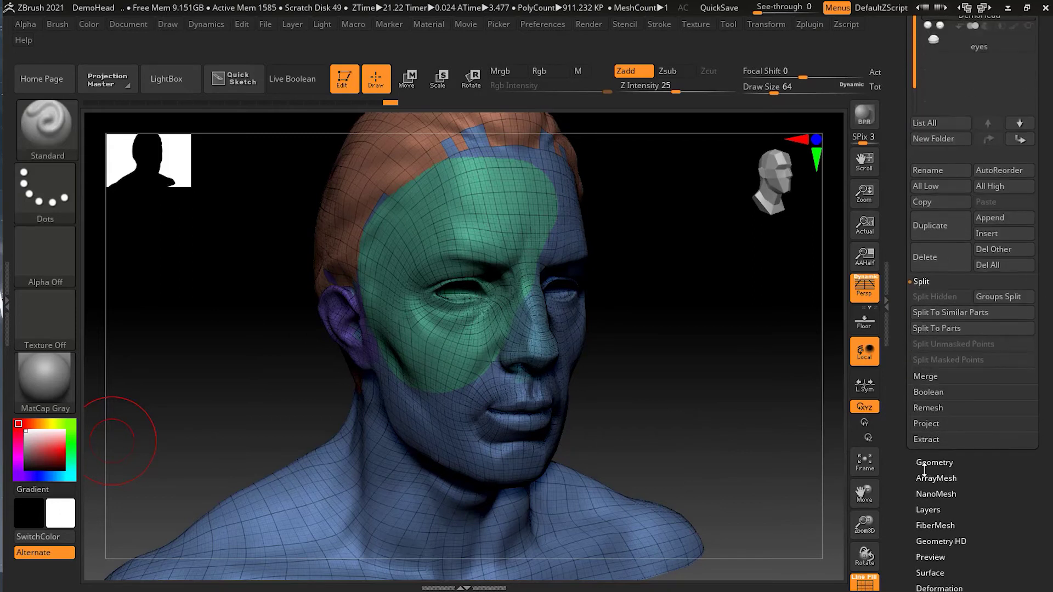
Lower the DemoHead mesh to subdivision level 1 and delete its higher subdivision levels.
left_click(932, 462)
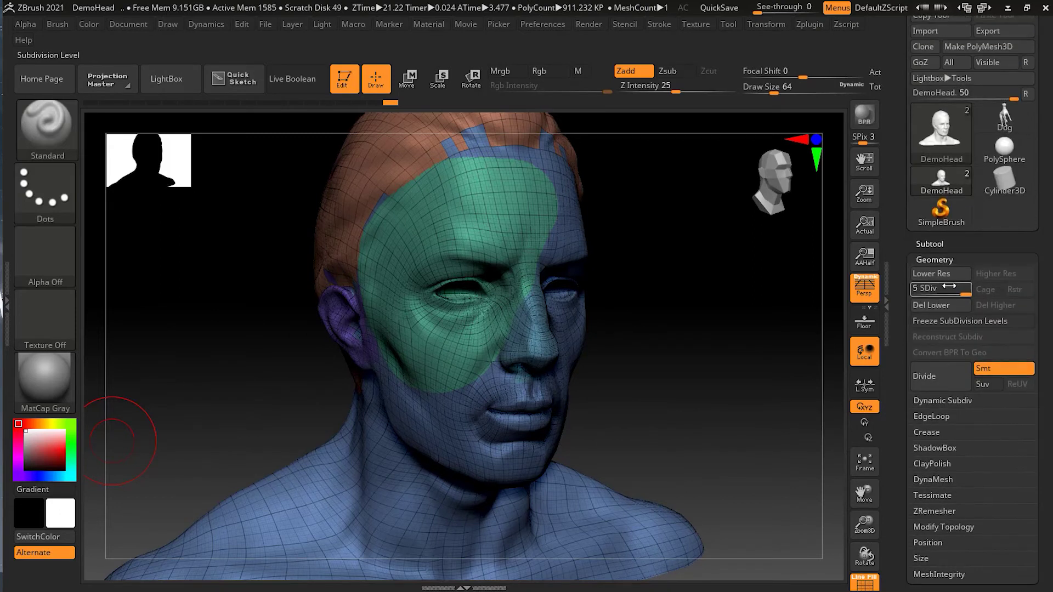
left_click_drag(923, 318, 926, 317)
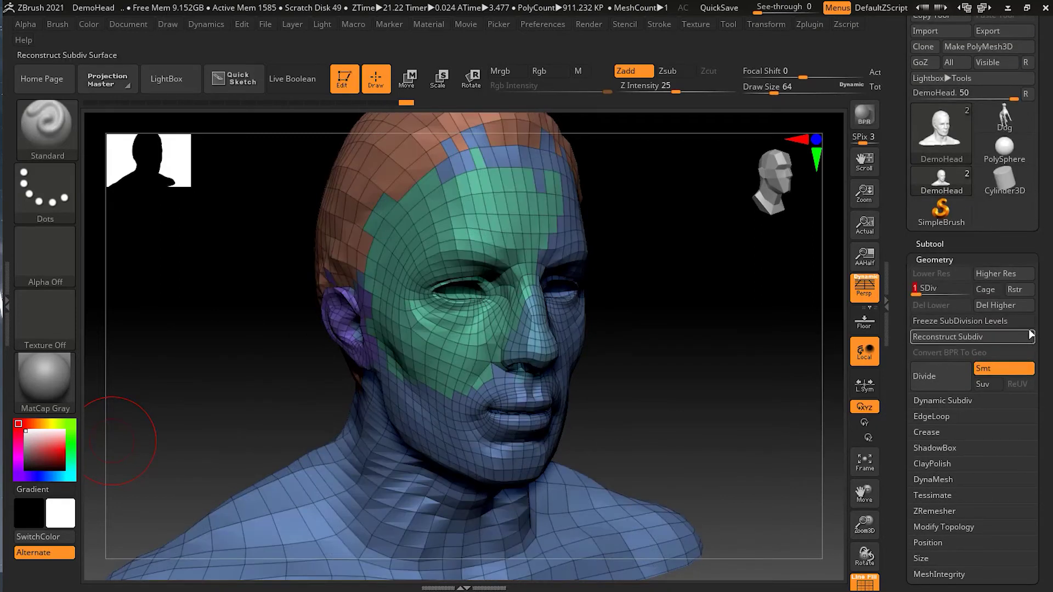
left_click(1010, 305)
Try Split To Parts again on the low-resolution DemoHead mesh.
left_click(937, 243)
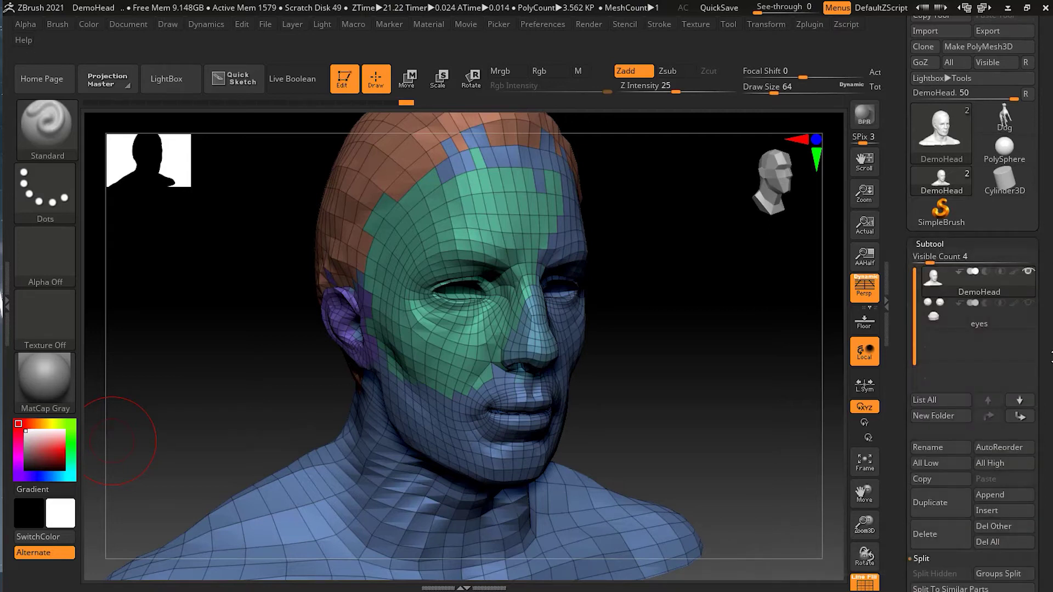
scroll(1048, 335, "down", 3)
left_click(956, 446)
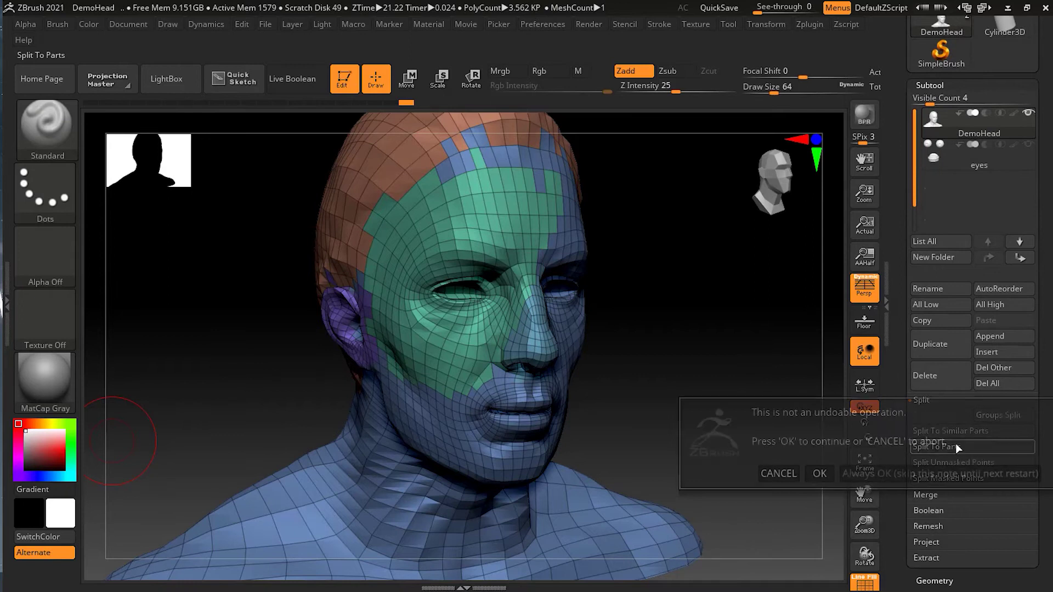
left_click(819, 474)
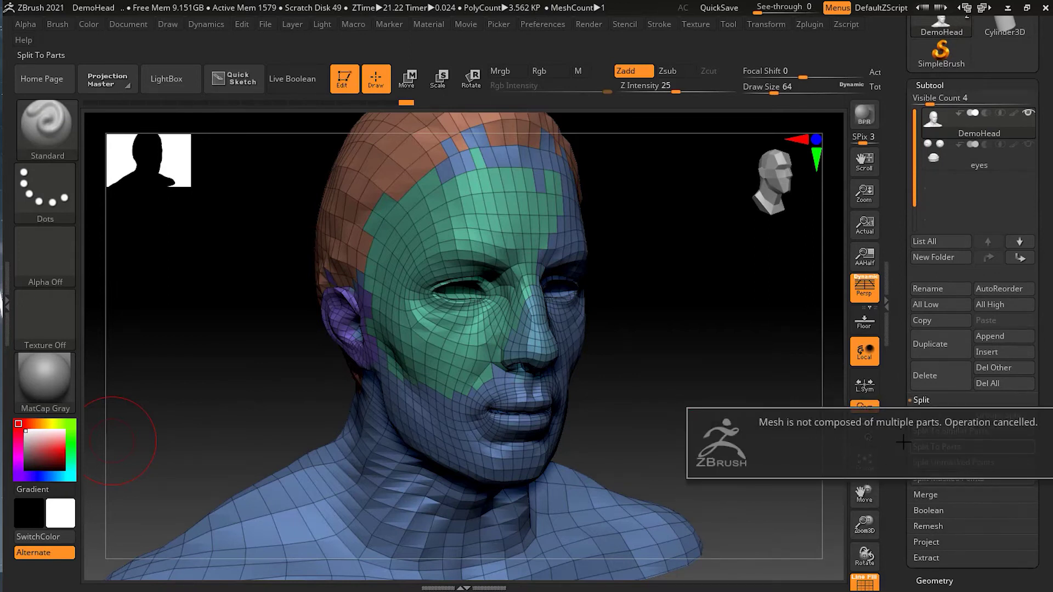
scroll(1045, 159, "down", 1)
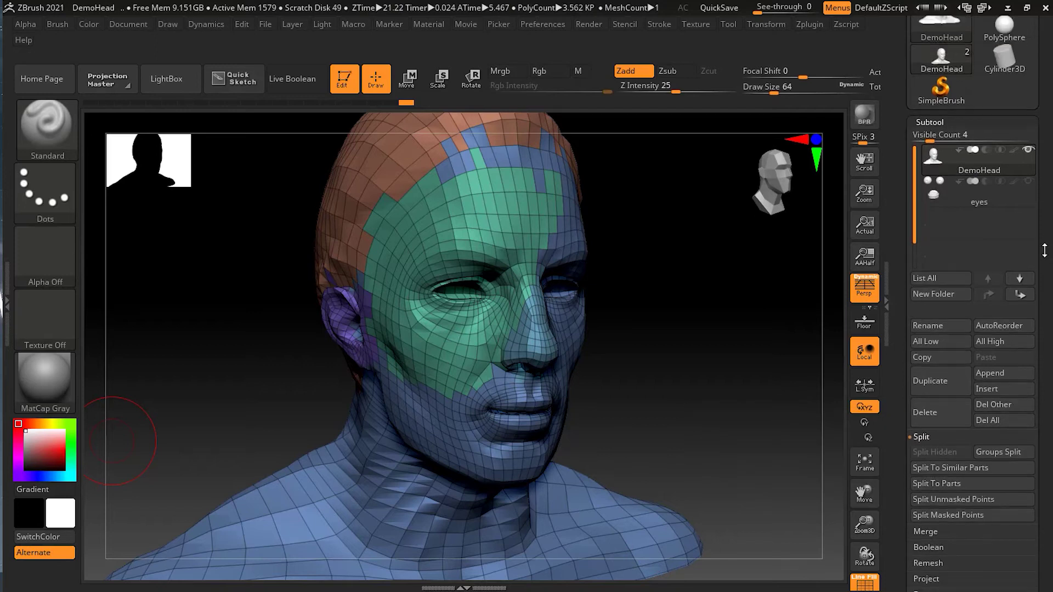
scroll(1045, 159, "up", 8)
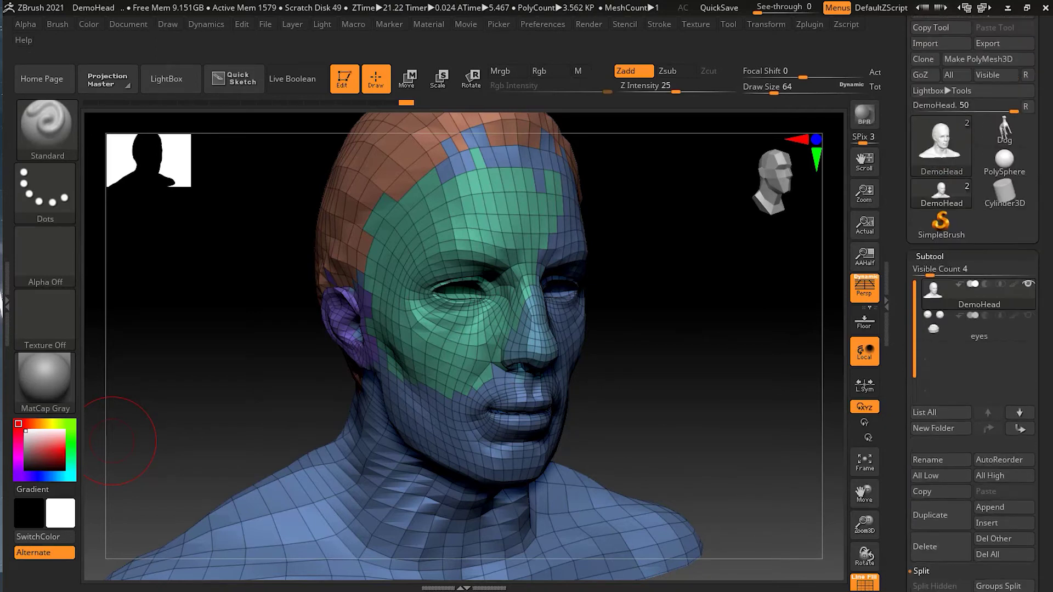
Make the eyes subtool visible together with the head.
mouse_move(755, 355)
left_mouse_down()
mouse_move(698, 359)
mouse_move(700, 312)
mouse_move(749, 345)
left_mouse_up()
scroll(1045, 357, "down", 1)
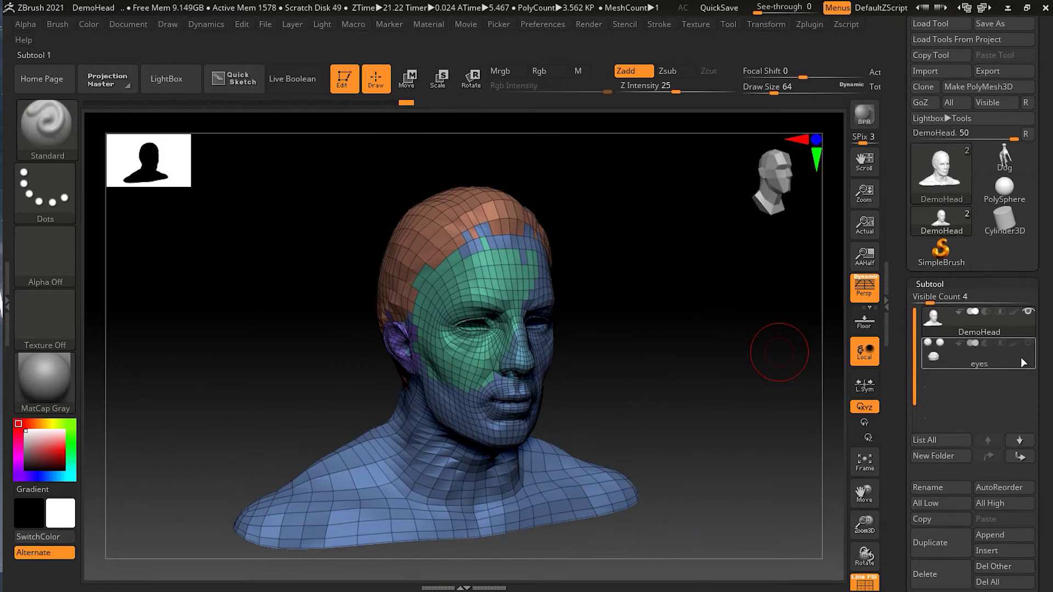
left_click(1029, 344)
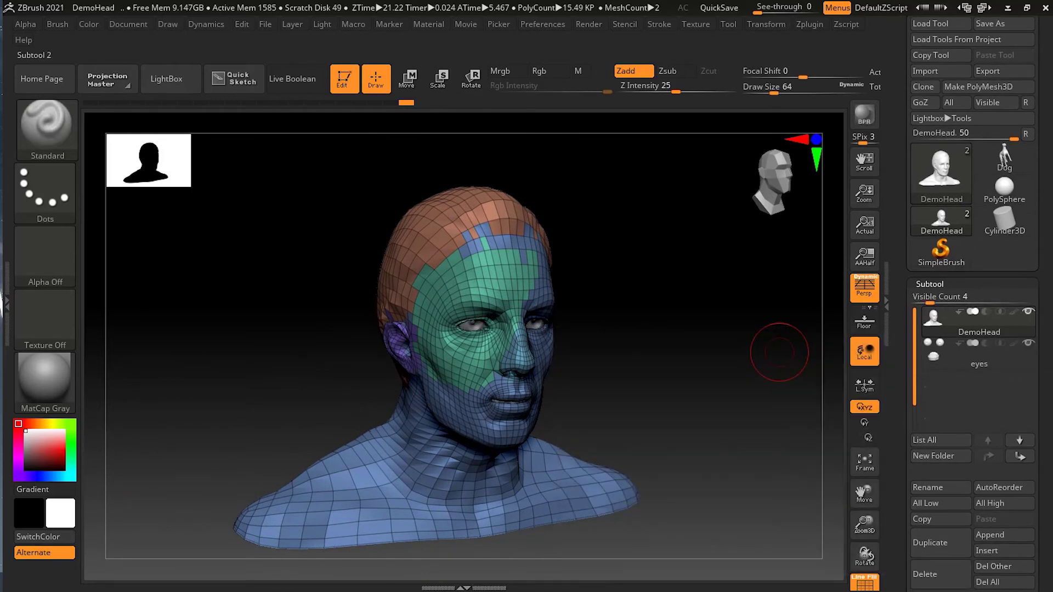
Try to divide the head with Split To Similar Parts, and decline activating Dynamic Subdiv.
scroll(1046, 373, "down", 5)
left_click(950, 366)
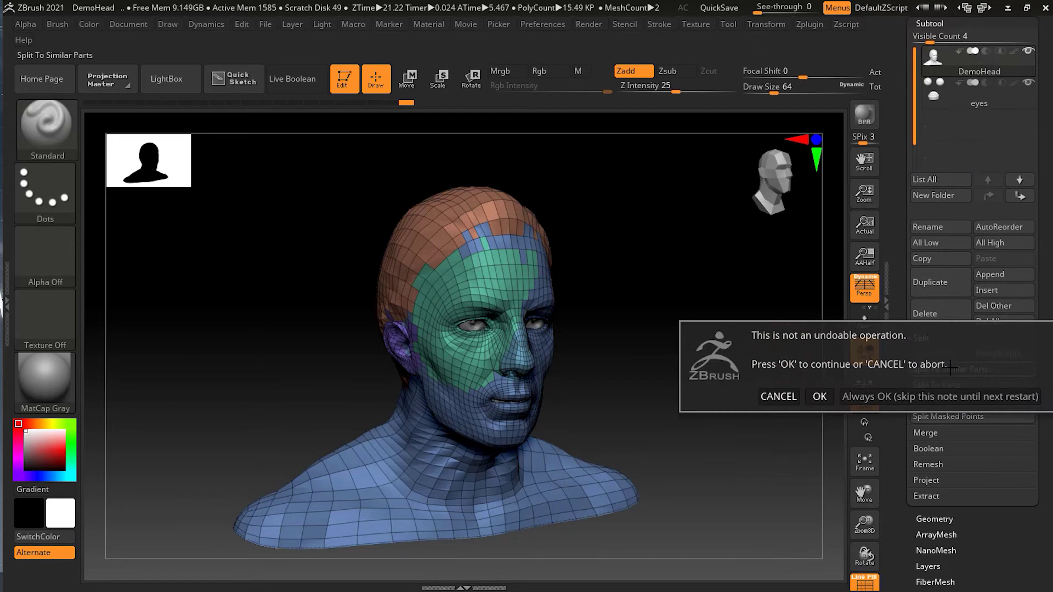
left_click(819, 396)
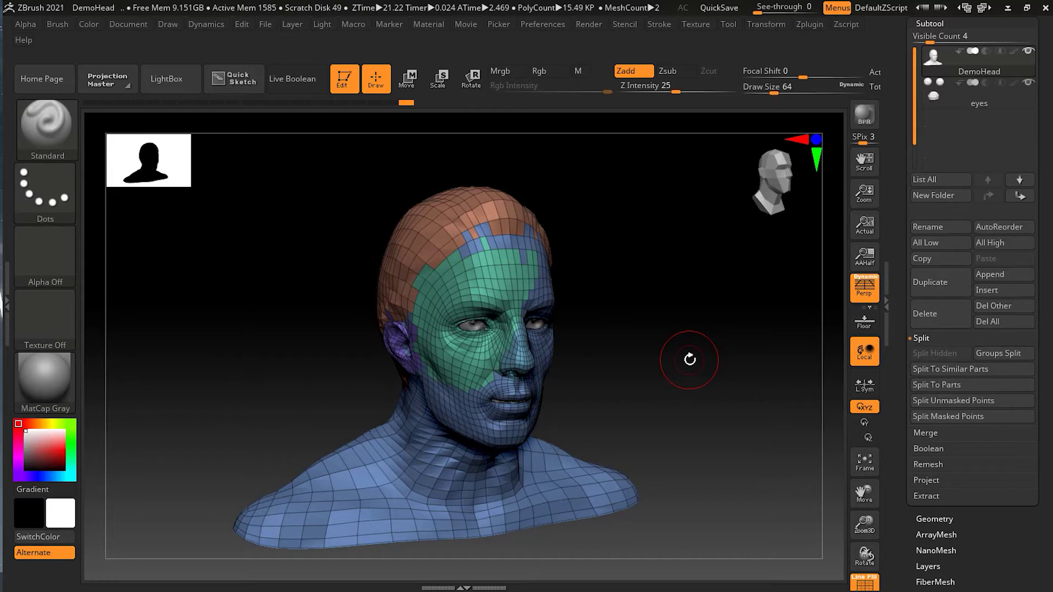
key("d")
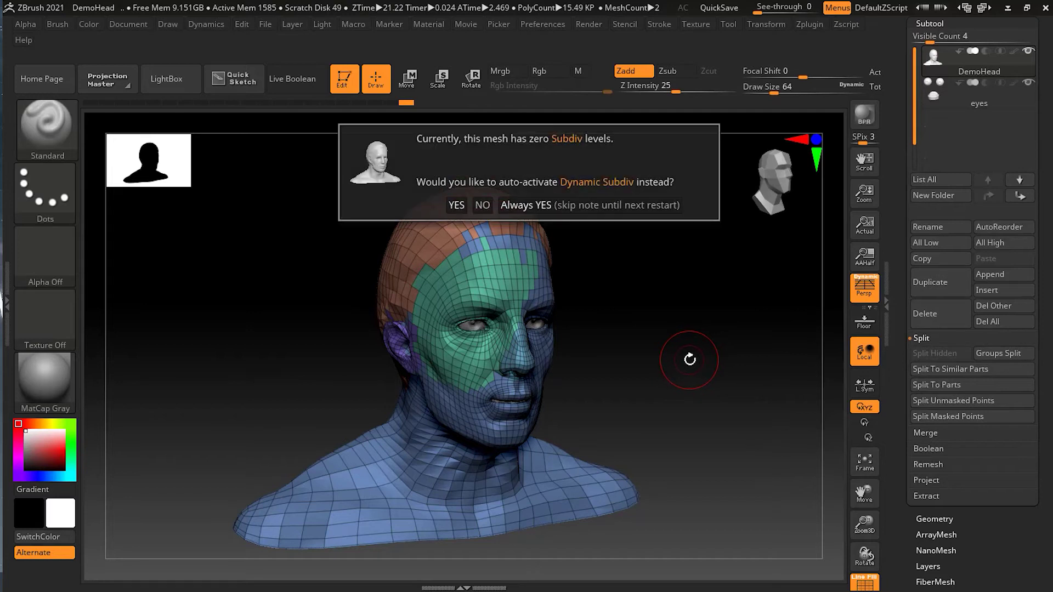
left_click(483, 205)
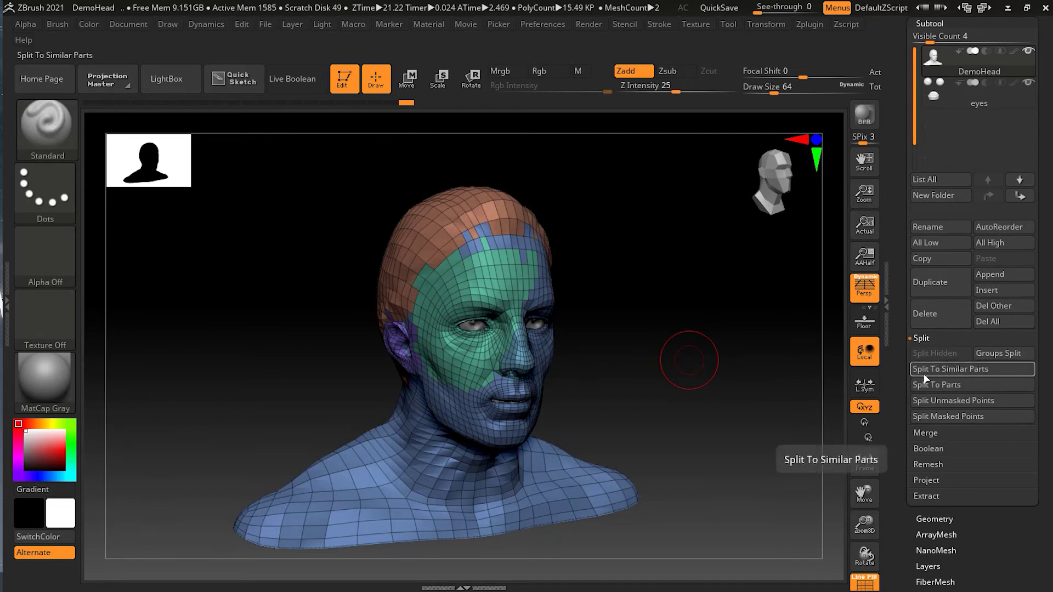
Split the DemoHead mesh into separate subtools by polygroup with Groups Split, and turn off the polygroup wireframe.
left_click(994, 352)
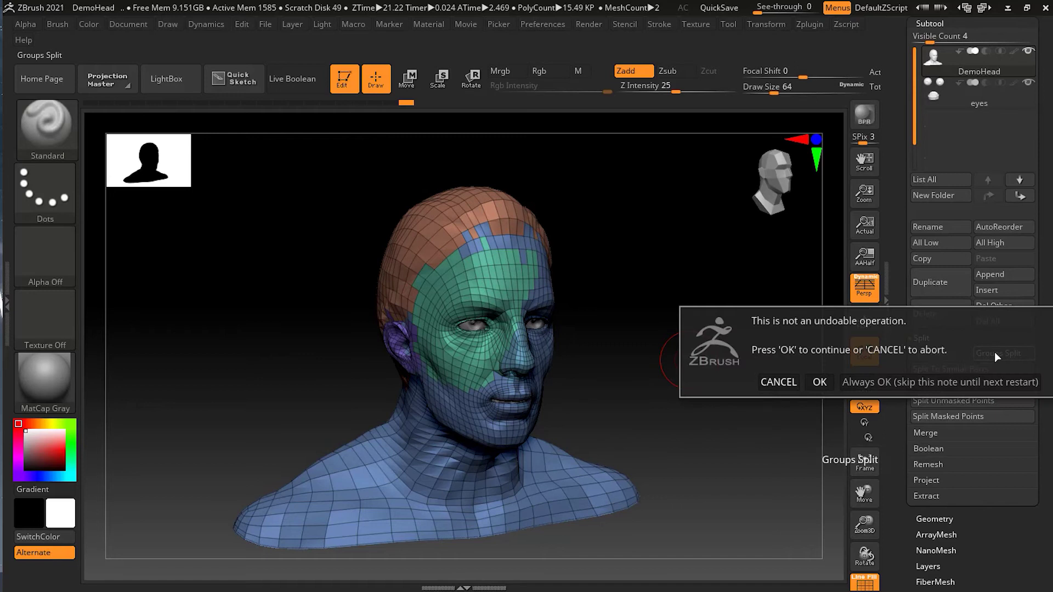
left_click(823, 386)
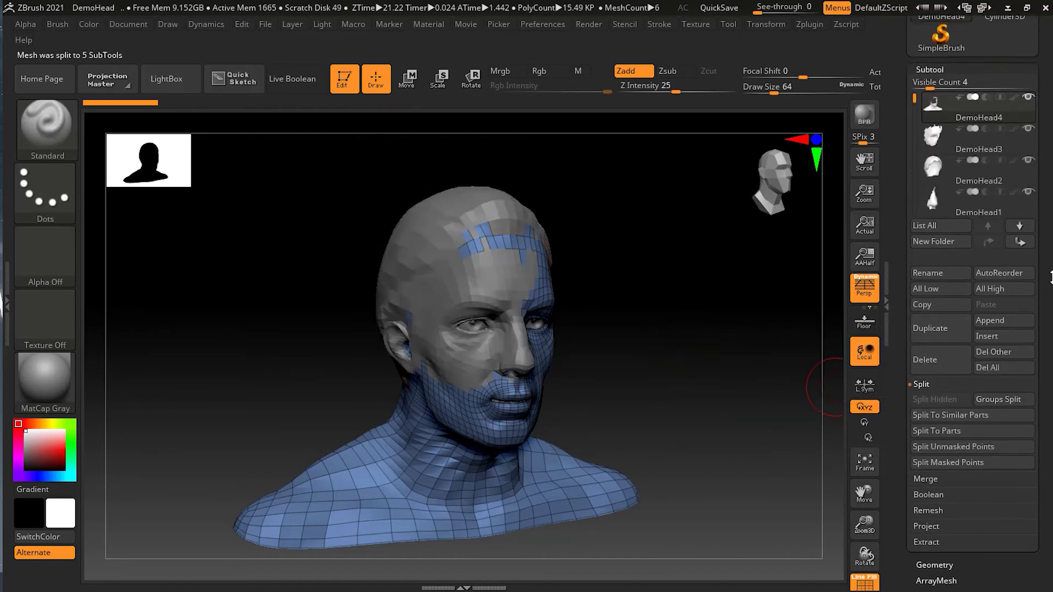
mouse_move(914, 248)
left_mouse_down()
mouse_move(913, 327)
mouse_move(914, 246)
left_mouse_up()
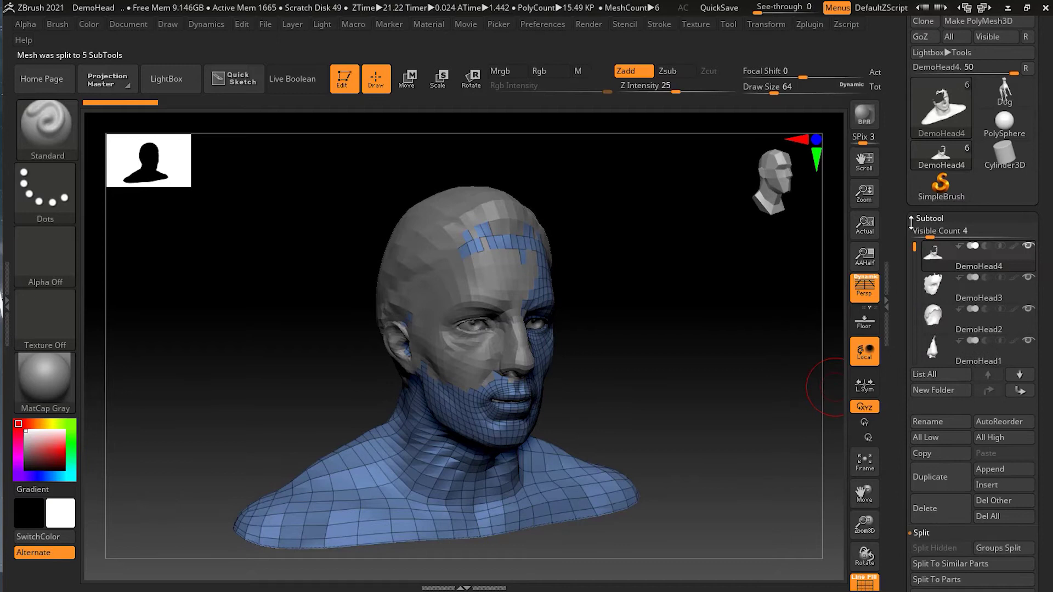
left_click(865, 586)
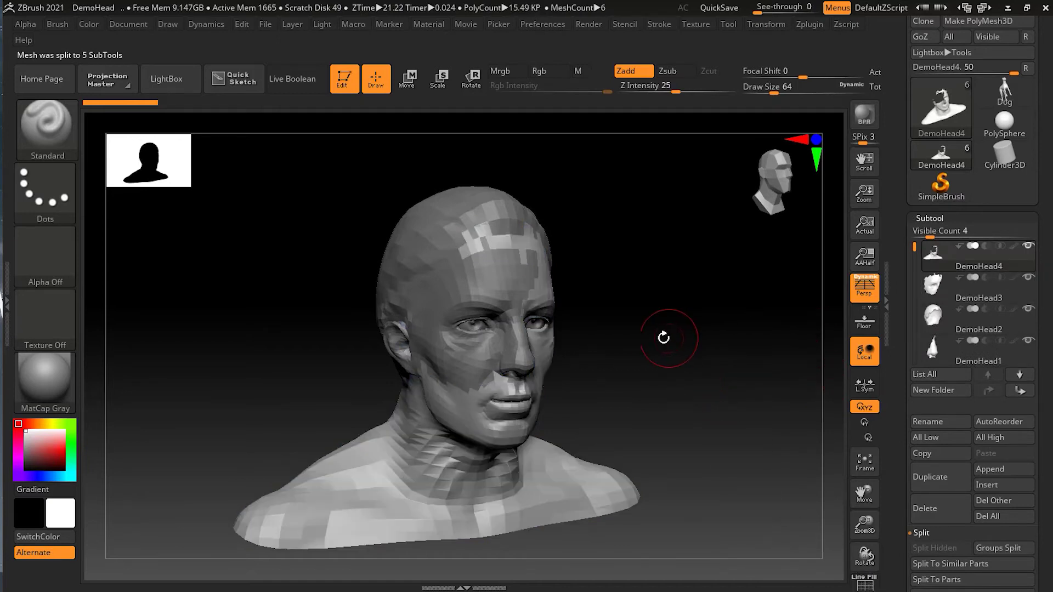
mouse_move(661, 376)
left_mouse_down()
mouse_move(686, 388)
mouse_move(725, 359)
mouse_move(688, 412)
left_mouse_up()
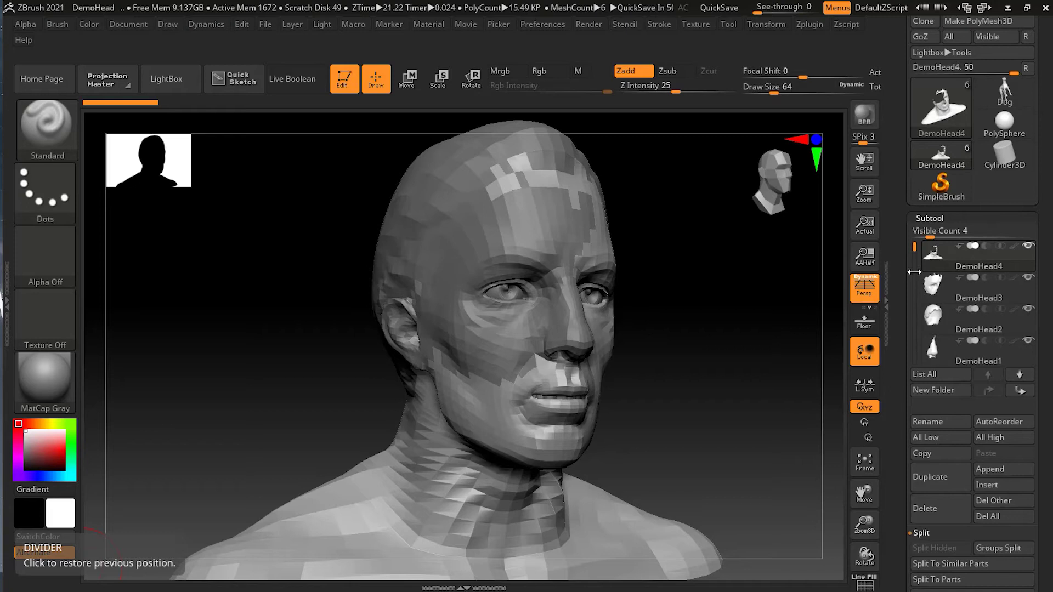
Select the DemoHead2 scalp piece, show it alone with all other subtools hidden, and display its polygroup wireframe.
left_click(979, 324)
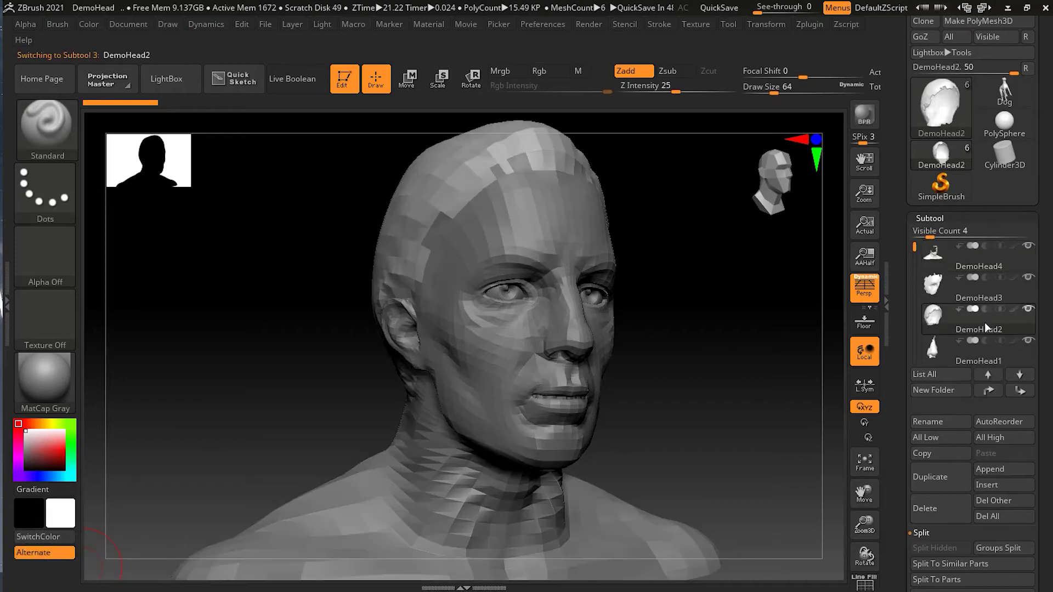
mouse_move(1028, 308)
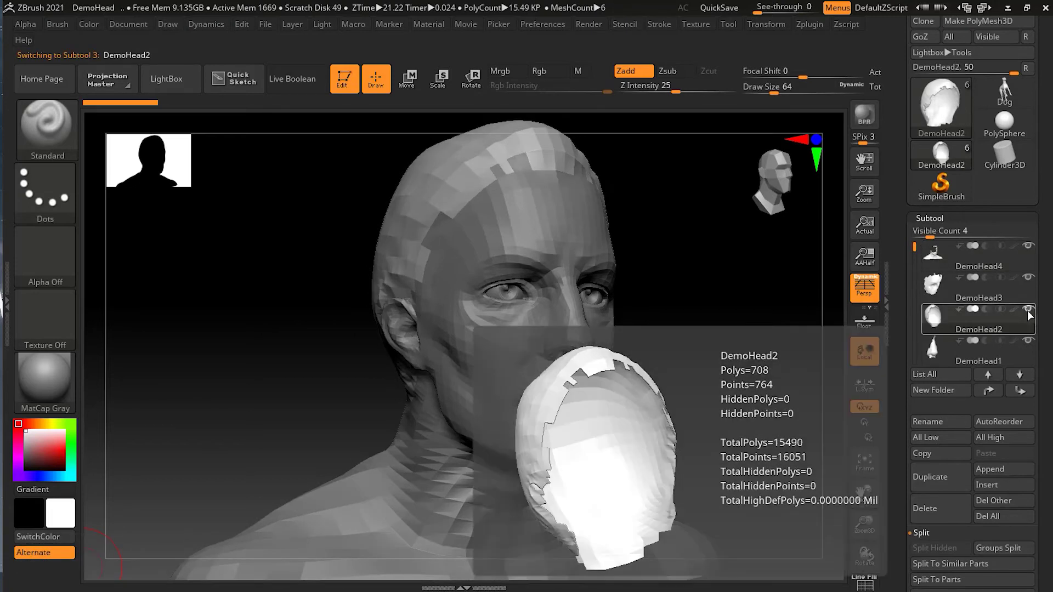
key("shift")
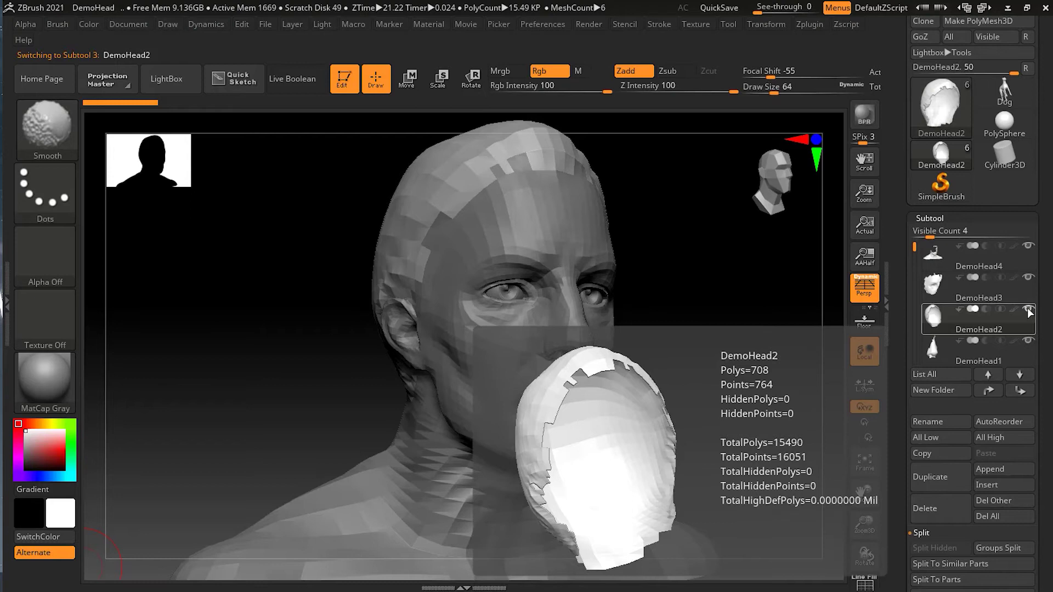
left_click(1028, 309, "shift")
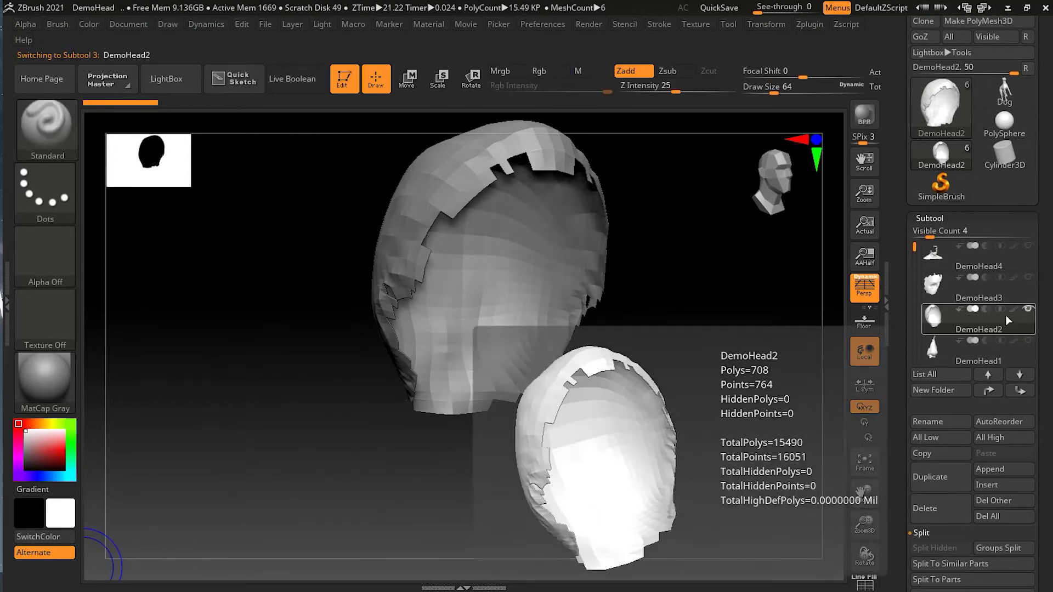
left_click_drag(681, 277, 669, 395)
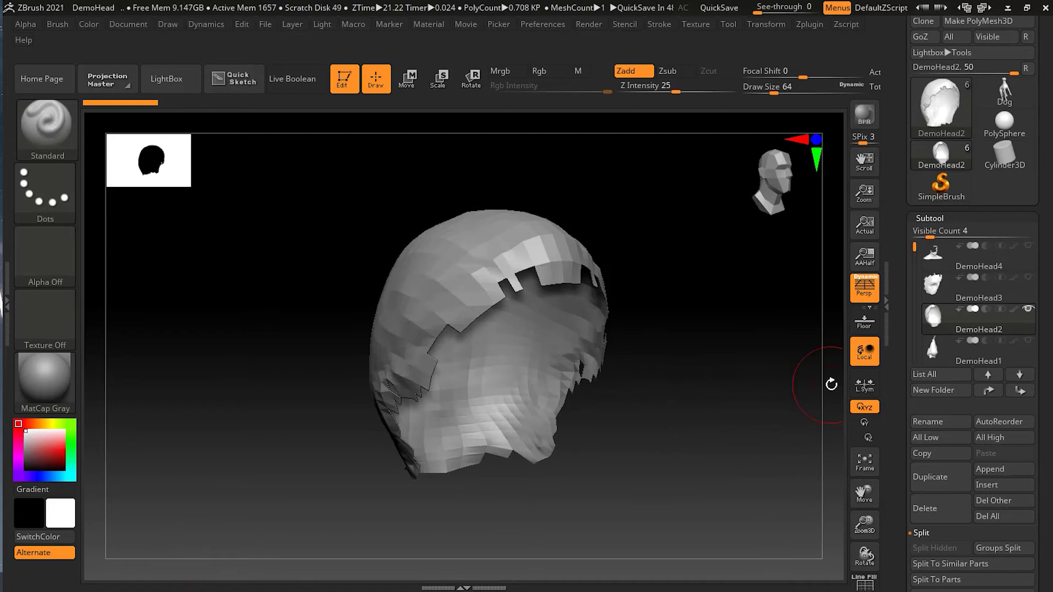
key("shift+f")
mouse_move(712, 412)
left_mouse_down()
mouse_move(749, 411)
mouse_move(712, 413)
left_mouse_up()
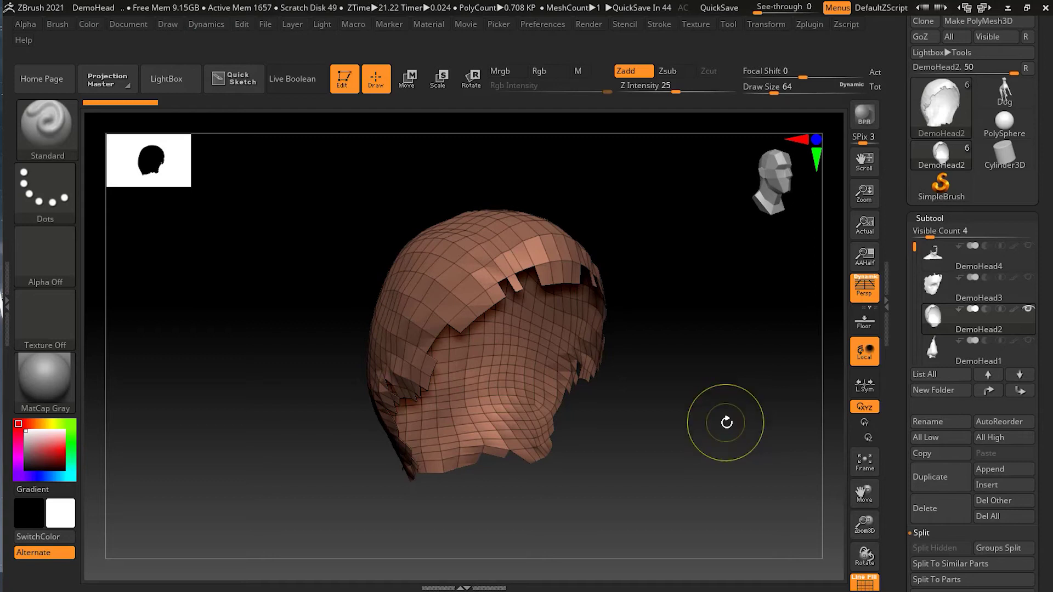
Isolate a small patch at the side edge of the scalp piece, and unhide the rest of it.
key("ctrl+shift")
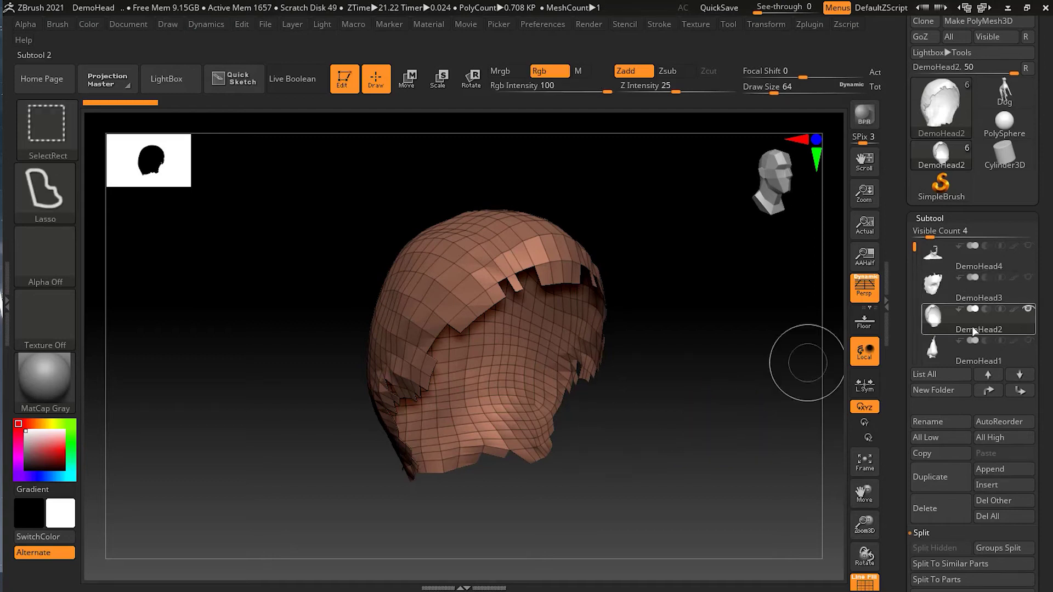
mouse_move(629, 268)
left_mouse_down("ctrl+shift")
mouse_move(482, 435)
mouse_move(730, 378)
mouse_move(532, 327)
left_mouse_up("ctrl+shift")
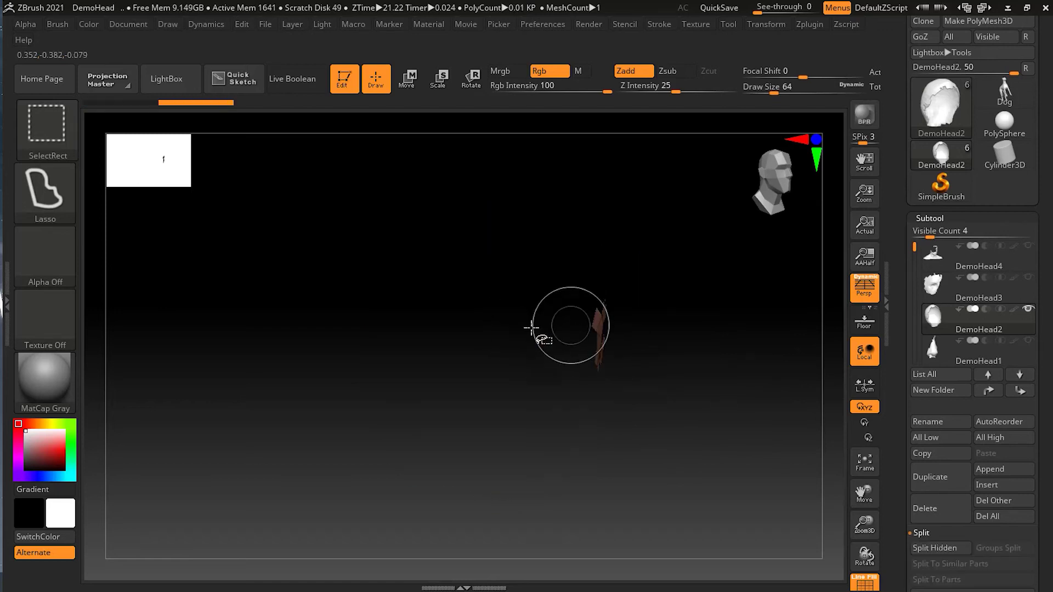
left_click(392, 336, "ctrl+shift")
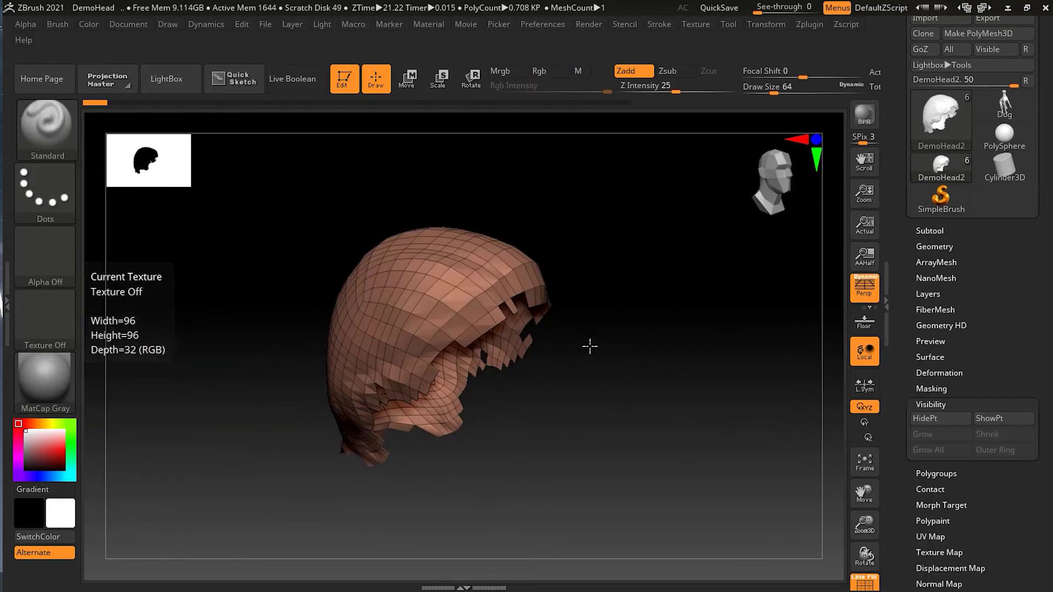
Isolate a narrow vertical strip along one side of the scalp piece as seen from behind.
left_click_drag(588, 345, 578, 291)
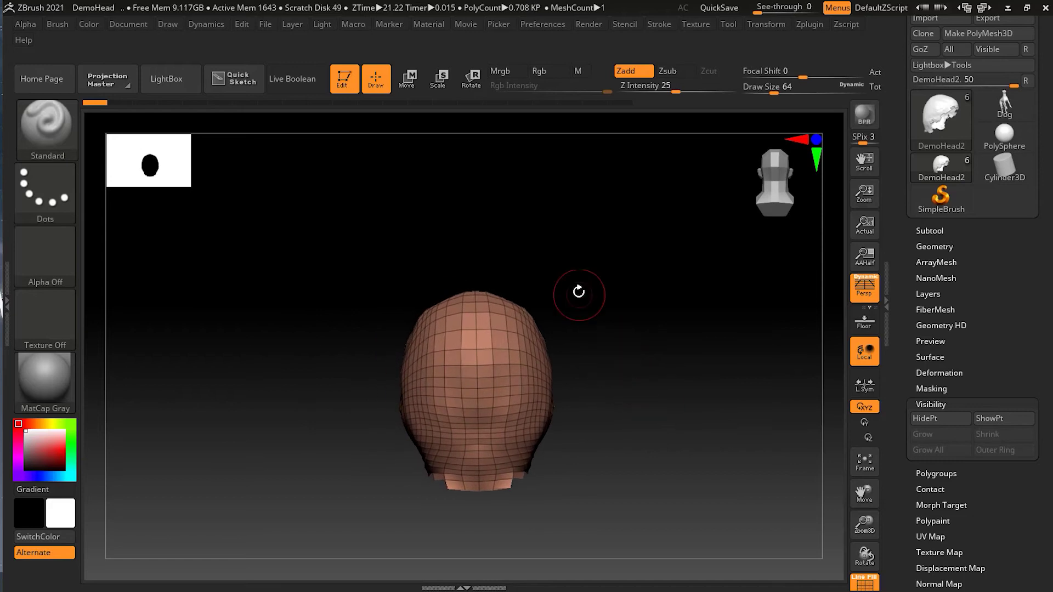
mouse_move(335, 268)
left_mouse_down("ctrl+shift")
mouse_move(455, 524)
mouse_move(433, 434)
mouse_move(418, 254)
mouse_move(336, 263)
left_mouse_up("ctrl+shift")
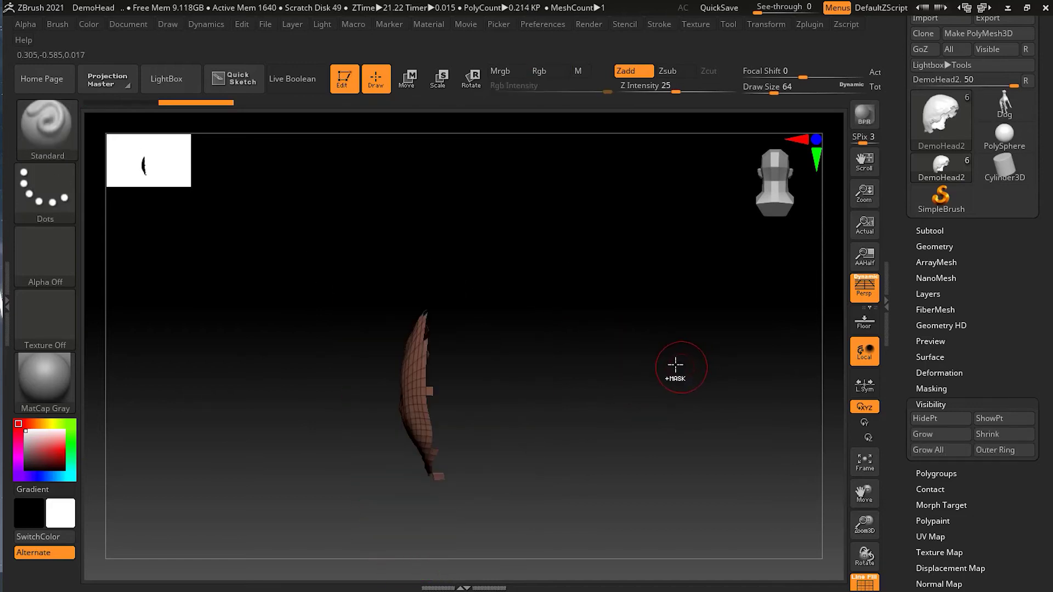
Assign the isolated side strip of the scalp piece its own polygroup, and unhide the rest of the piece.
key("ctrl+w")
left_click(414, 395, "ctrl+shift")
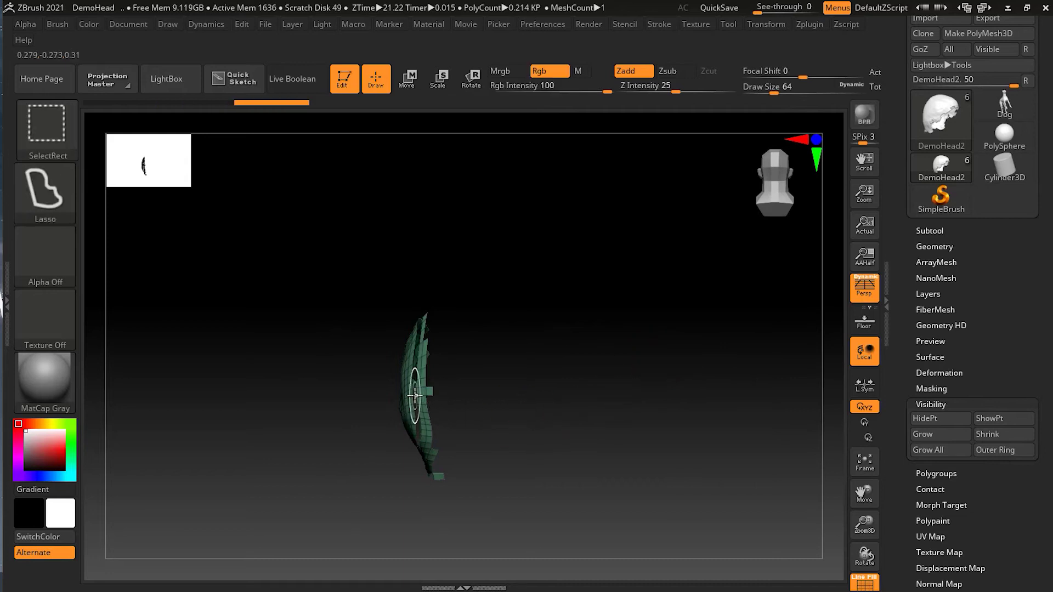
key("ctrl+z")
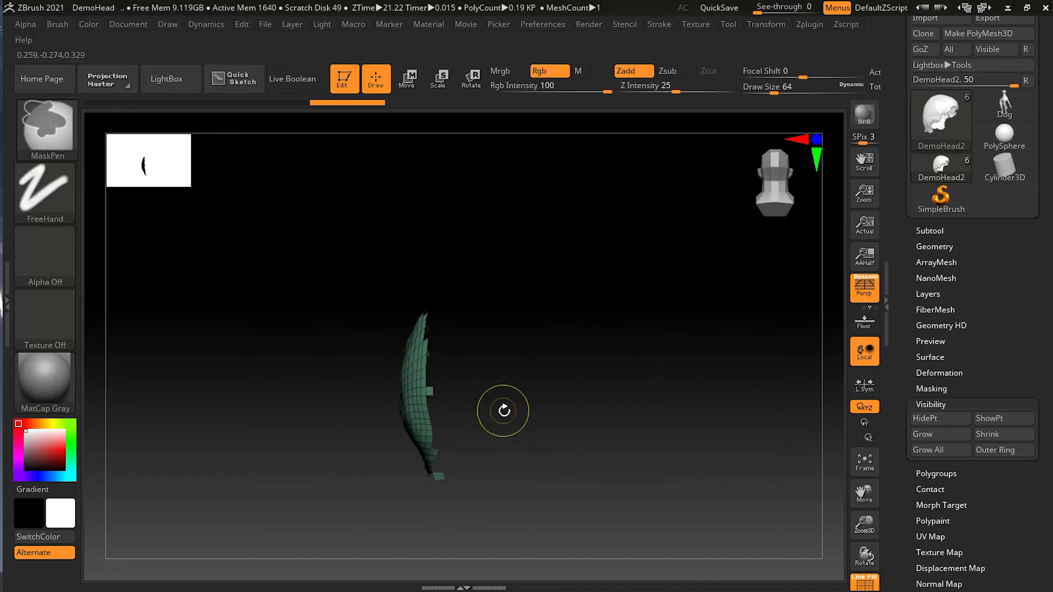
left_click(620, 393, "ctrl+shift")
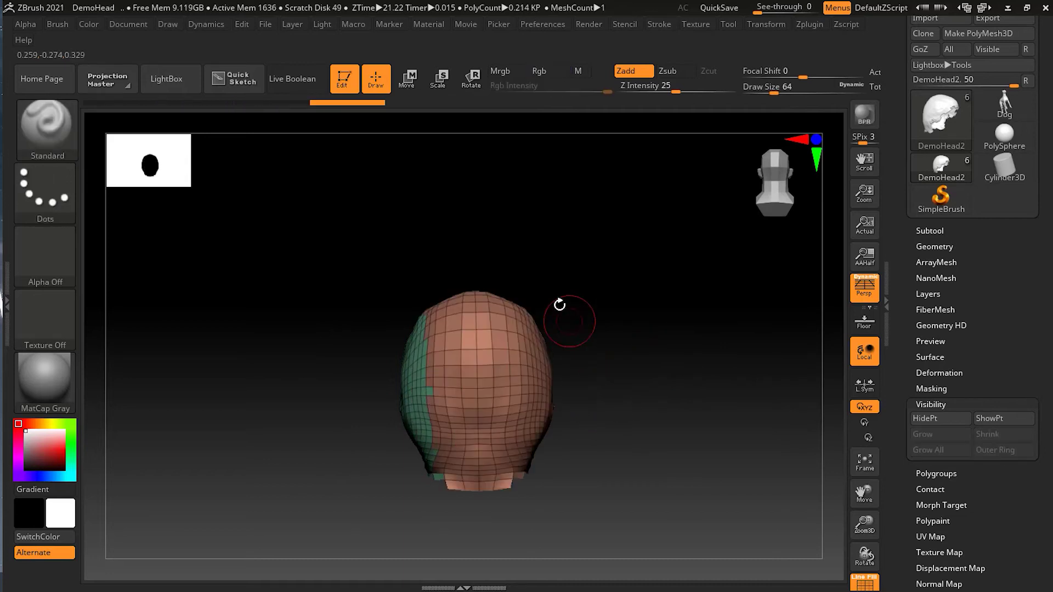
Isolate a narrow vertical strip down the middle of the scalp's back, make it a new polygroup, and unhide the rest.
key("ctrl+shift")
mouse_move(467, 279)
left_mouse_down("ctrl+shift")
mouse_move(494, 525)
mouse_move(501, 261)
mouse_move(482, 236)
left_mouse_up("ctrl+shift")
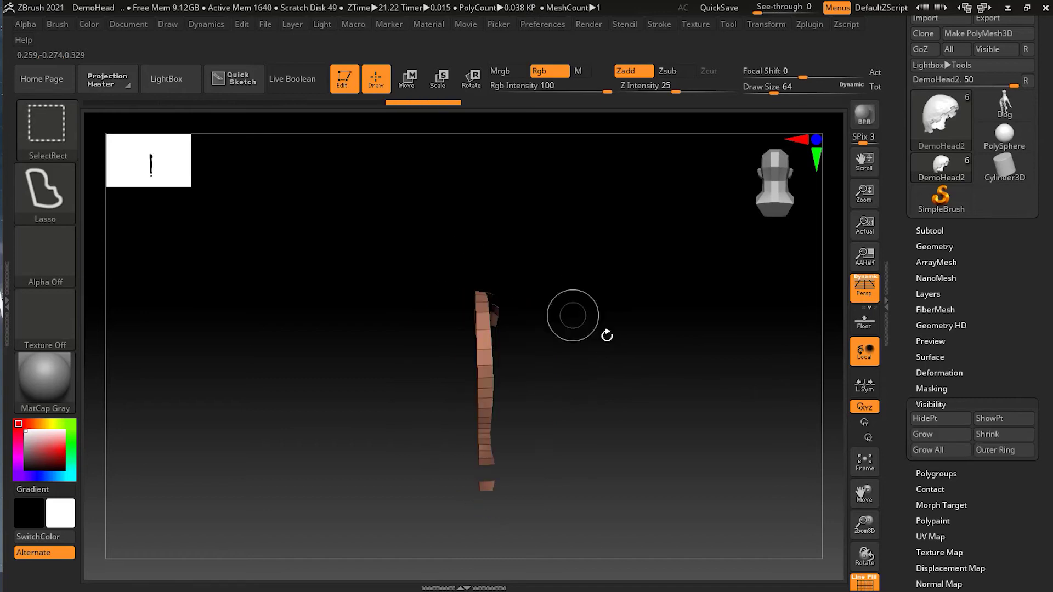
key("ctrl+w")
left_click(603, 359, "ctrl+shift")
Isolate the opposite side edge of the scalp piece, give it its own polygroup color, and unhide the whole piece.
key("ctrl+shift")
mouse_move(543, 274)
left_mouse_down("ctrl+shift")
mouse_move(529, 489)
mouse_move(631, 282)
left_mouse_up("ctrl+shift")
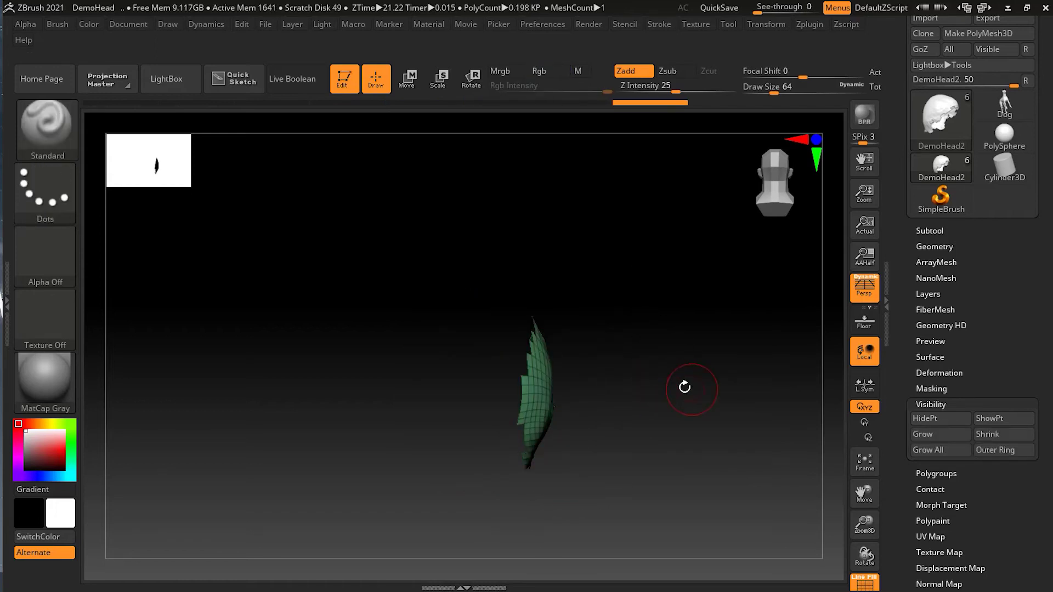
key("ctrl")
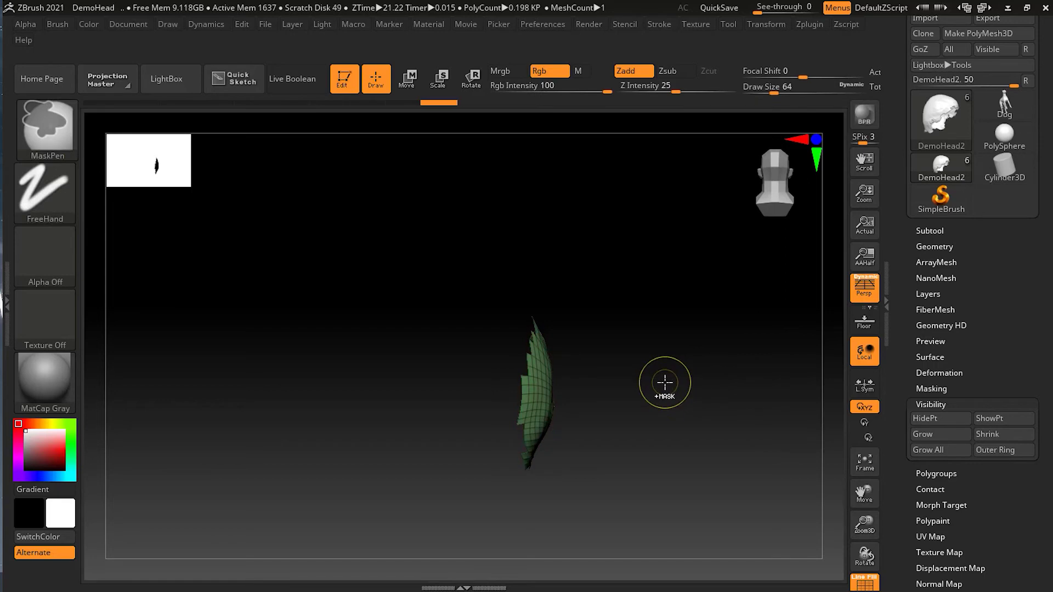
key("ctrl+w")
key("ctrl+w")
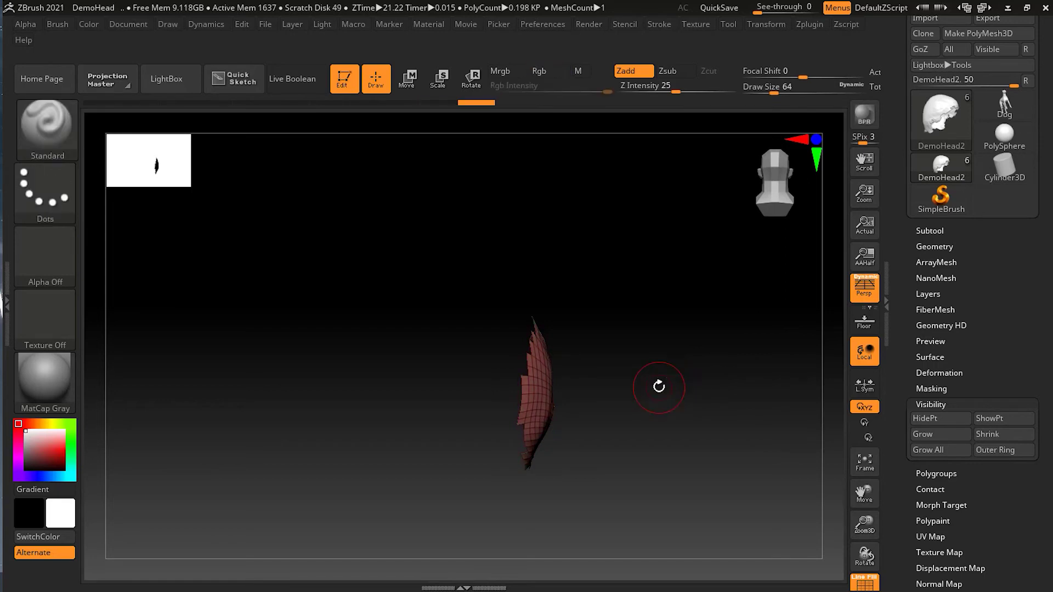
left_click(658, 385, "ctrl+shift")
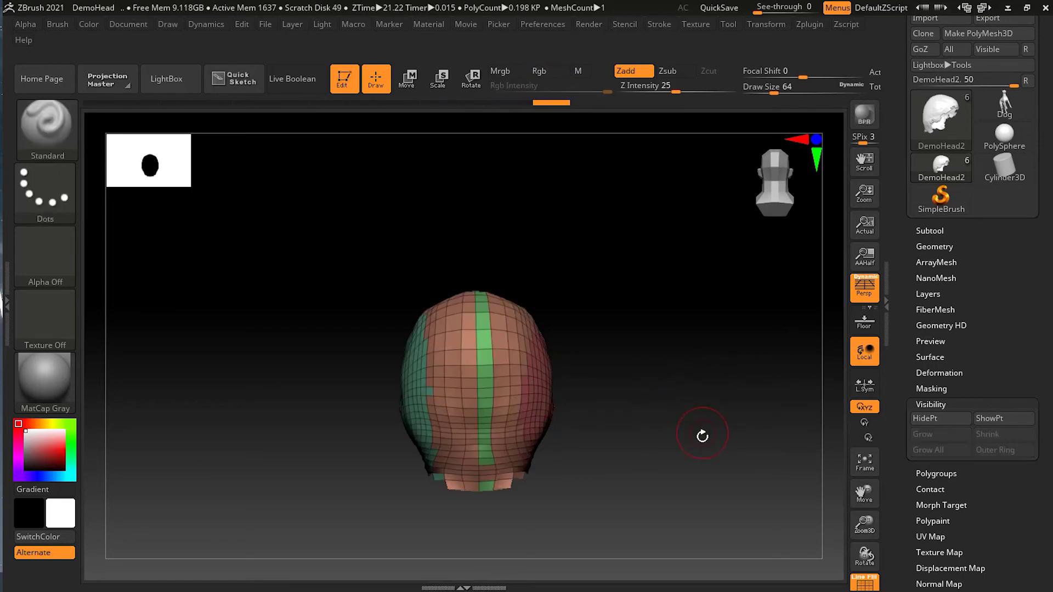
Split the scalp piece into separate subtools by its new polygroups with Groups Split, and turn off the polygroup wireframe.
left_click(965, 246)
scroll(1041, 329, "down", 4)
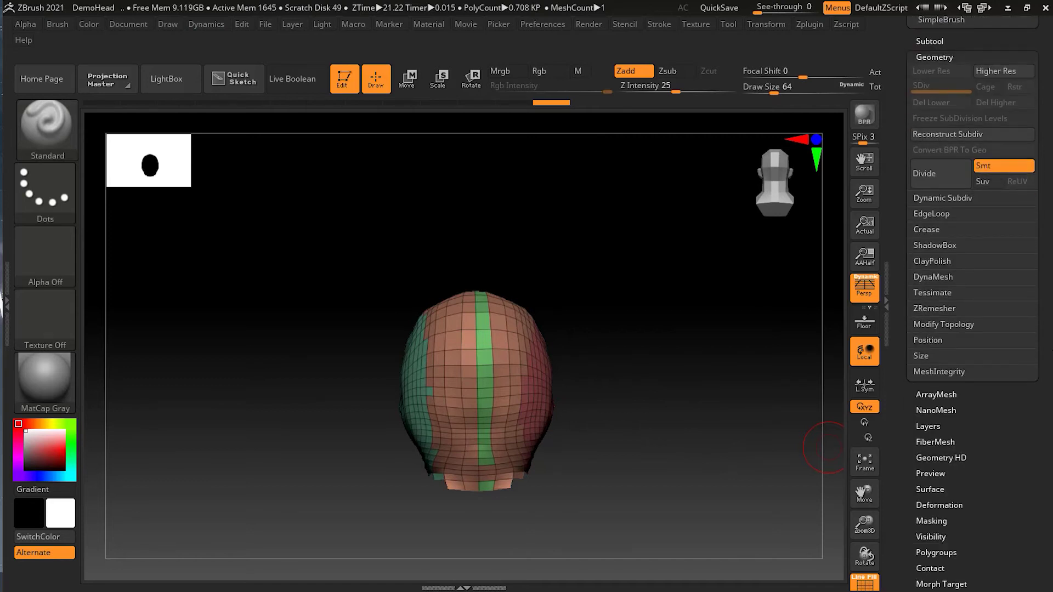
scroll(932, 164, "up", 3)
left_click(927, 153)
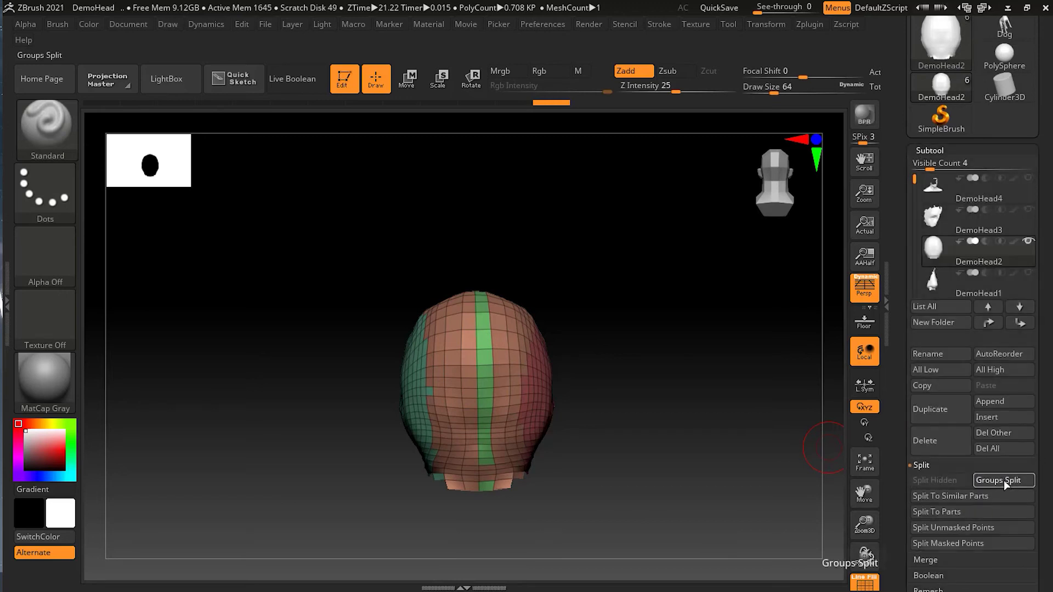
left_click(1004, 480)
left_click(815, 509)
mouse_move(778, 487)
left_mouse_down()
mouse_move(707, 507)
mouse_move(724, 507)
mouse_move(658, 461)
mouse_move(743, 287)
mouse_move(761, 301)
mouse_move(660, 252)
mouse_move(681, 255)
mouse_move(684, 310)
mouse_move(651, 500)
mouse_move(613, 505)
mouse_move(646, 349)
mouse_move(674, 347)
left_mouse_up()
left_click(869, 579)
Select the split scalp pieces one after another directly on the model, including DemoHead3 and DemoHead4, ending with DemoHead2.
key("ctrl")
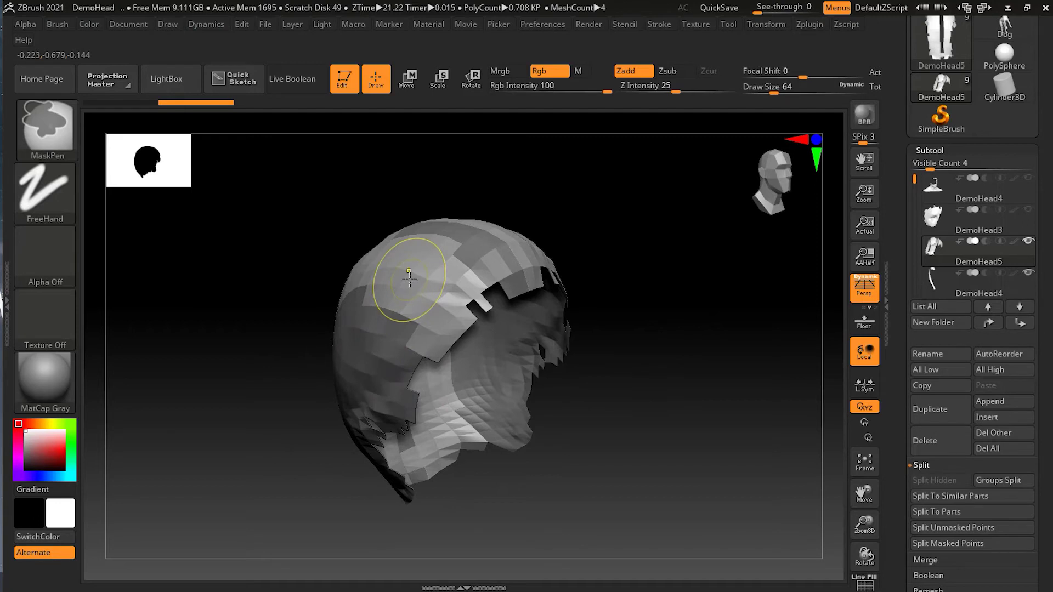
left_click(372, 366, "alt")
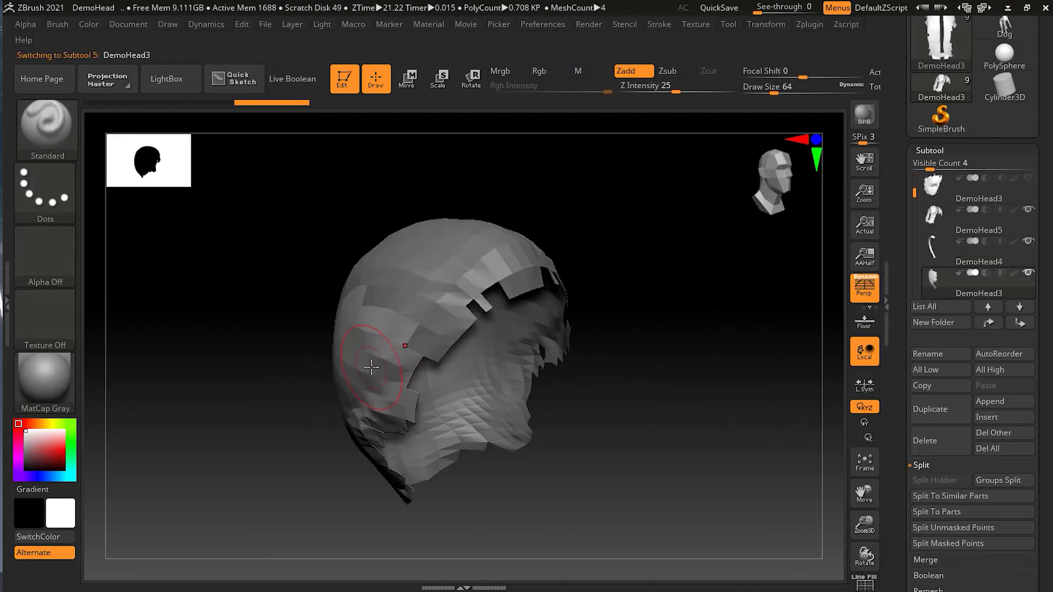
left_click(477, 266, "alt")
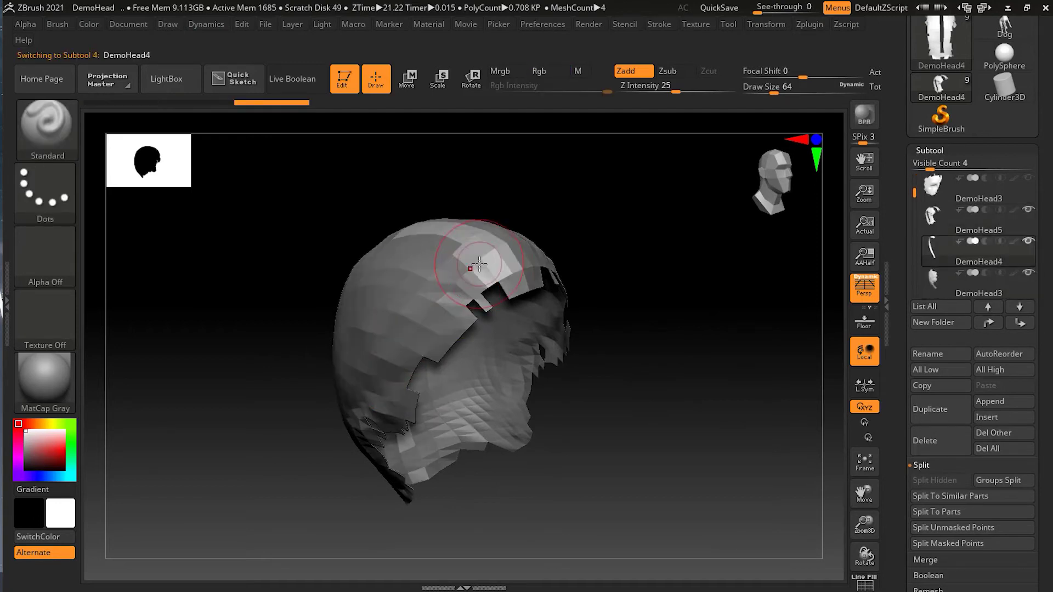
left_click_drag(642, 371, 594, 348)
left_click(580, 237, "alt")
left_click(634, 215, "alt")
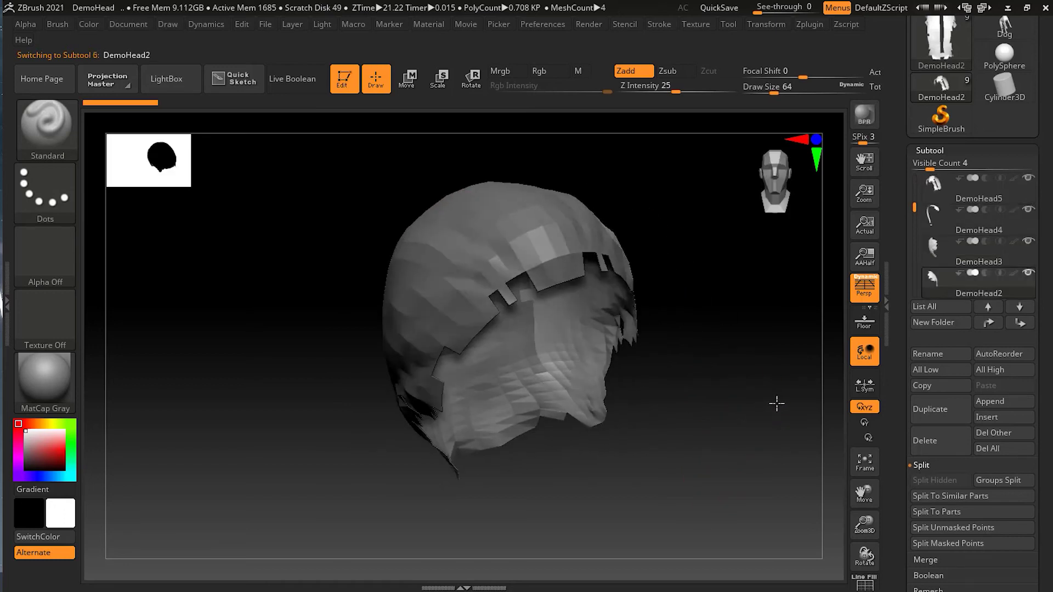
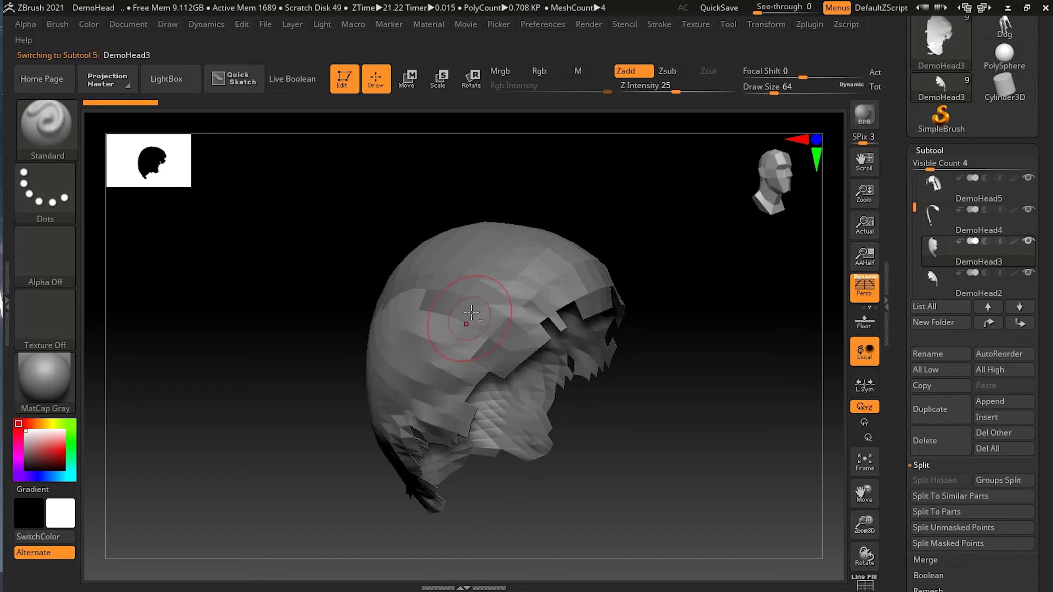
Select the DemoHead5 scalp piece and hide all of it except a small patch near its front edge with a lasso.
left_click(470, 316, "alt")
left_click_drag(710, 348, 746, 402)
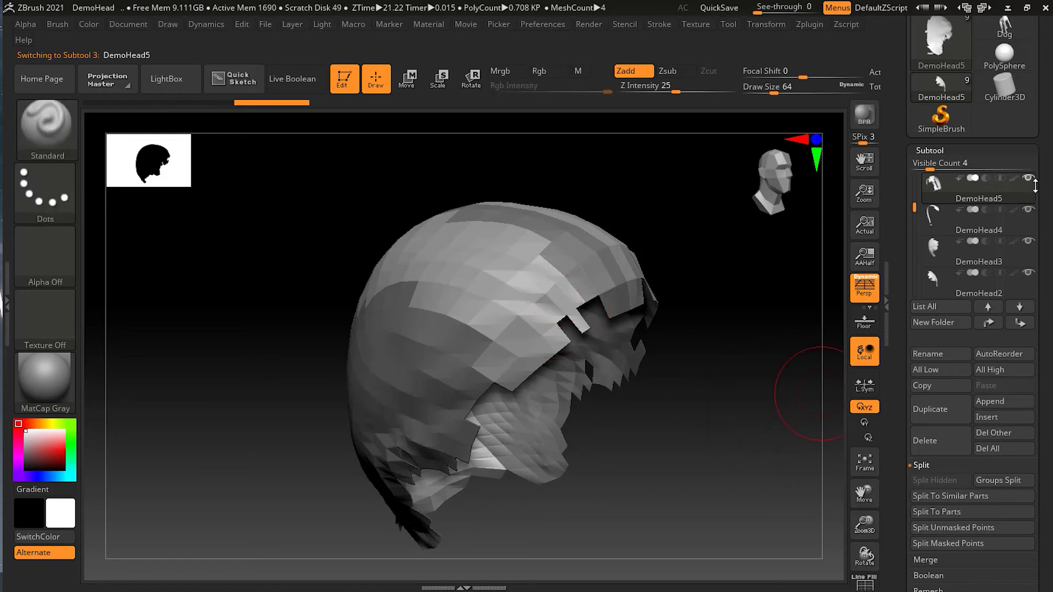
mouse_move(1035, 187)
mouse_move(665, 407)
left_mouse_down()
mouse_move(602, 357)
mouse_move(651, 380)
mouse_move(656, 388)
mouse_move(539, 333)
mouse_move(461, 273)
mouse_move(455, 295)
left_mouse_up()
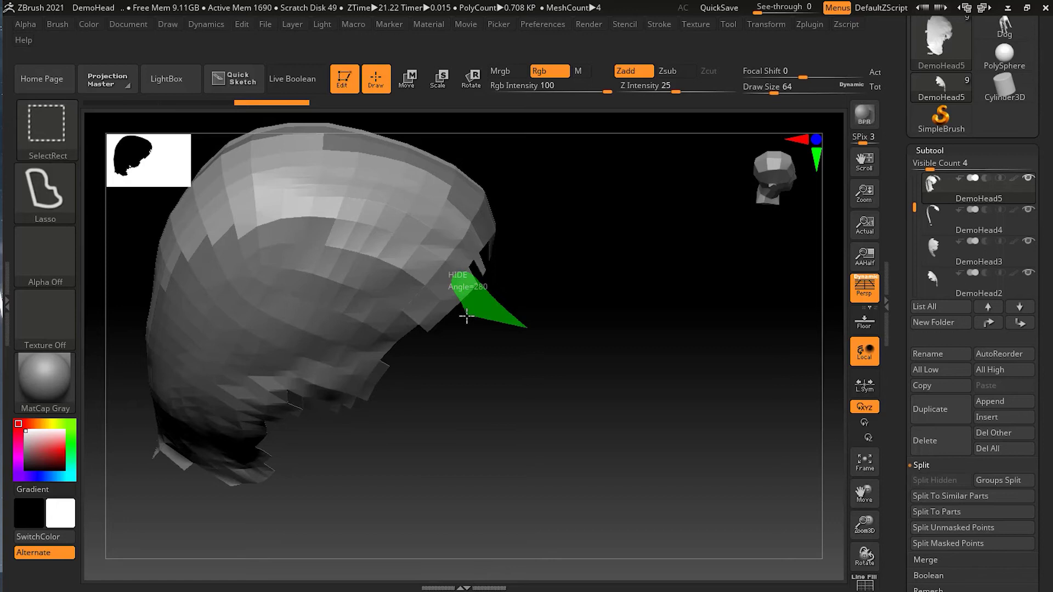
mouse_move(466, 317)
left_mouse_down("ctrl+shift")
mouse_move(482, 278)
mouse_move(463, 286)
mouse_move(467, 301)
left_mouse_up("ctrl+shift")
mouse_move(664, 409)
left_mouse_down()
mouse_move(608, 392)
mouse_move(698, 413)
left_mouse_up()
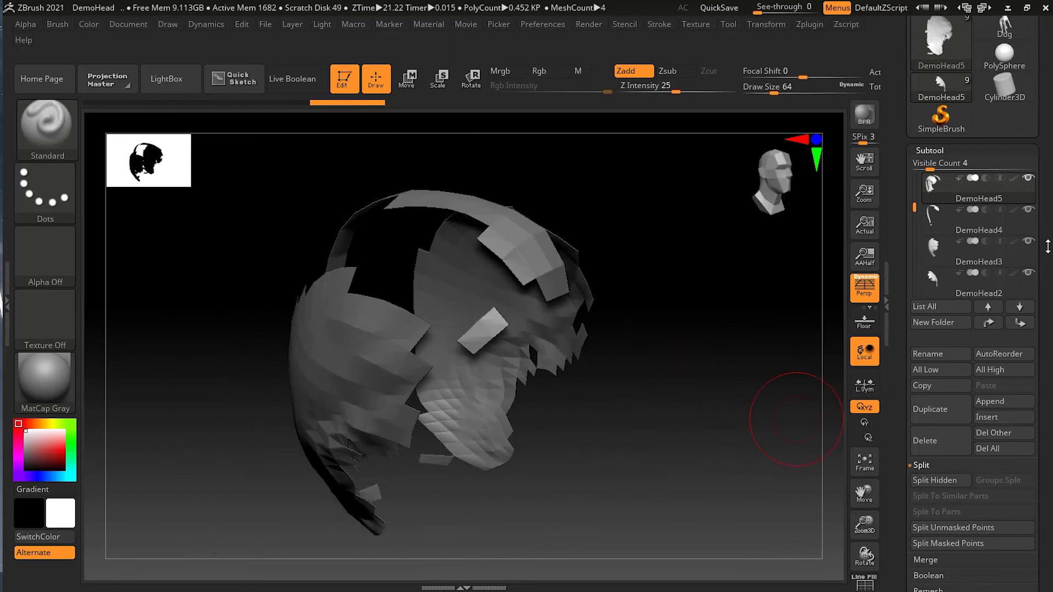
Open the Visibility options for DemoHead5 and try hiding its unmasked points with HidePt.
scroll(1047, 247, "down", 6)
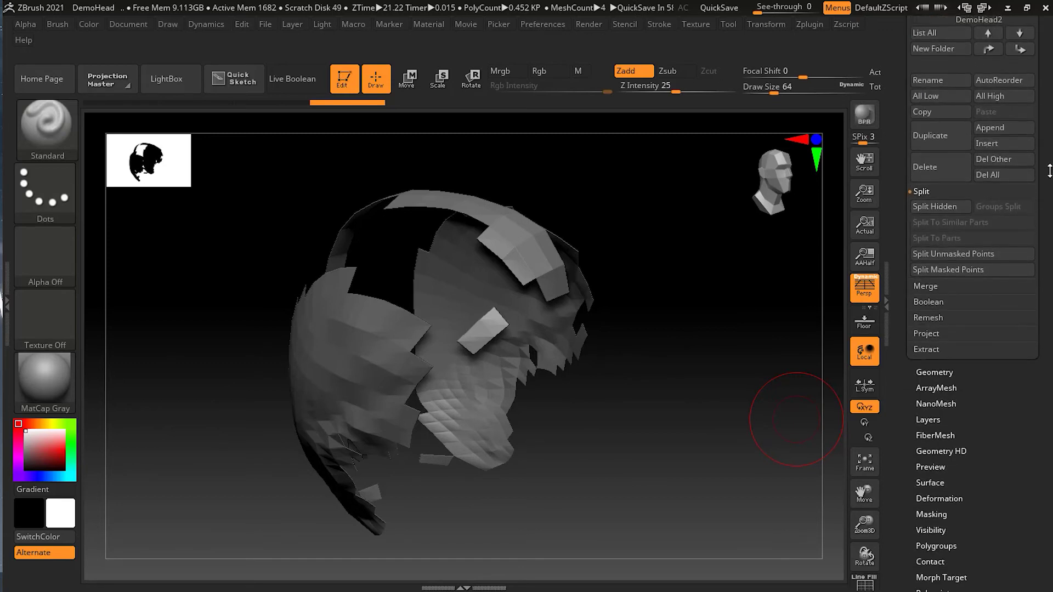
scroll(1023, 359, "down", 2)
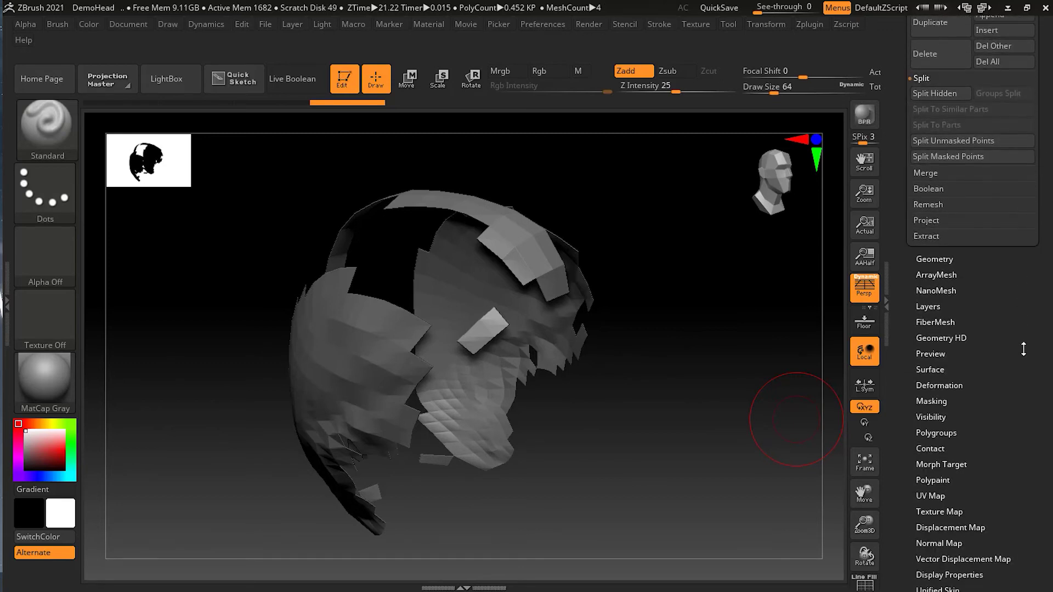
left_click(939, 417)
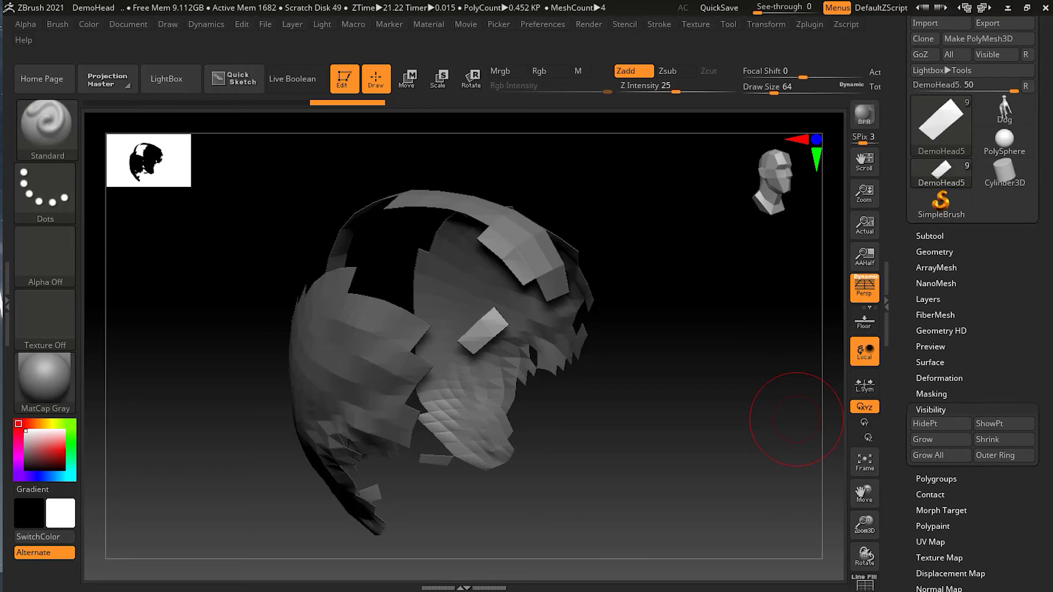
left_click(957, 425)
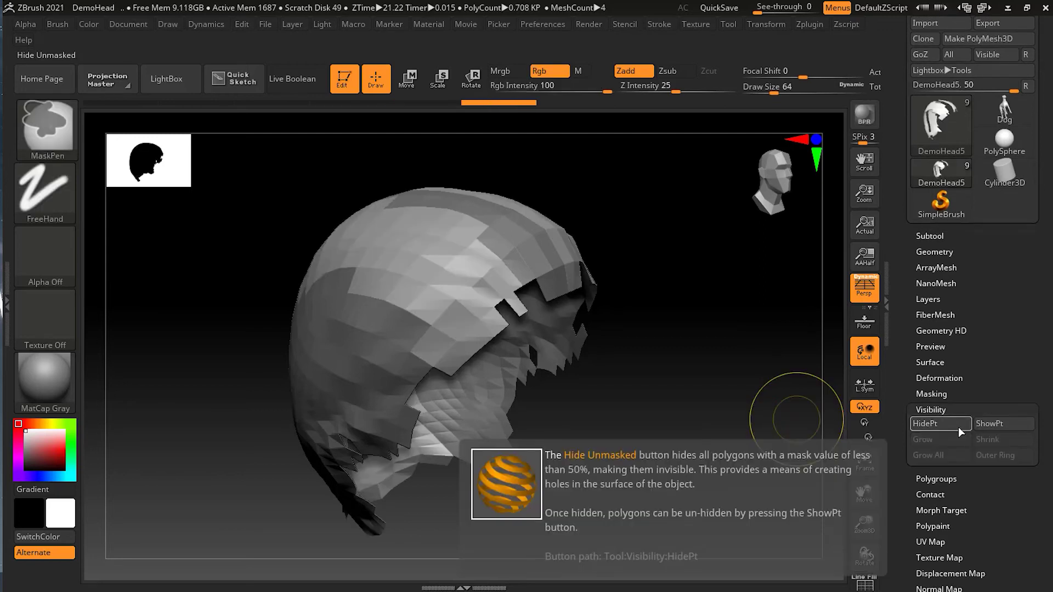
left_click(686, 425, "ctrl+shift")
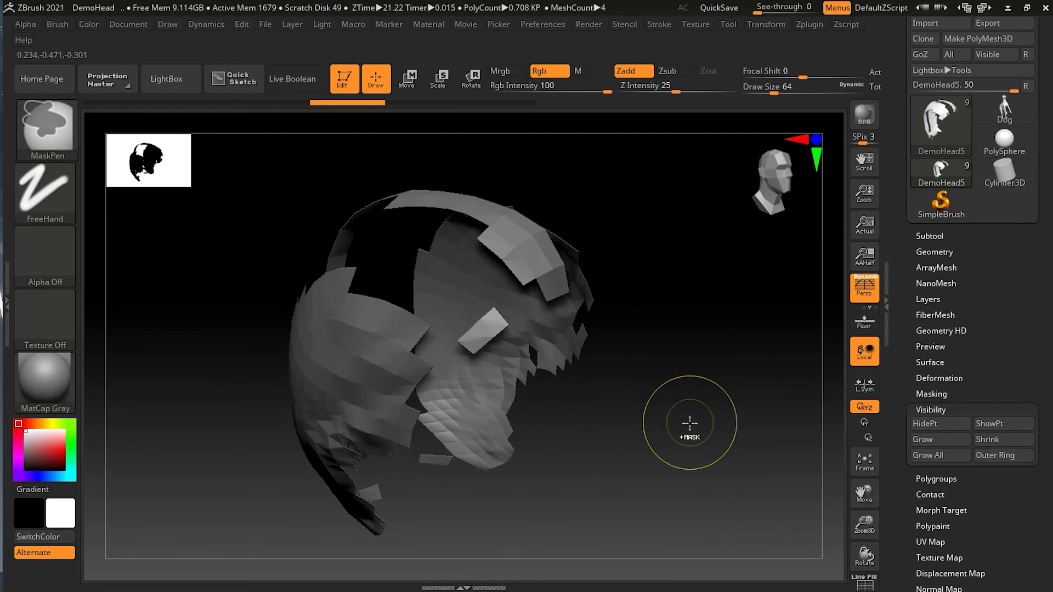
Open the subtool list and hide every subtool except DemoHead5.
scroll(1034, 351, "up", 2)
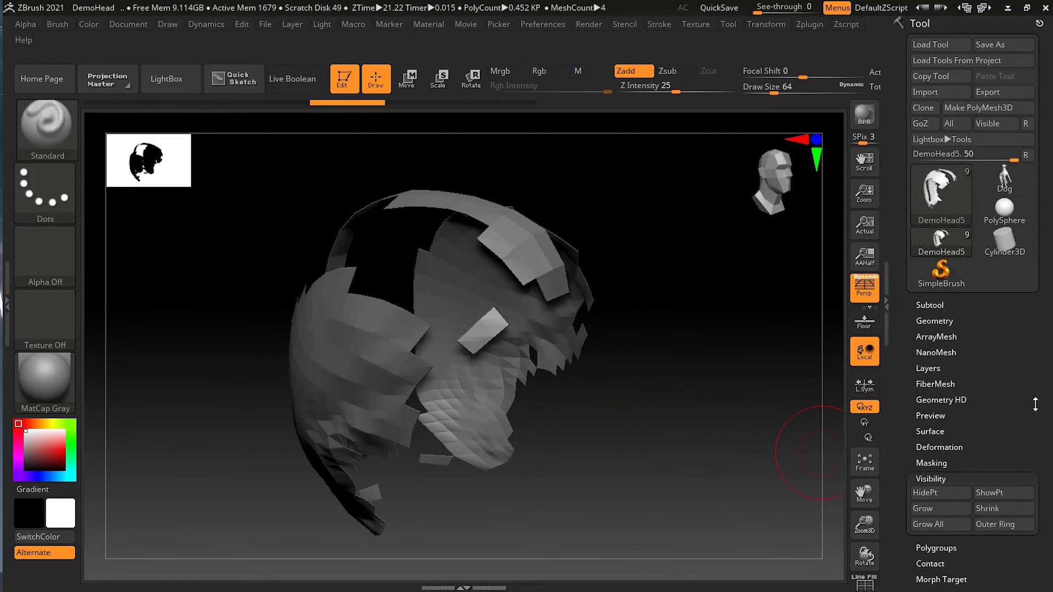
left_click(931, 303)
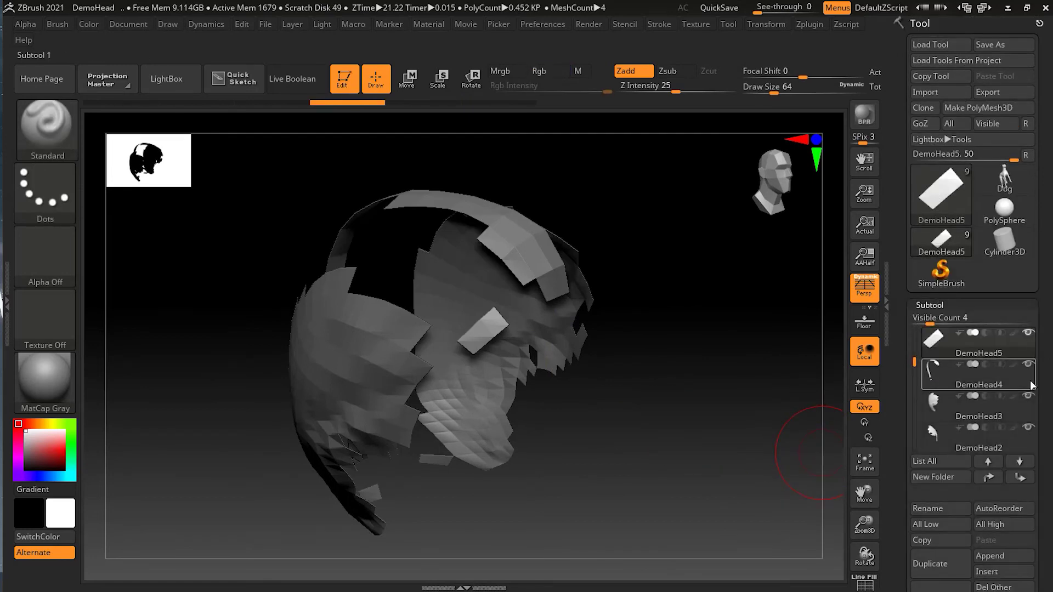
left_click(1030, 333, "shift")
Grow the visible patch of DemoHead5 repeatedly until it spreads over the scalp and down the back strip.
scroll(1035, 340, "down", 6)
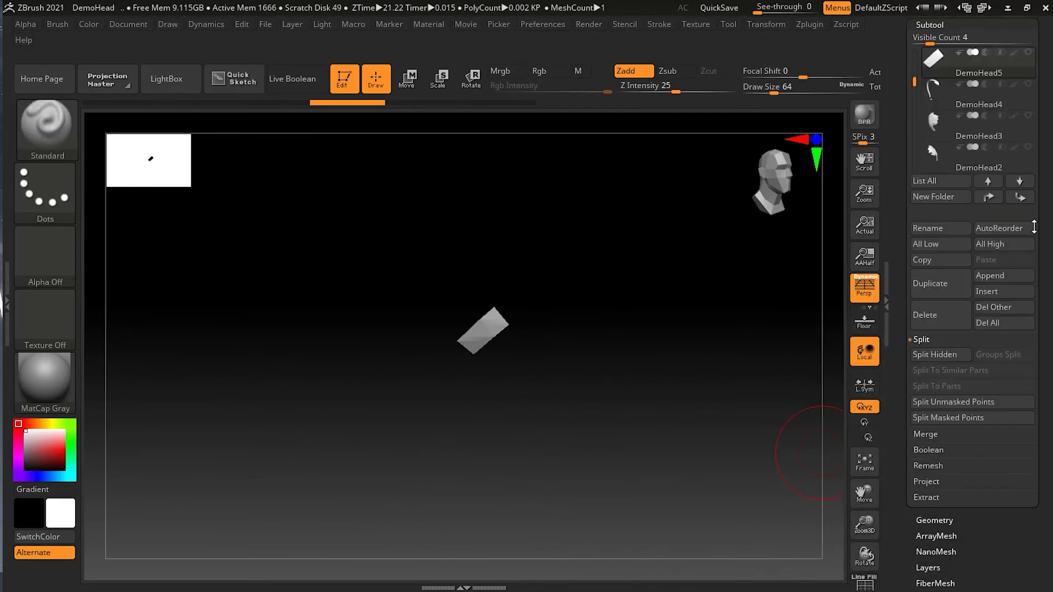
scroll(1035, 440, "down", 3)
left_click(932, 502)
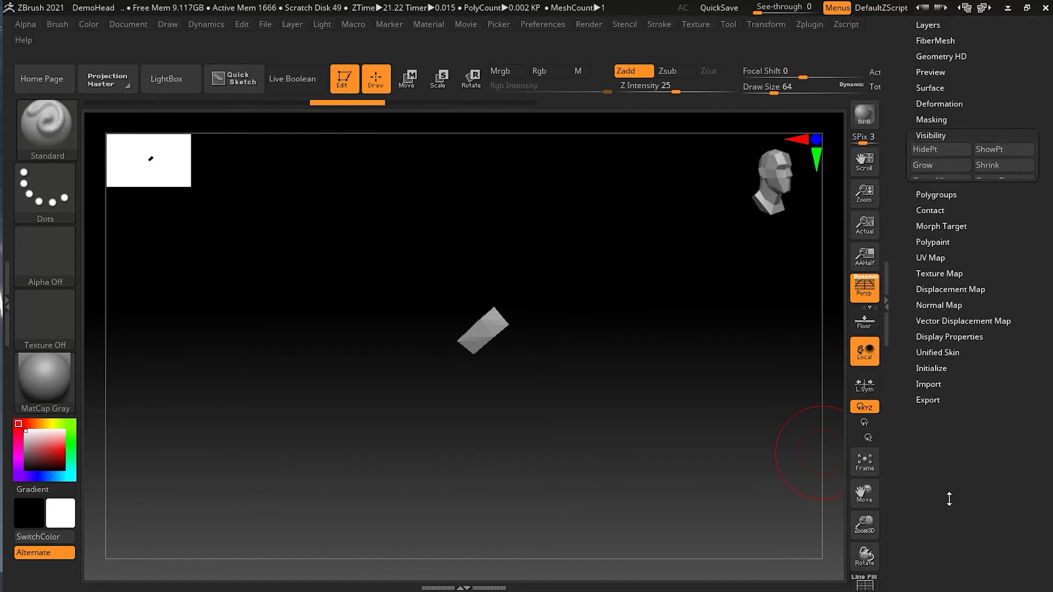
scroll(954, 409, "up", 10)
left_click(954, 409)
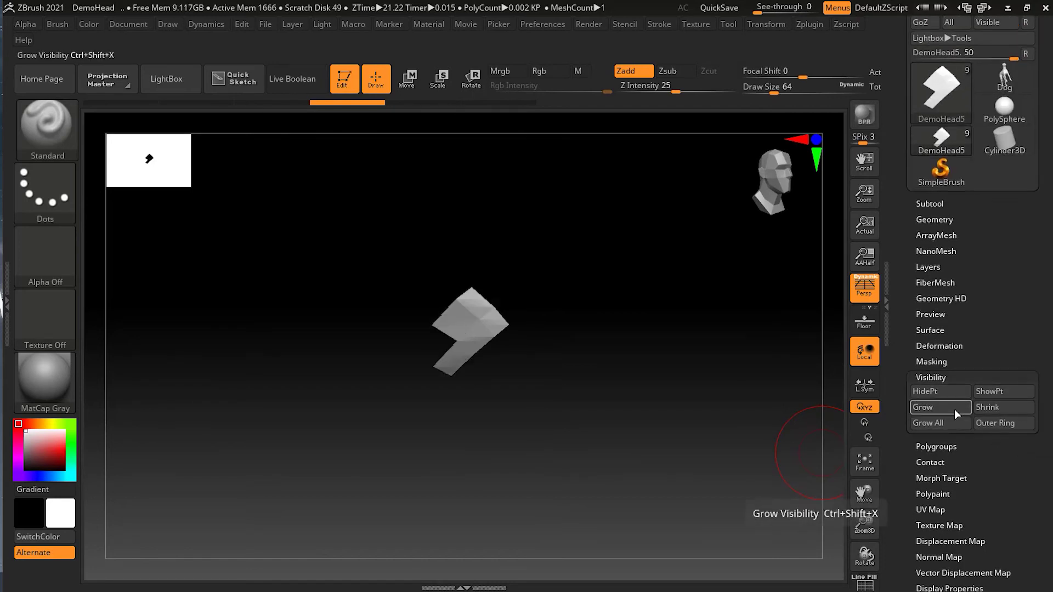
left_click(954, 409)
left_click(954, 409)
left_click(954, 409)
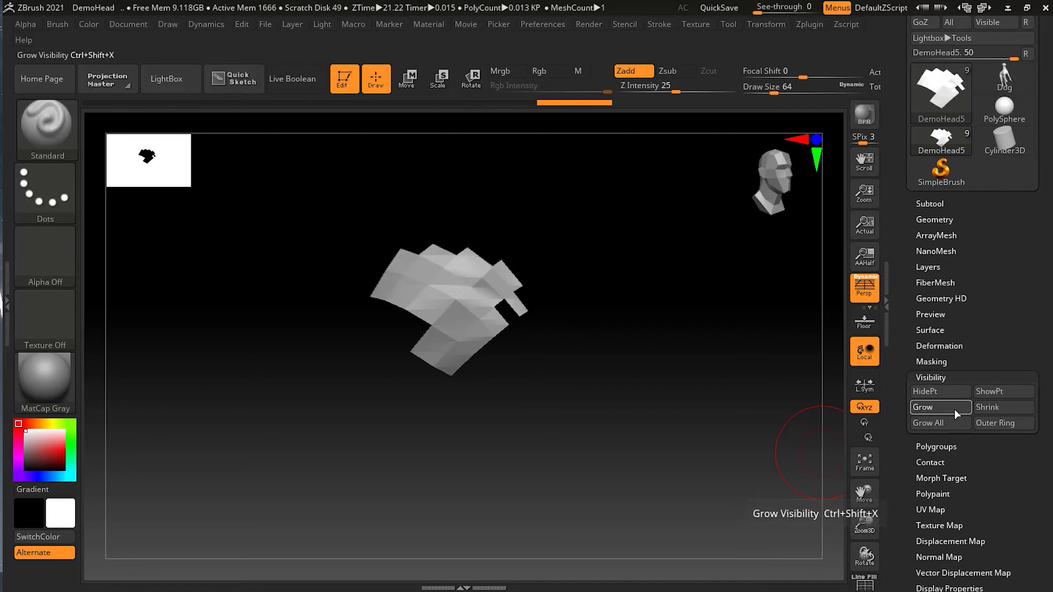
left_click(954, 409)
left_click(954, 409)
left_click(954, 409)
left_click(954, 409)
left_click(954, 409)
left_click(954, 409)
left_click(955, 409)
left_click(955, 409)
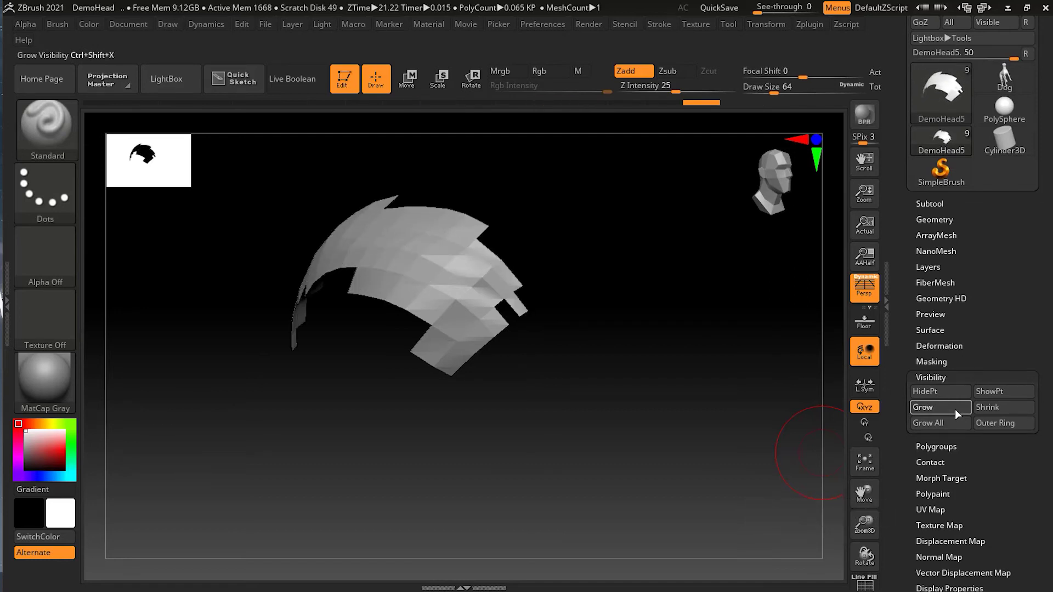
left_click(955, 409)
left_click(955, 409)
left_click(955, 409)
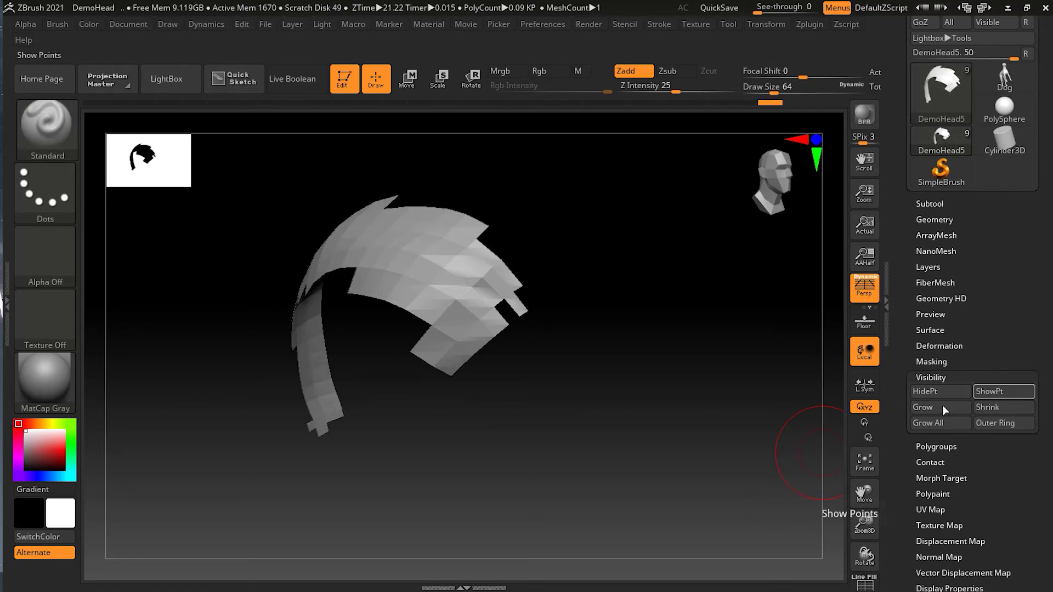
Show all hidden points of DemoHead5 with ShowPt, and undo back to the partly grown visibility.
left_click(1009, 391)
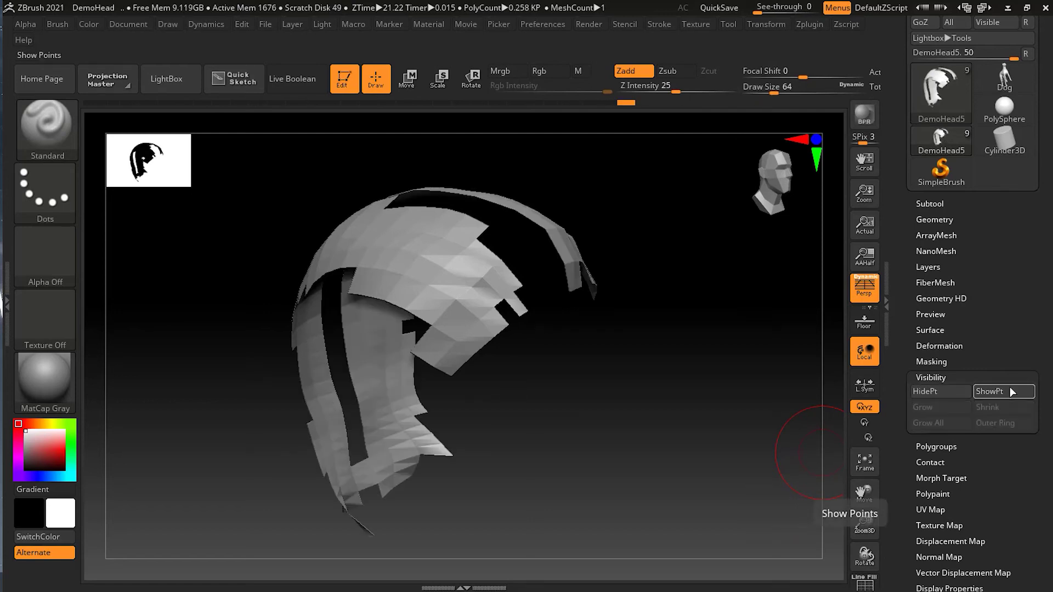
mouse_move(686, 360)
left_mouse_down()
mouse_move(689, 417)
mouse_move(680, 364)
left_mouse_up()
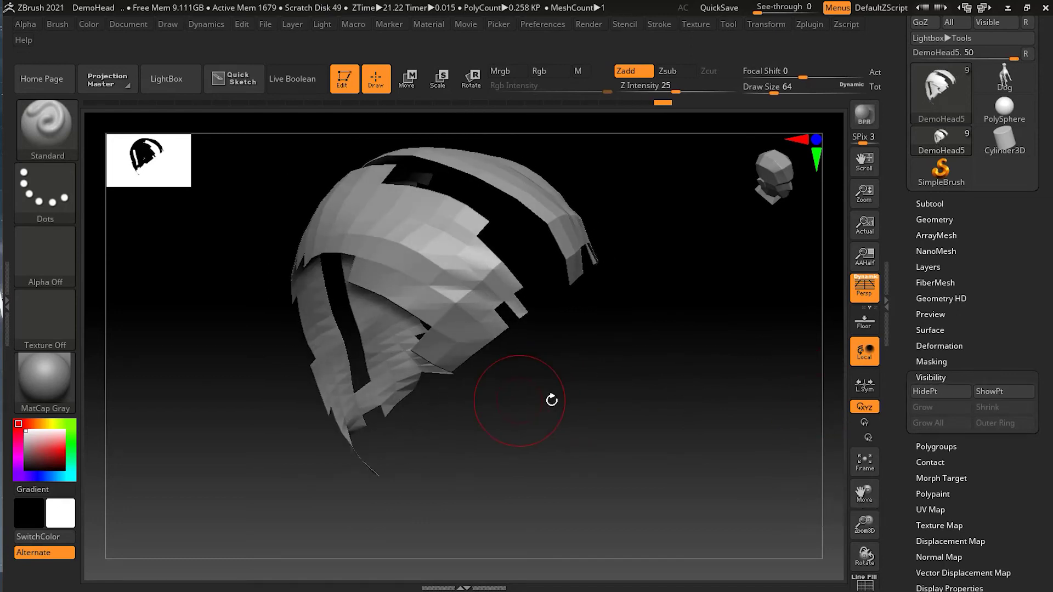
key("ctrl")
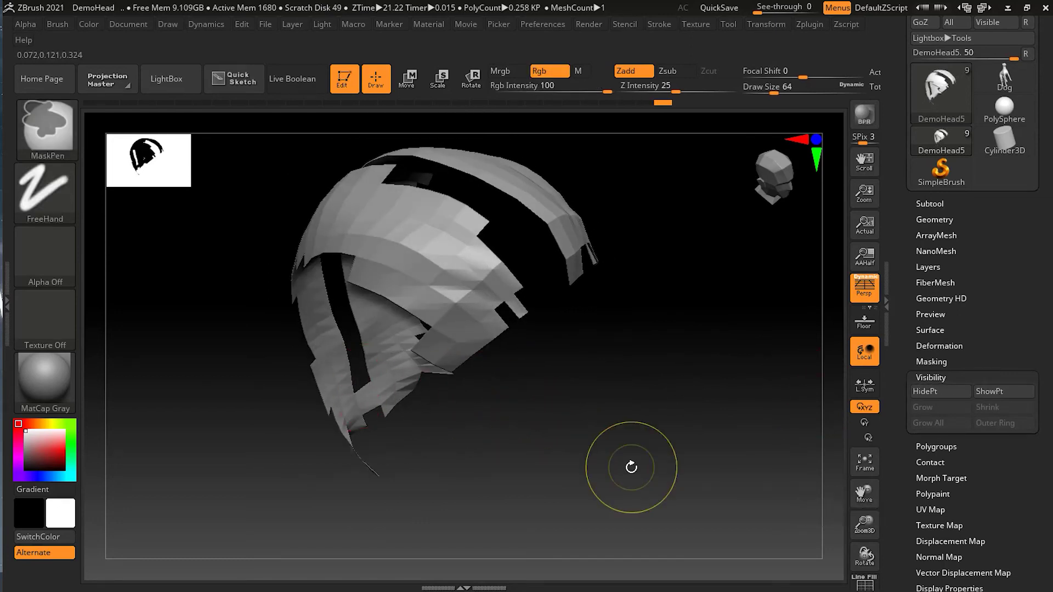
key("ctrl+z")
key("ctrl+z")
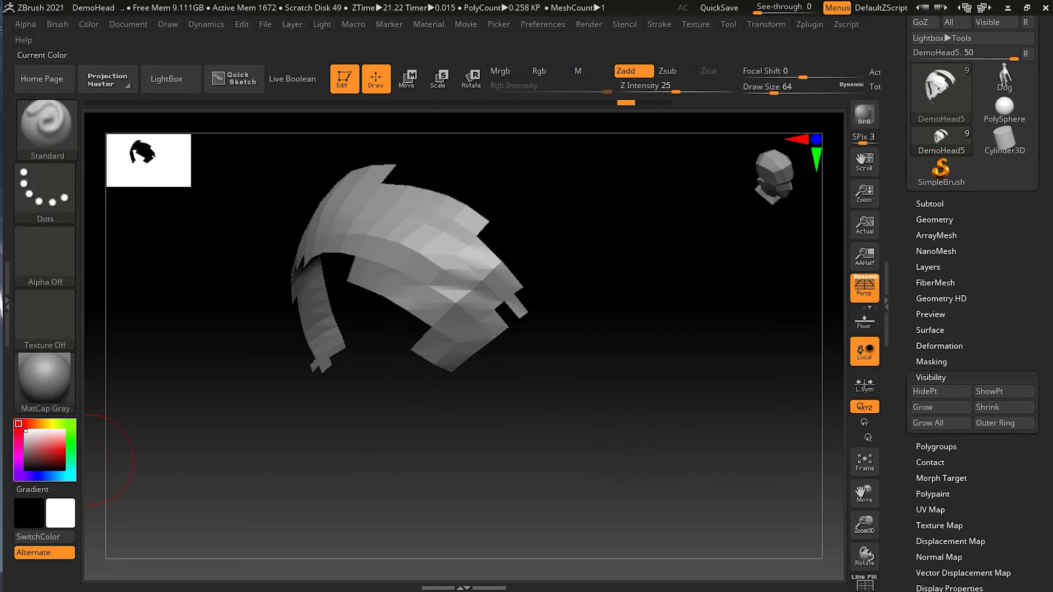
Return to the subtool list and turn the visibility of all the other DemoHead subtools back on.
left_click_drag(1036, 264, 1033, 398)
left_click(942, 306)
left_click_drag(913, 360, 914, 300)
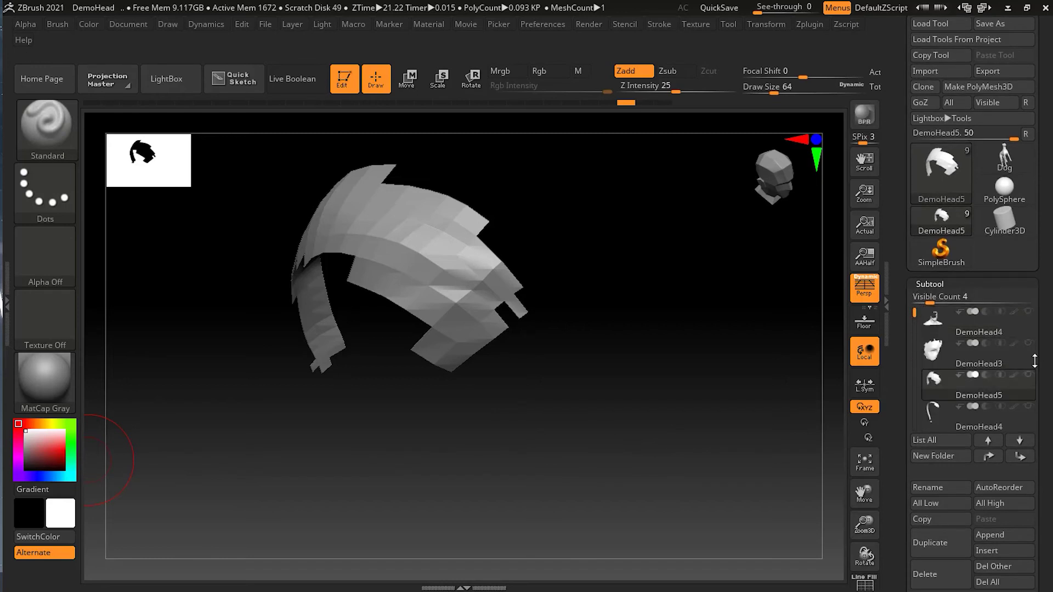
key("shift")
left_click(1029, 314, "shift")
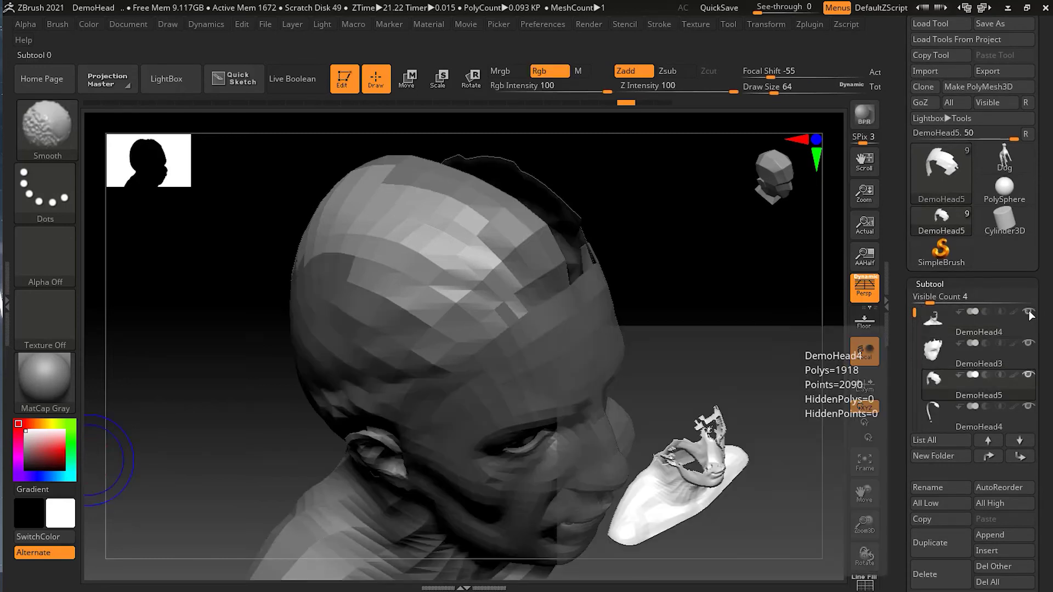
left_click(1030, 315, "shift")
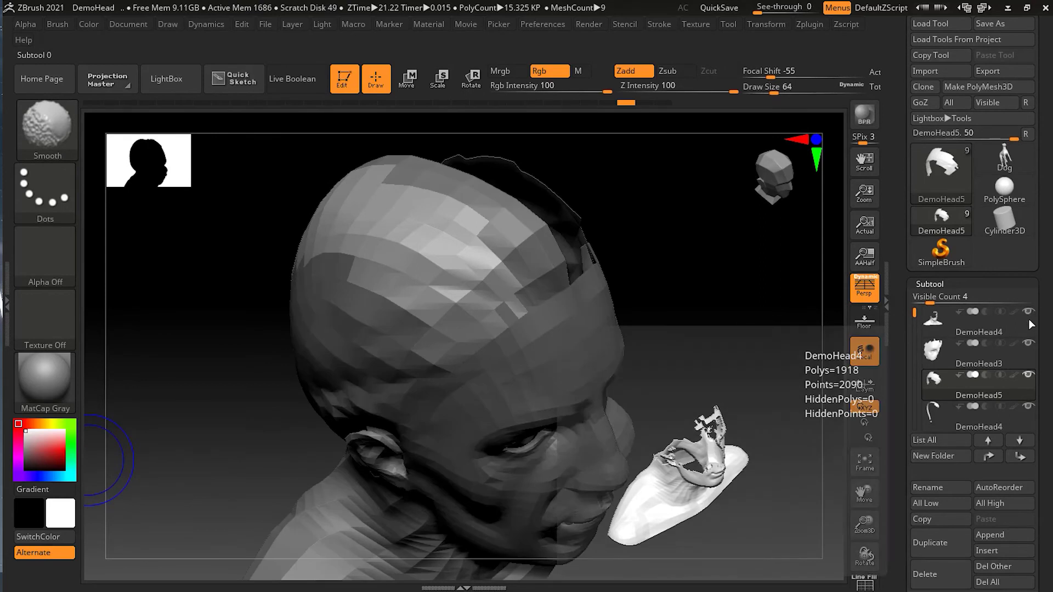
Unhide the remaining hidden polygons of the DemoHead5 scalp piece.
mouse_move(914, 314)
left_mouse_down()
mouse_move(915, 383)
mouse_move(915, 295)
left_mouse_up()
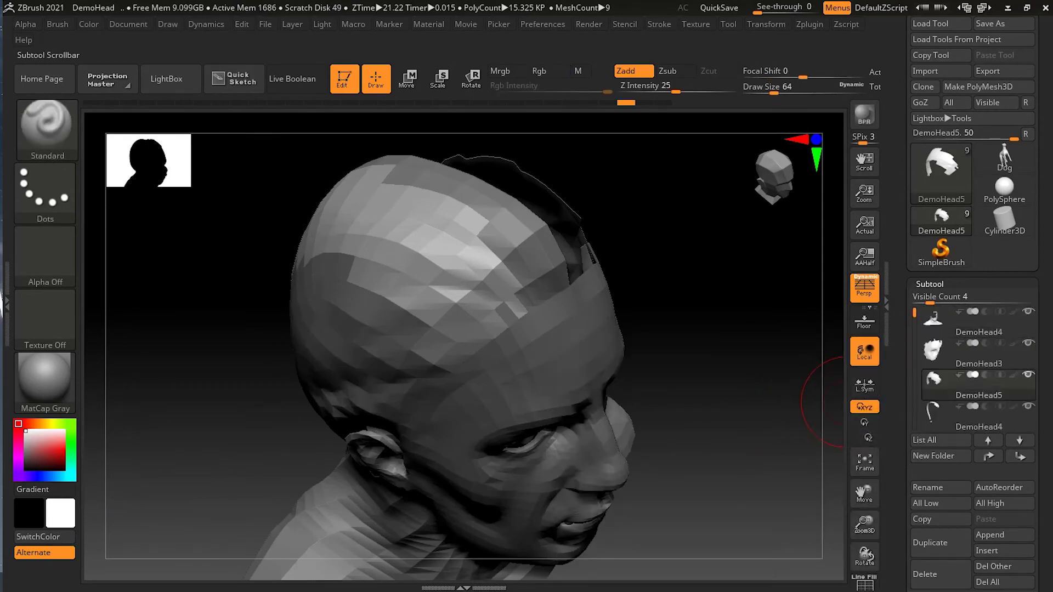
mouse_move(726, 395)
left_mouse_down()
mouse_move(631, 428)
mouse_move(593, 369)
mouse_move(630, 405)
mouse_move(691, 416)
left_mouse_up()
left_click_drag(1050, 370, 1045, 344)
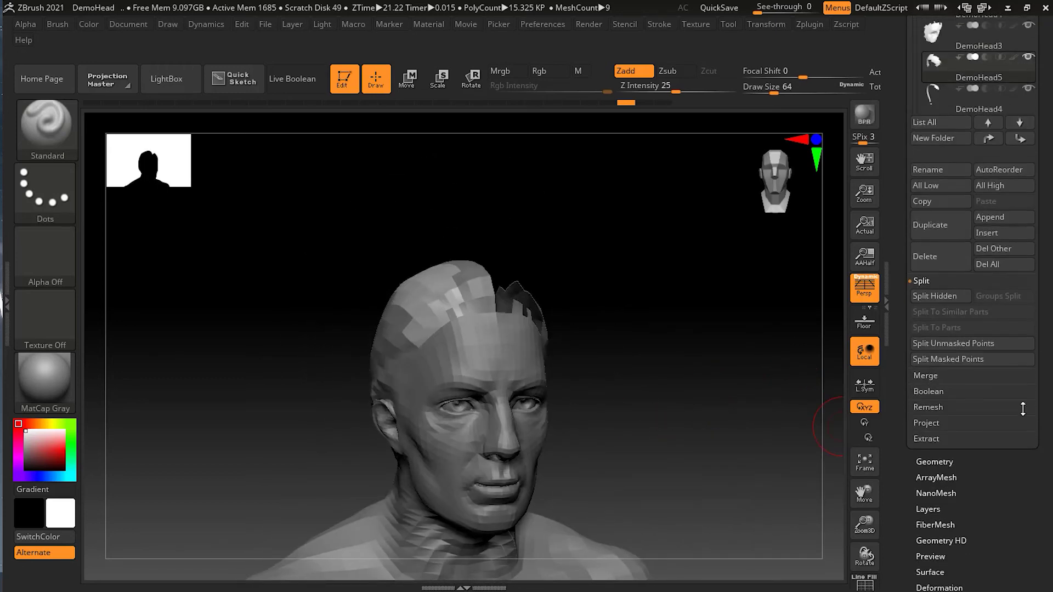
left_click_drag(1025, 506, 1016, 418)
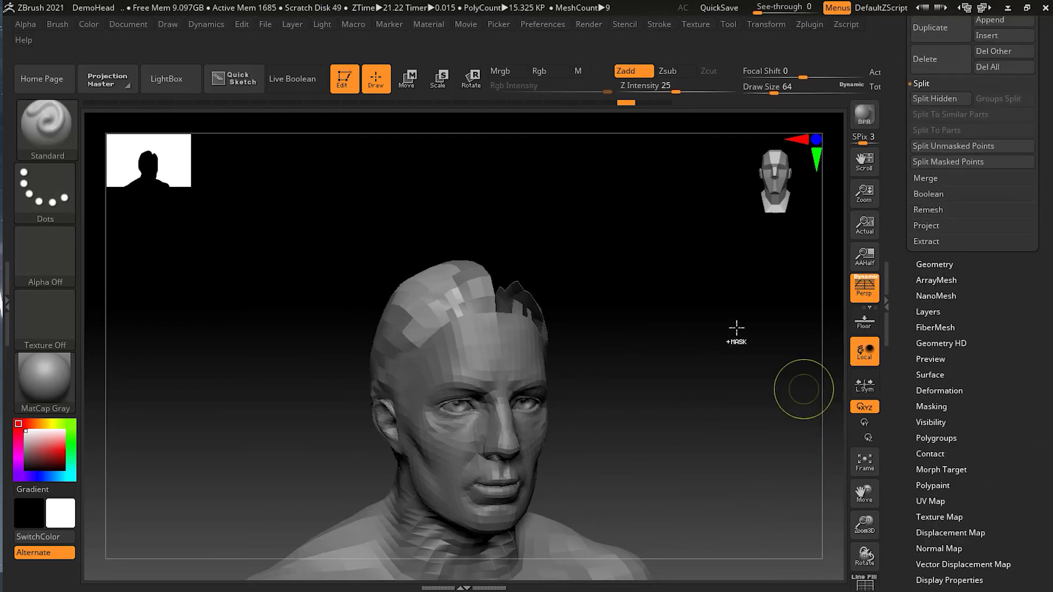
key("ctrl+shift")
left_click(716, 320, "ctrl+shift")
left_click_drag(707, 404, 731, 359)
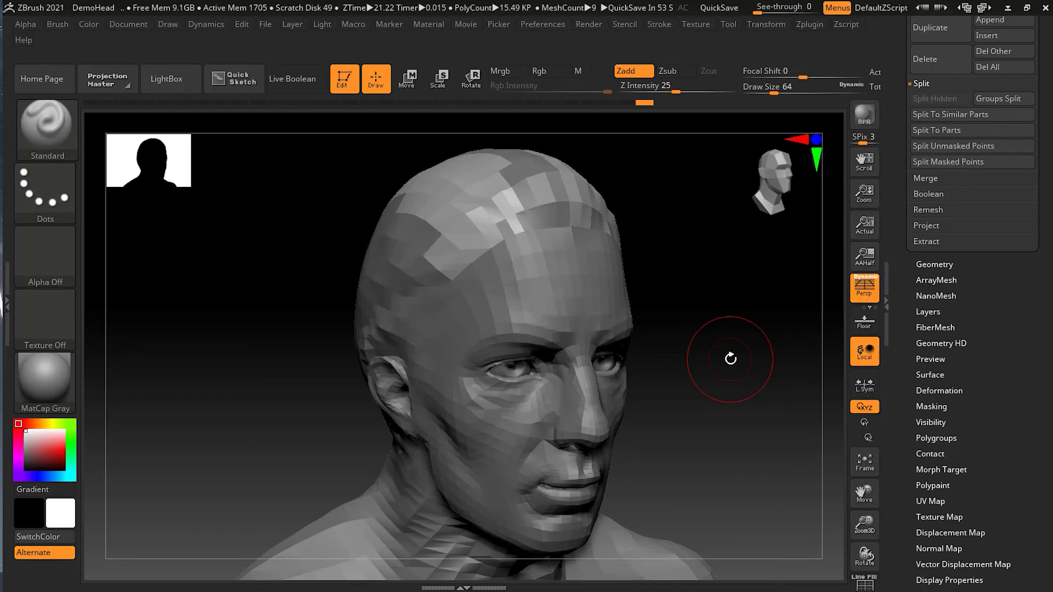
Load the Dog.ZPR sample project from the LightBox library.
left_click(165, 80)
double_click(643, 330)
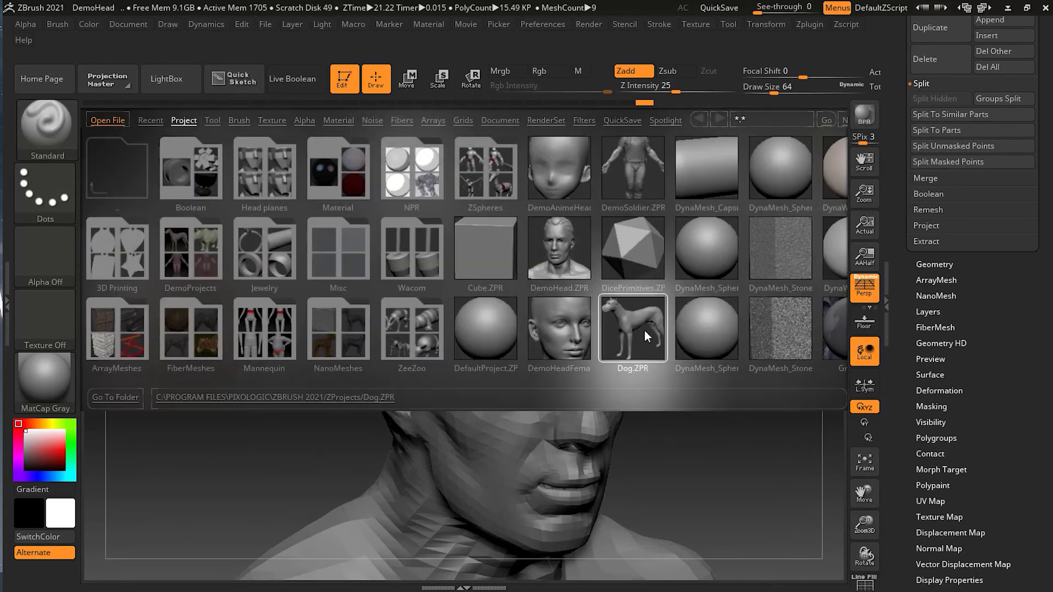
left_click(577, 340)
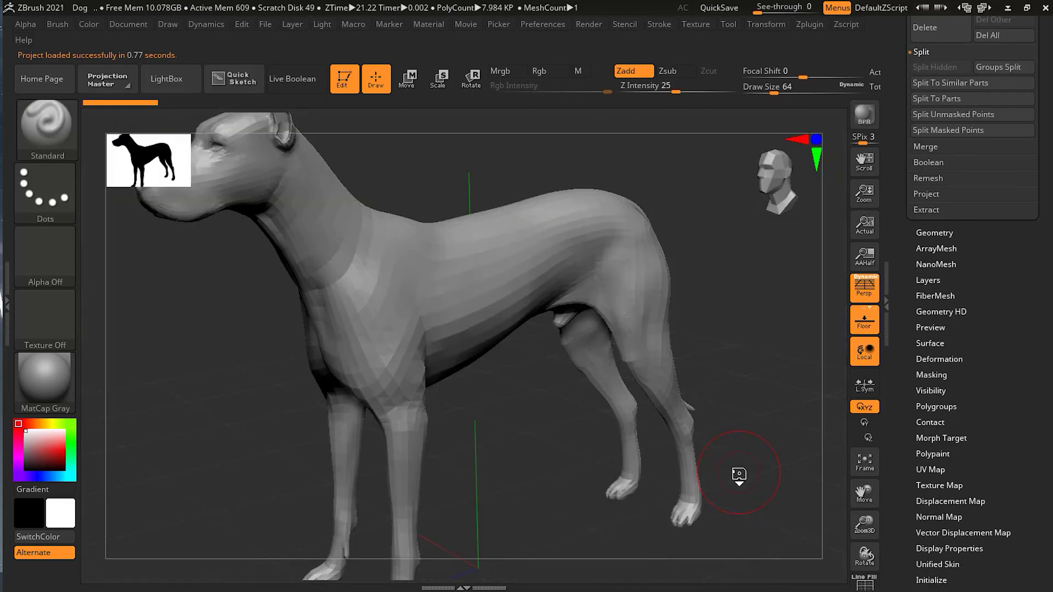
left_click_drag(742, 363, 648, 403, "alt")
left_click_drag(532, 428, 630, 418)
left_click_drag(744, 316, 757, 278)
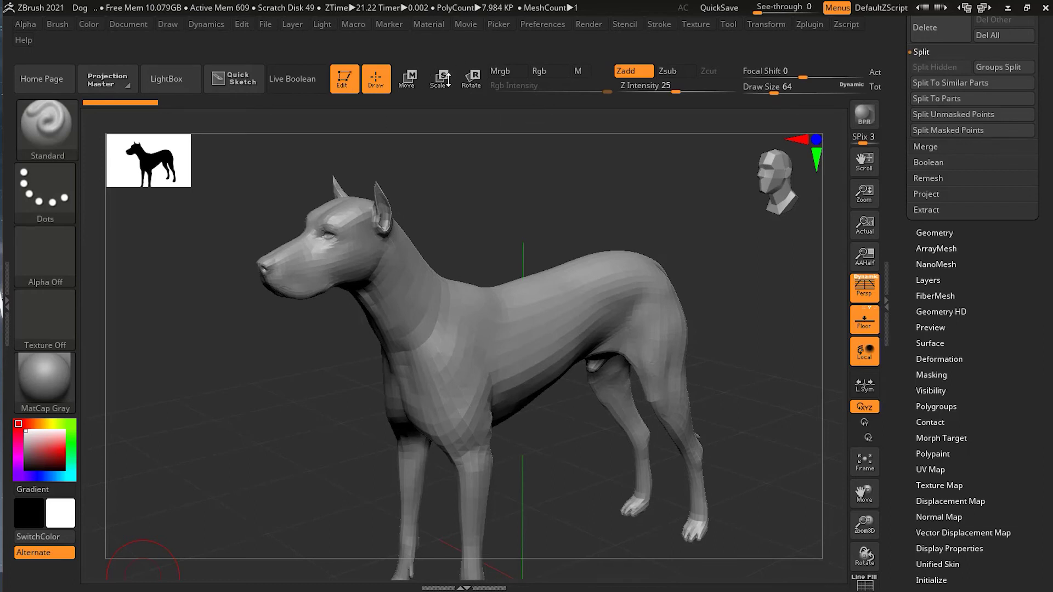
Draw topological masks across the dog's haunch and torso in Move mode, clear the mask, and return to Draw mode.
key("w")
left_click_drag(727, 340, 597, 280)
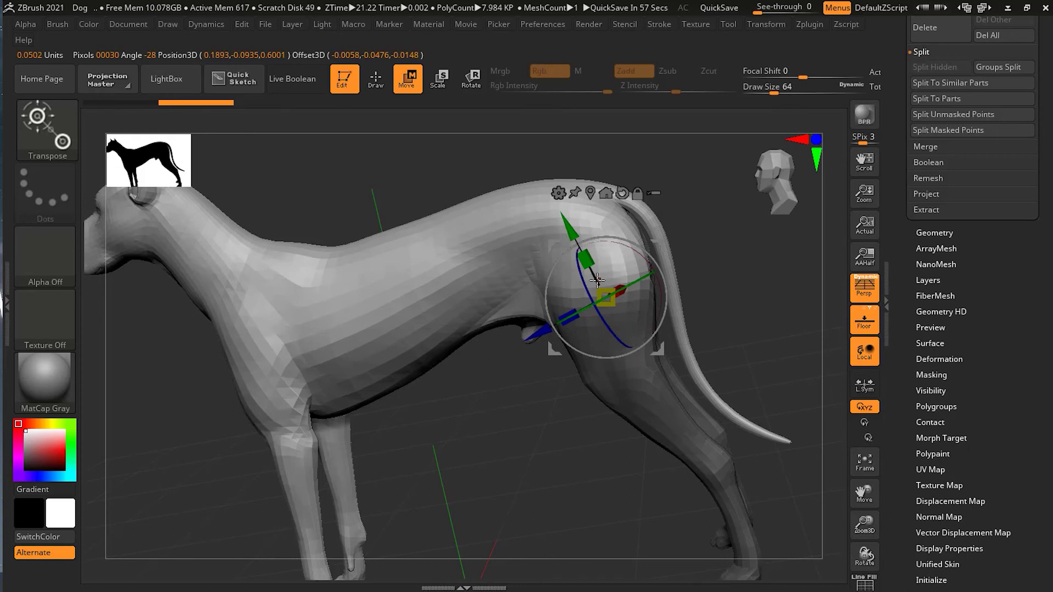
left_click_drag(741, 348, 761, 329)
left_click_drag(339, 277, 388, 283, "ctrl")
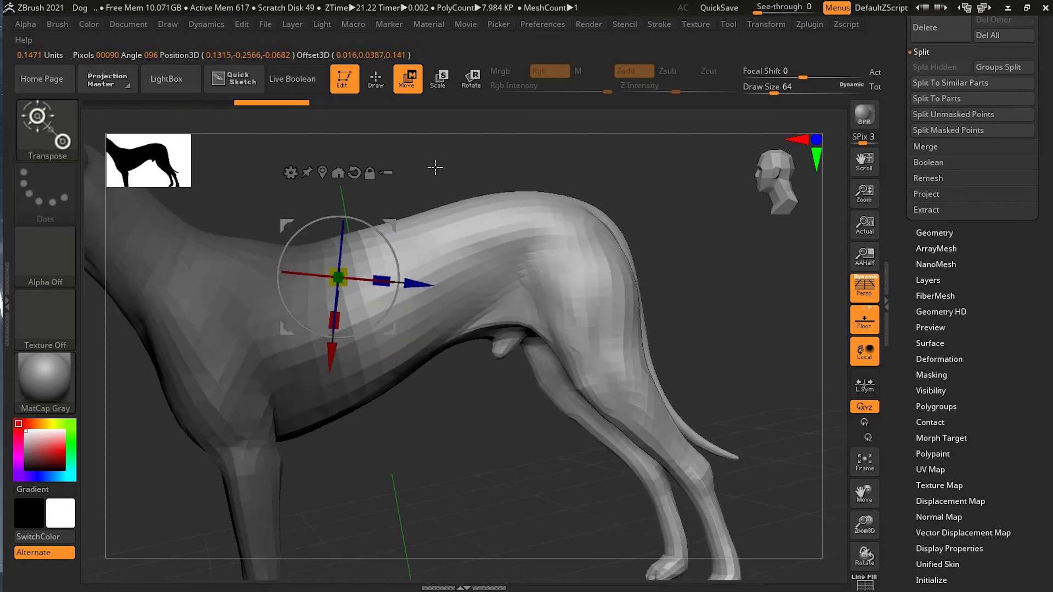
left_click(684, 218, "ctrl")
left_click_drag(684, 220, 744, 293, "ctrl")
mouse_move(462, 450)
left_mouse_down("alt")
mouse_move(494, 377)
mouse_move(452, 367)
left_mouse_up("alt")
key("q")
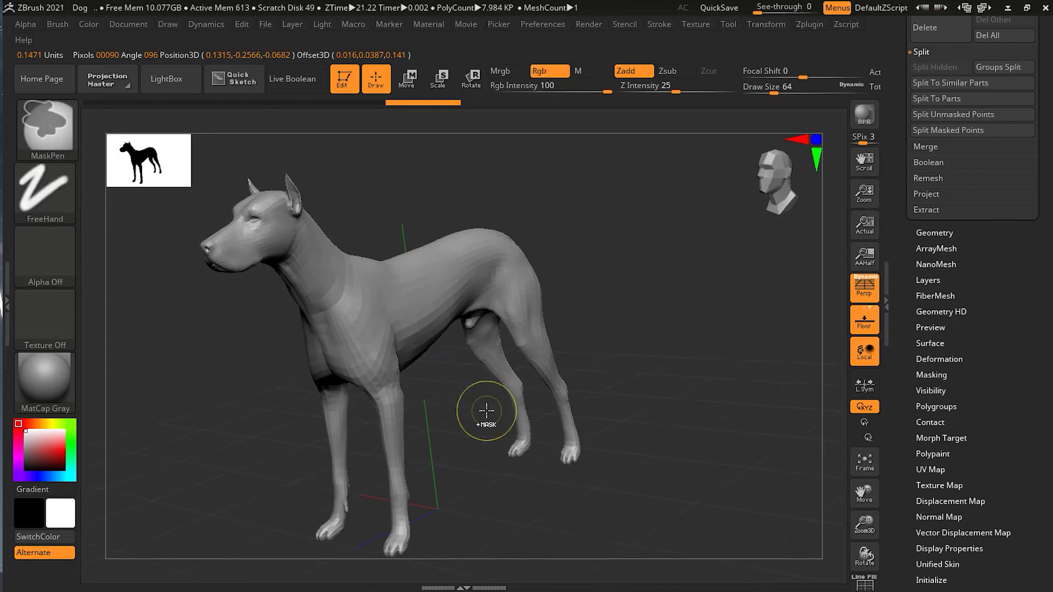
Subdivide the dog mesh three times.
key("ctrl+d")
key("ctrl+d")
key("ctrl+d")
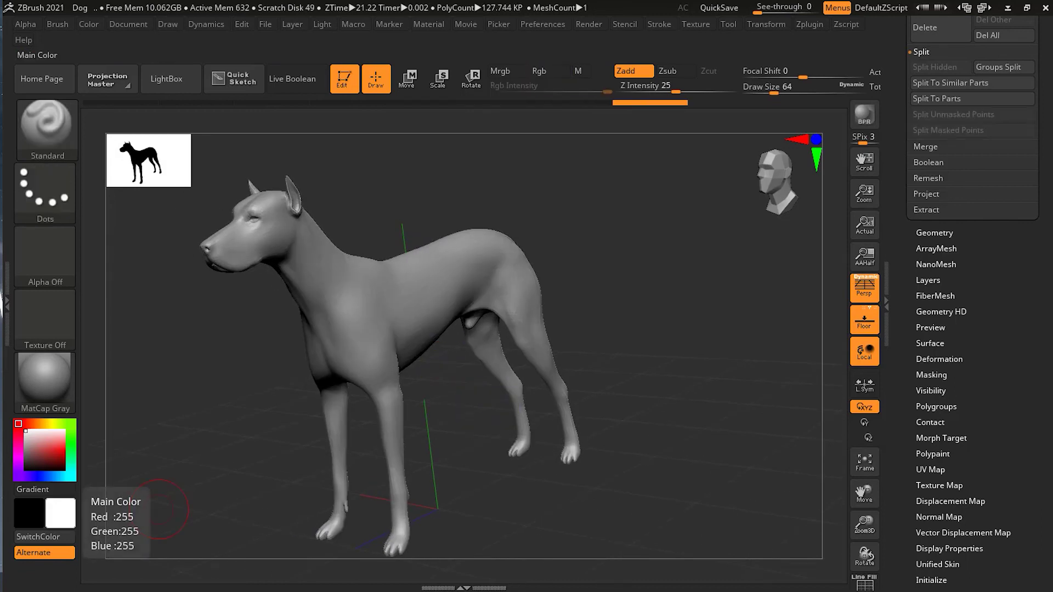
Switch to Move mode and draw topological masks along the bridge of the dog's nose to mask its muzzle.
mouse_move(236, 366)
left_mouse_down()
mouse_move(292, 367)
mouse_move(669, 248)
mouse_move(618, 341)
mouse_move(588, 279)
mouse_move(580, 291)
mouse_move(616, 406)
mouse_move(693, 393)
mouse_move(706, 380)
left_mouse_up()
left_click_drag(691, 277, 646, 311)
left_click(406, 79)
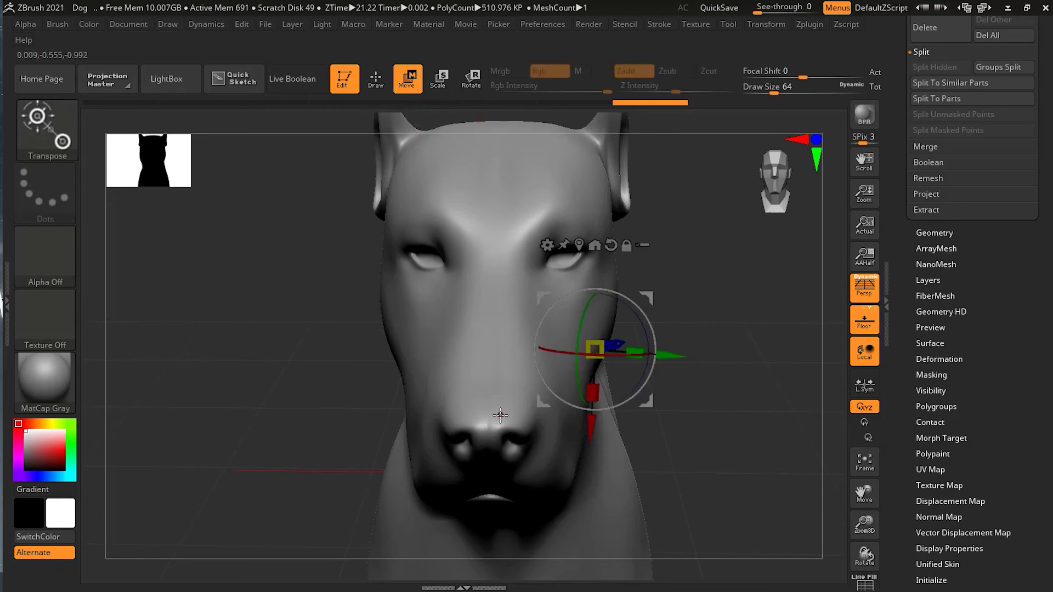
left_click(489, 360)
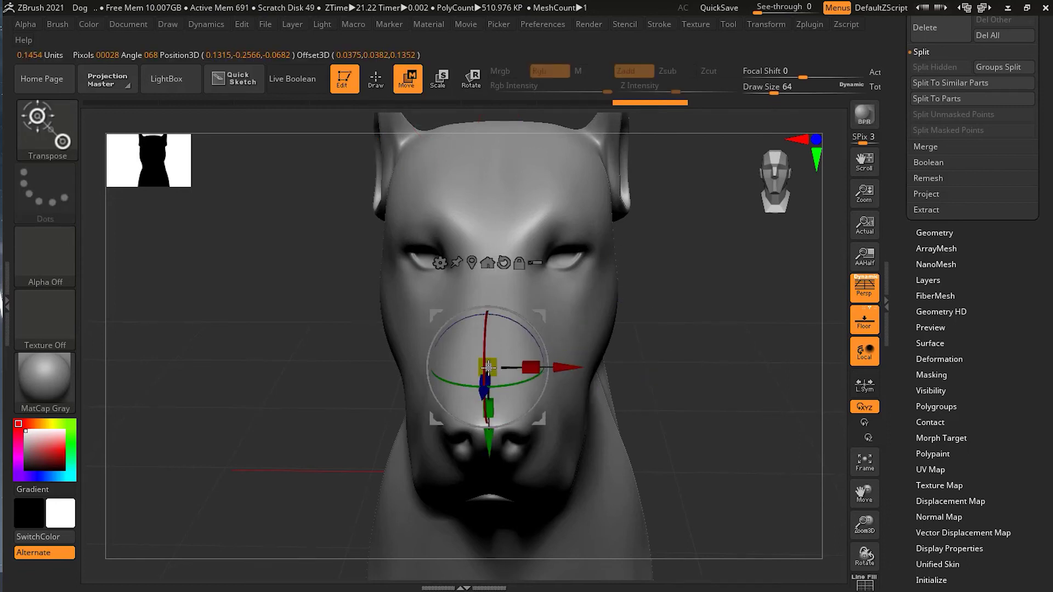
left_click(490, 357)
left_click_drag(489, 357, 490, 327, "ctrl")
left_click_drag(493, 305, 496, 241)
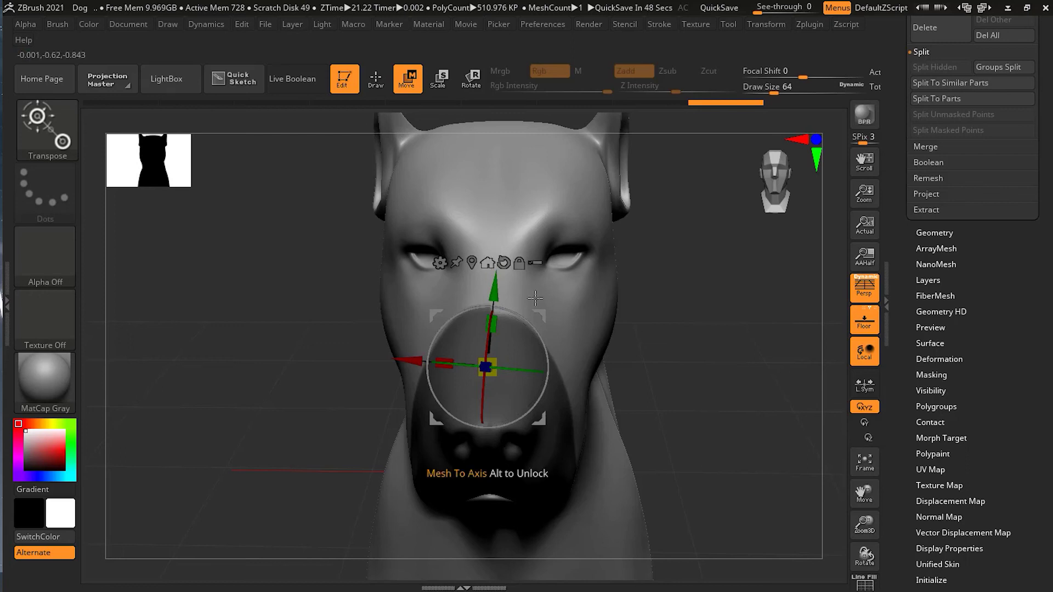
Draw a topological mask down the near front leg to isolate its lower part, and invert the mask.
left_click_drag(705, 411, 390, 233)
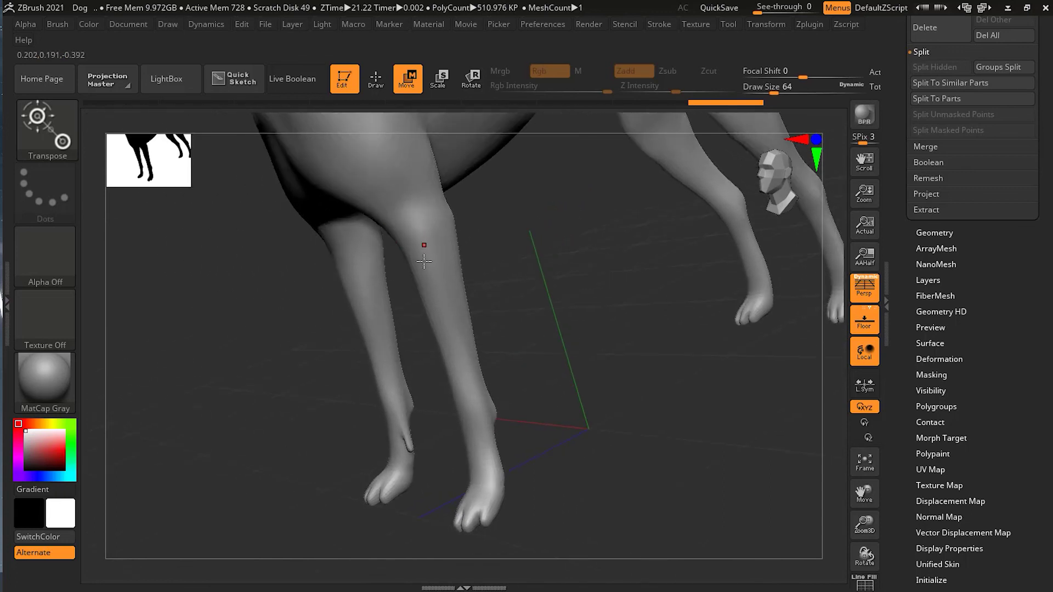
left_click(421, 208)
left_click_drag(418, 209, 455, 332, "ctrl")
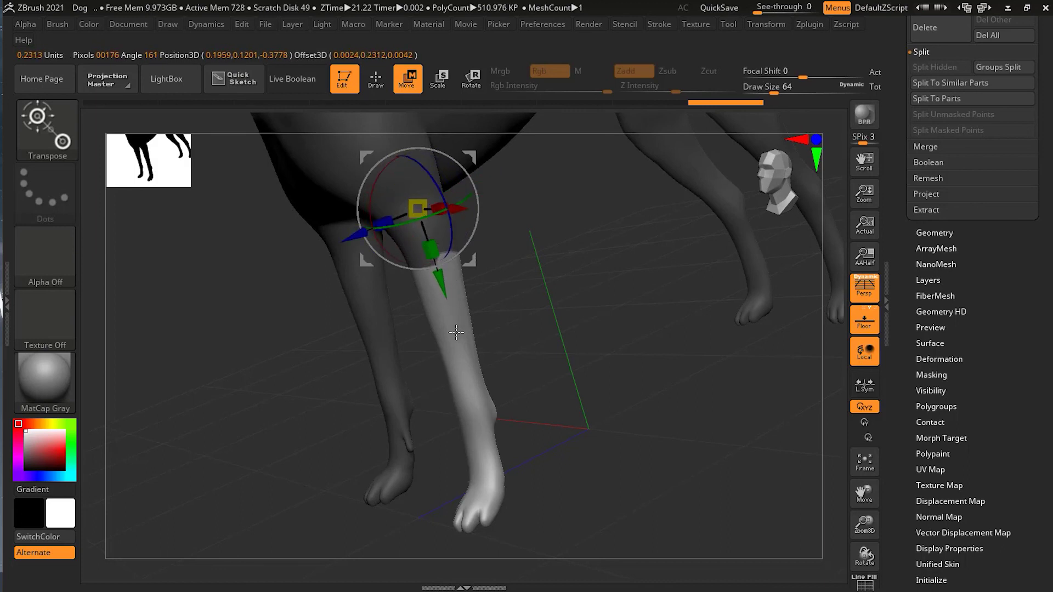
mouse_move(479, 418)
left_mouse_down()
mouse_move(491, 496)
mouse_move(477, 390)
left_mouse_up()
key("ctrl")
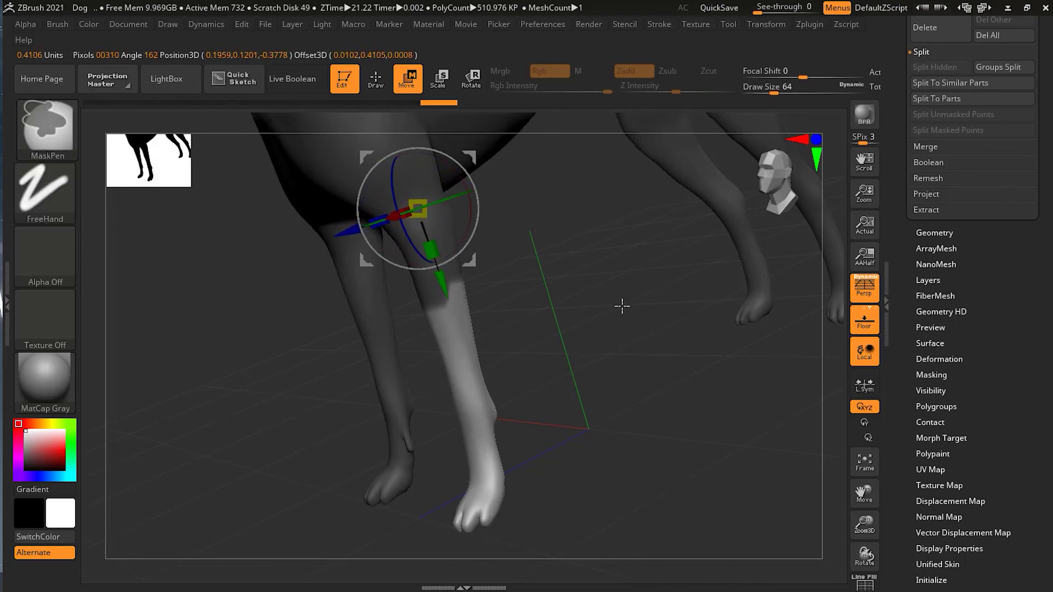
left_click(598, 273, "ctrl")
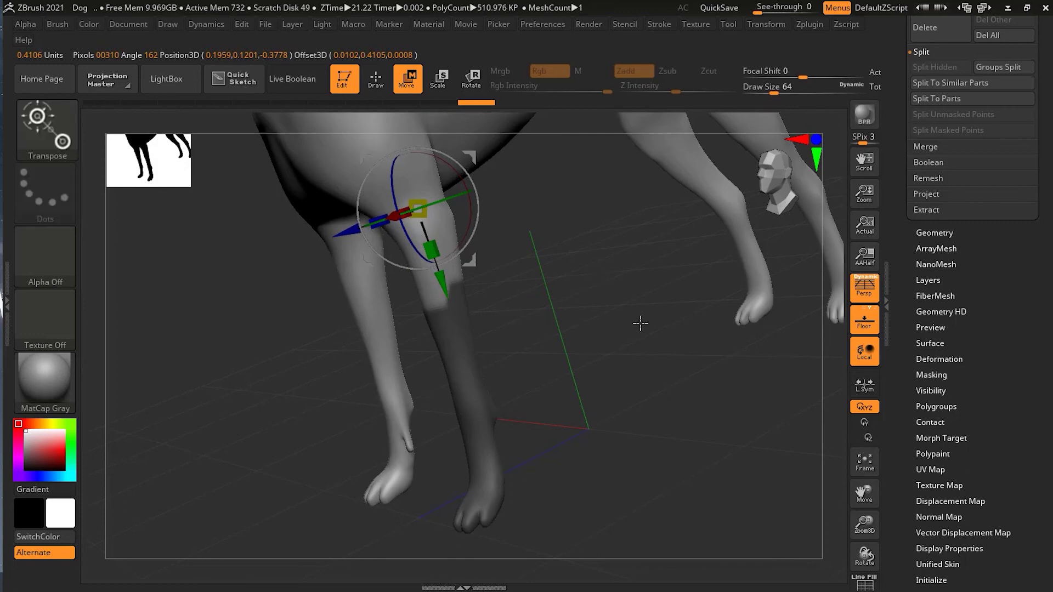
Draw short topological masks along the lower part of the dog's tail from behind.
left_click_drag(621, 298, 630, 293)
left_click_drag(723, 233, 599, 370)
left_click_drag(705, 383, 644, 362)
left_click_drag(683, 224, 620, 334)
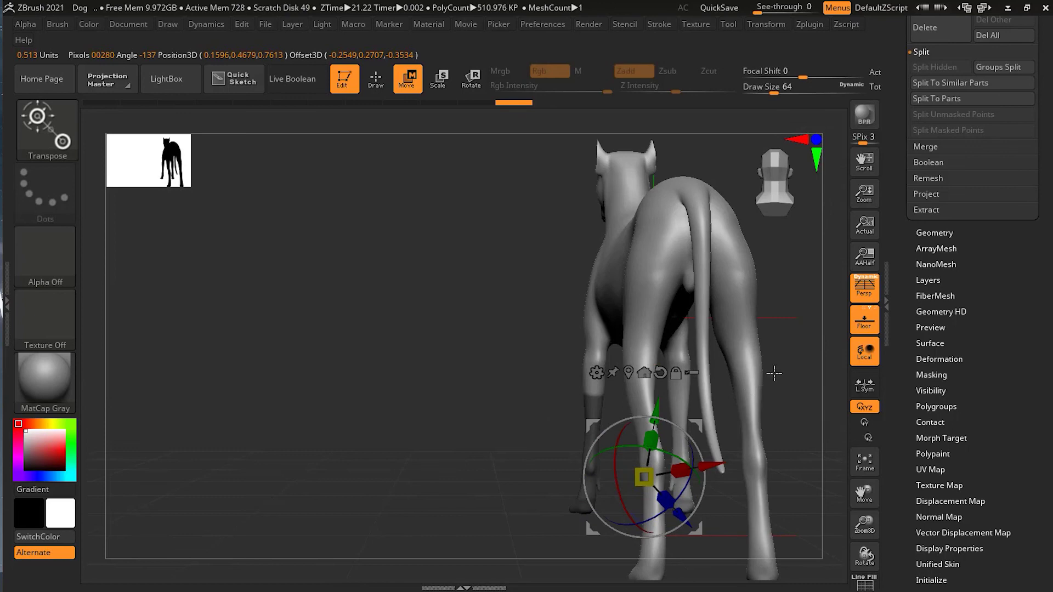
right_click_drag(733, 377, 630, 374, "alt")
left_click_drag(501, 439, 510, 430)
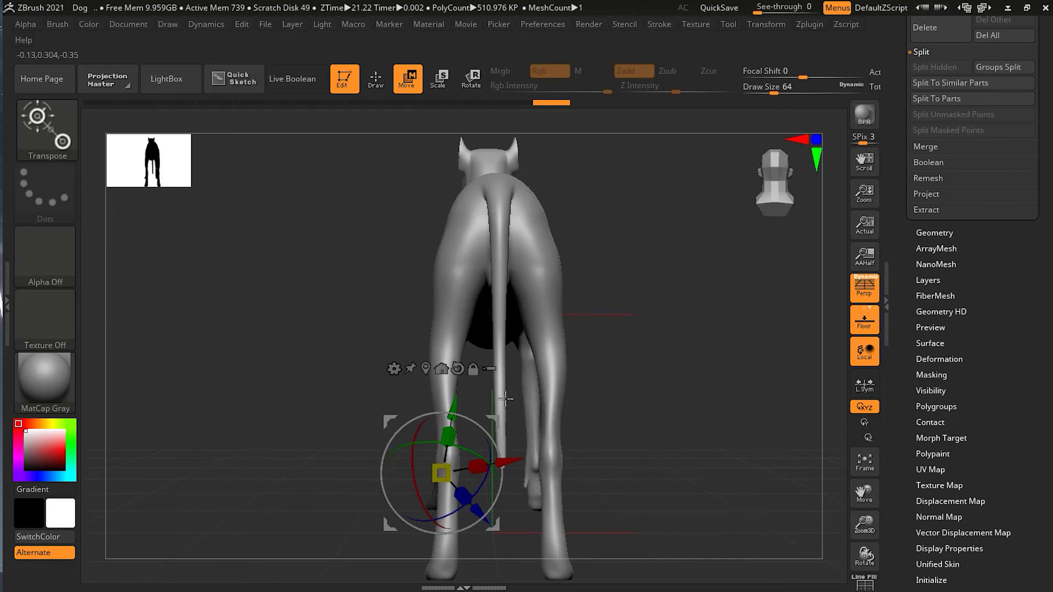
key("ctrl+shift+z")
left_click_drag(504, 443, 503, 440)
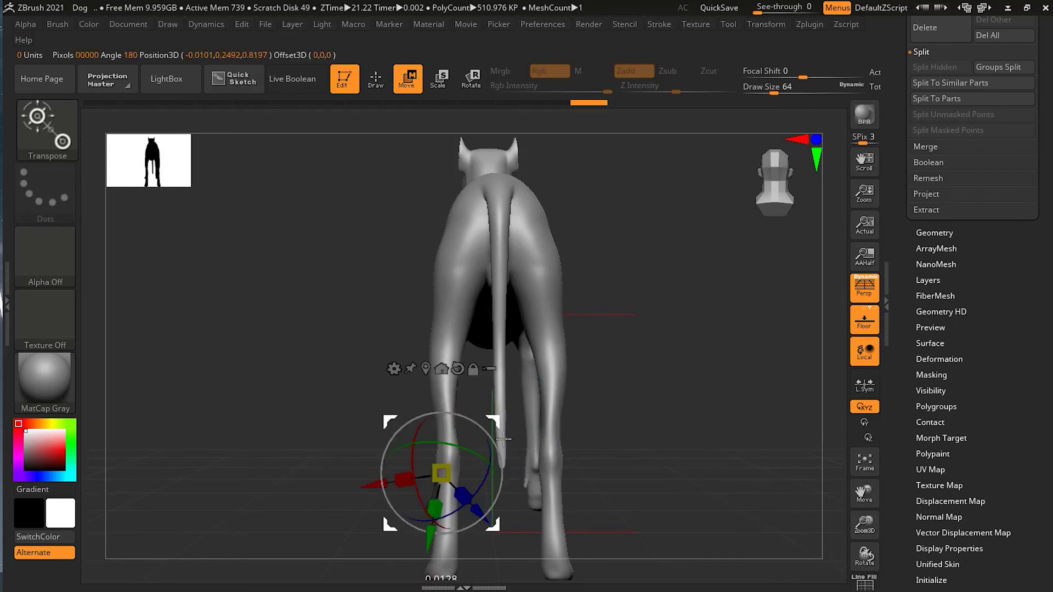
left_click_drag(503, 362, 497, 339, "ctrl")
Draw topological masks across the haunch and torso to mask the rear half, leaving the head, neck and front legs unmasked.
left_click_drag(650, 366, 625, 414)
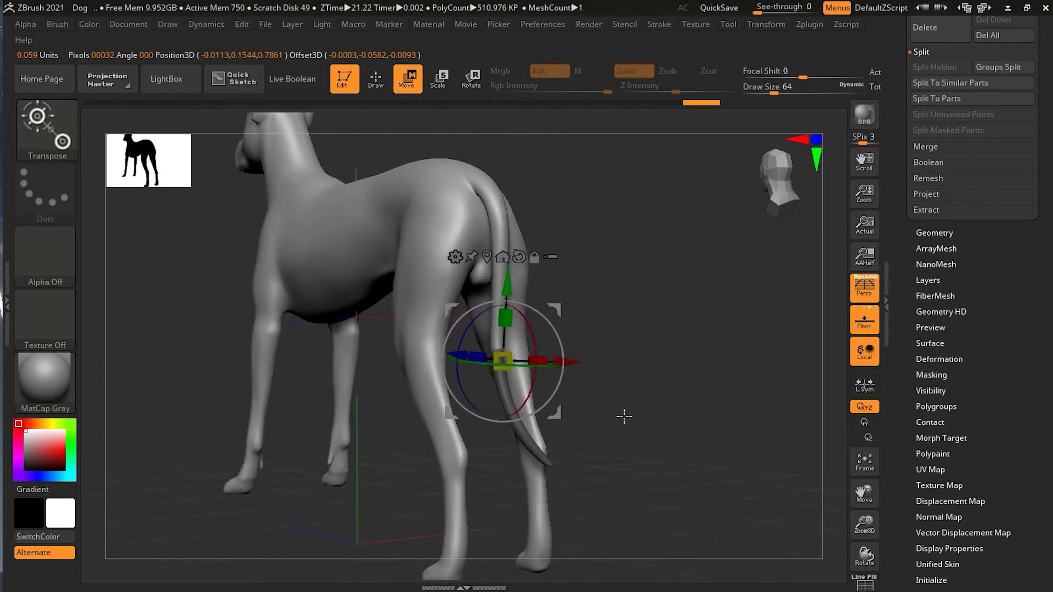
left_click_drag(412, 205, 423, 250, "ctrl")
left_click_drag(427, 334, 432, 189, "ctrl")
left_click_drag(327, 199, 291, 205, "ctrl")
mouse_move(603, 296)
left_mouse_down()
mouse_move(660, 308)
mouse_move(667, 327)
mouse_move(701, 322)
mouse_move(698, 291)
mouse_move(599, 312)
mouse_move(589, 298)
mouse_move(620, 341)
mouse_move(609, 305)
left_mouse_up()
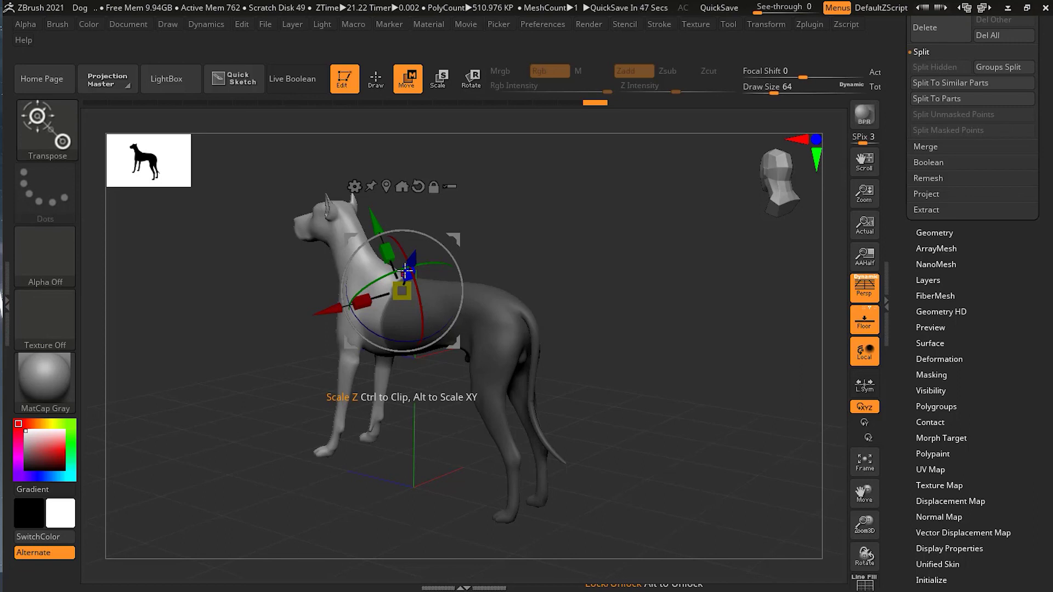
left_click_drag(566, 349, 435, 486)
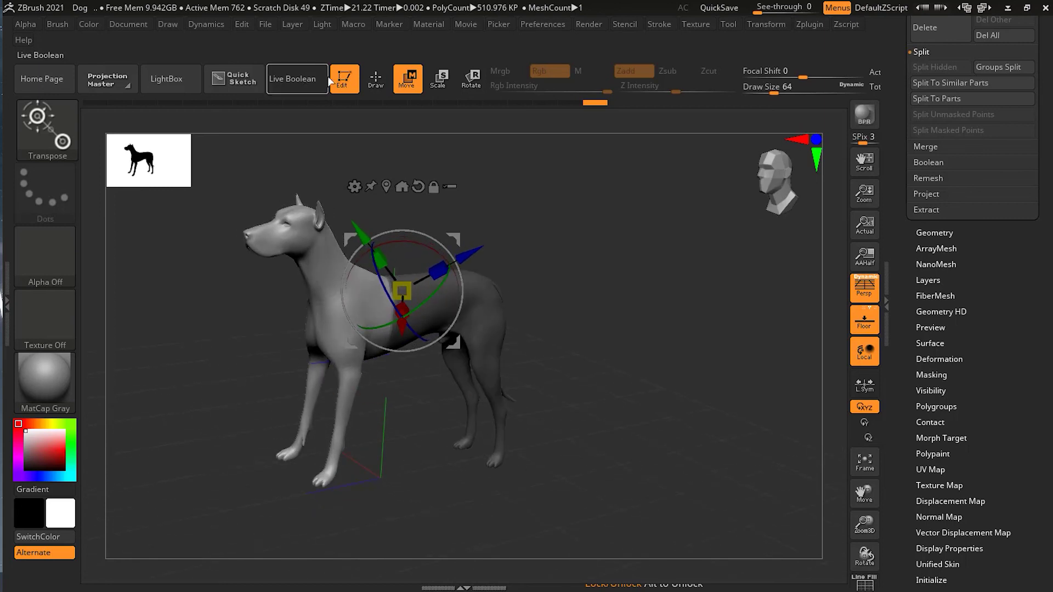
Return to Draw mode and examine the half-masked dog from the front and side.
left_click(376, 79)
mouse_move(723, 312)
left_mouse_down()
mouse_move(727, 283)
mouse_move(790, 319)
left_mouse_up()
left_click_drag(444, 181, 444, 183, "shift")
left_click_drag(474, 441, 524, 475)
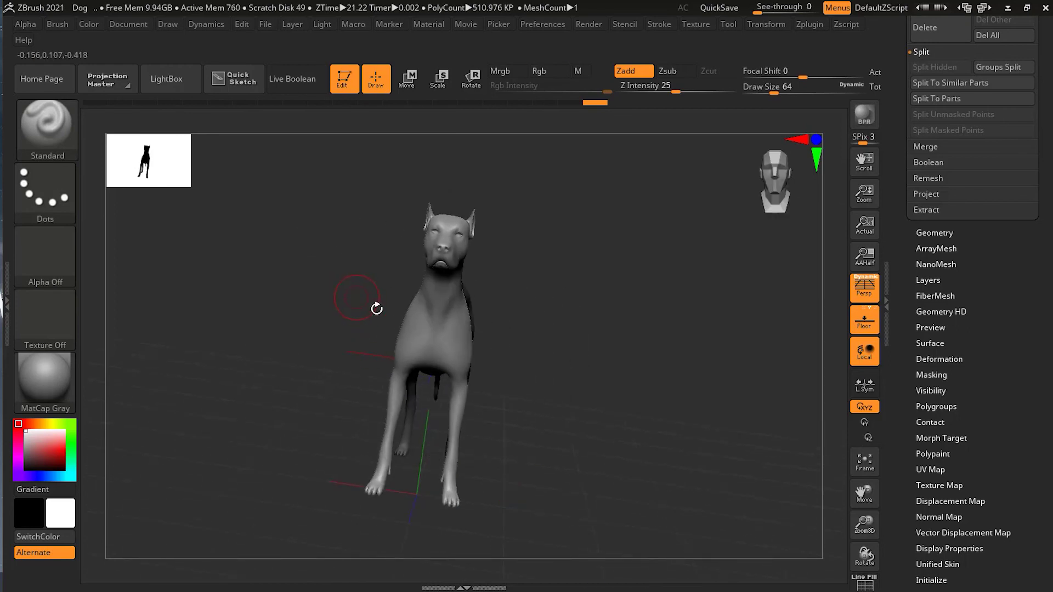
key("shift")
mouse_move(574, 226)
left_mouse_down()
mouse_move(562, 235)
mouse_move(565, 257)
mouse_move(541, 253)
left_mouse_up()
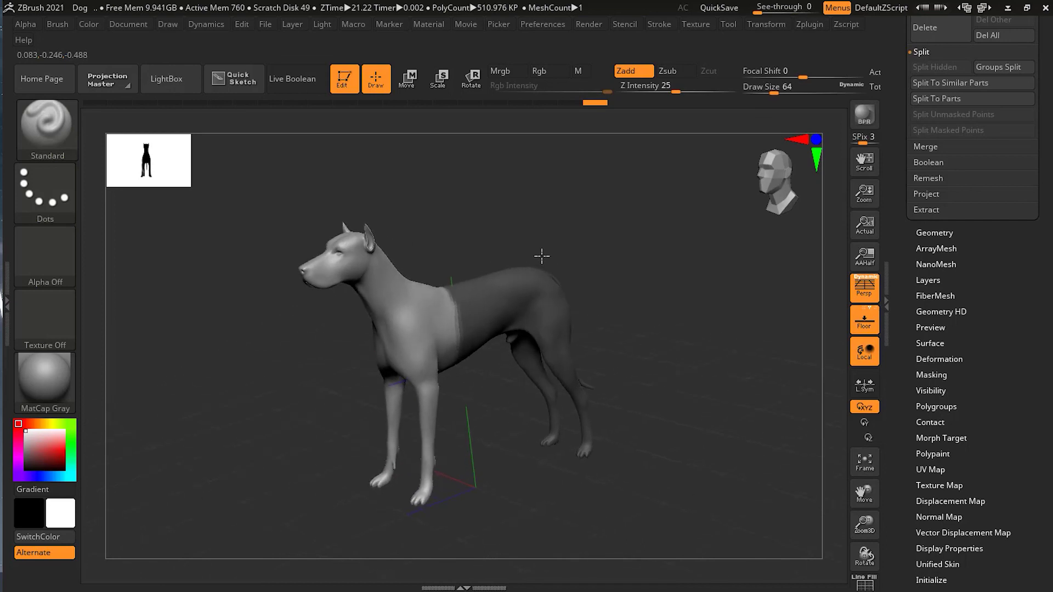
left_click_drag(646, 294, 689, 267)
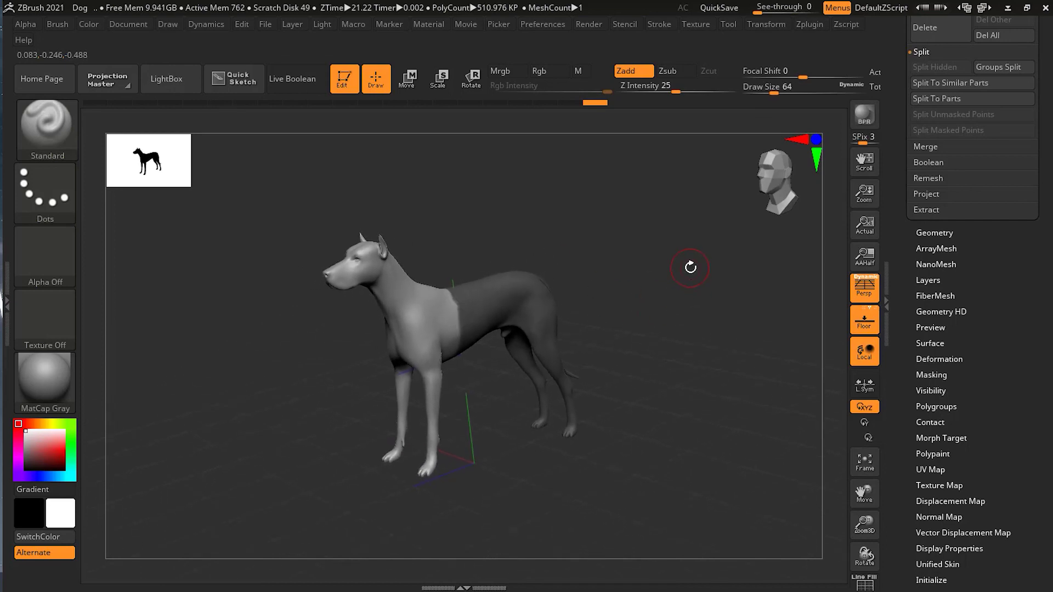